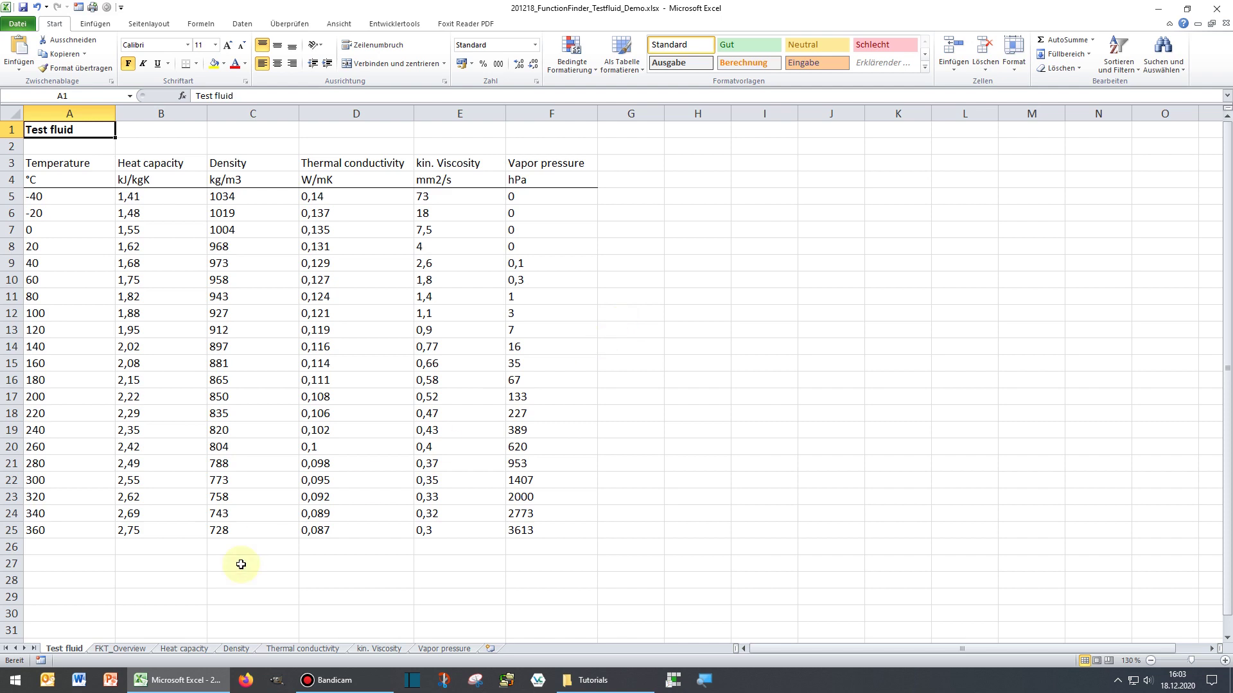
Review the Heat capacity, Density, Thermal conductivity, kin. Viscosity, Vapor pressure and FKT_Overview sheets, finishing on the Test fluid sheet
{"action": "left_click", "coordinate": [190, 650]}
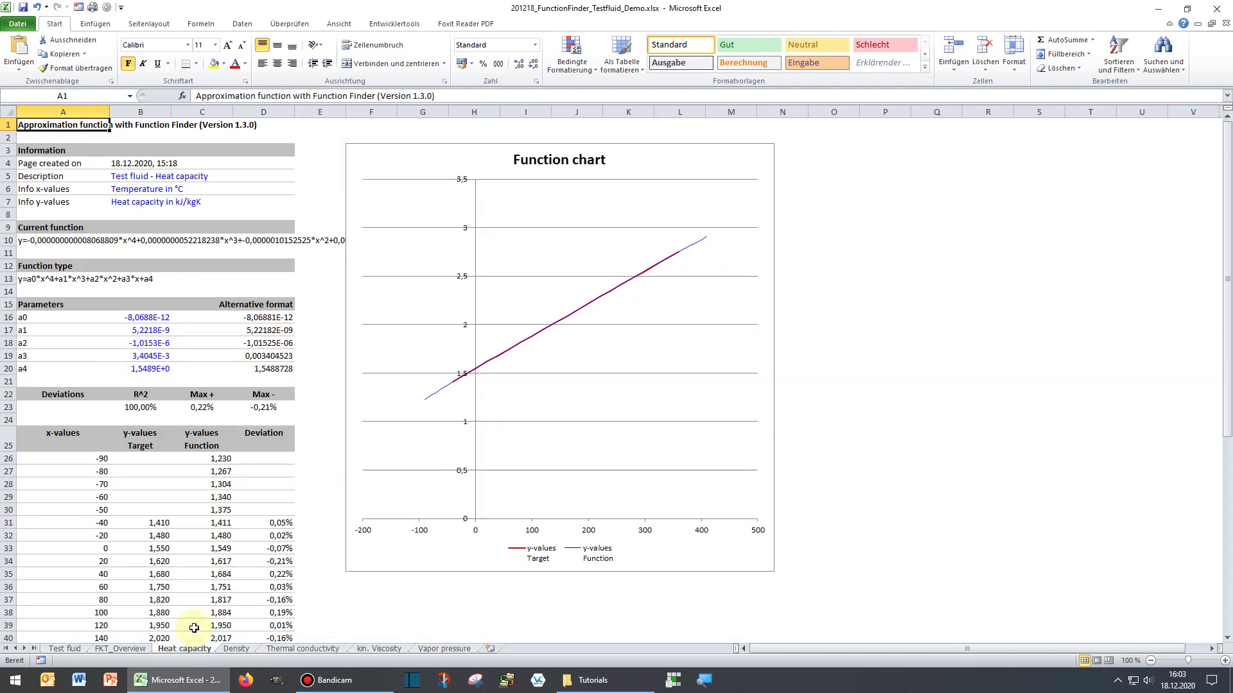
{"action": "left_click", "coordinate": [235, 651]}
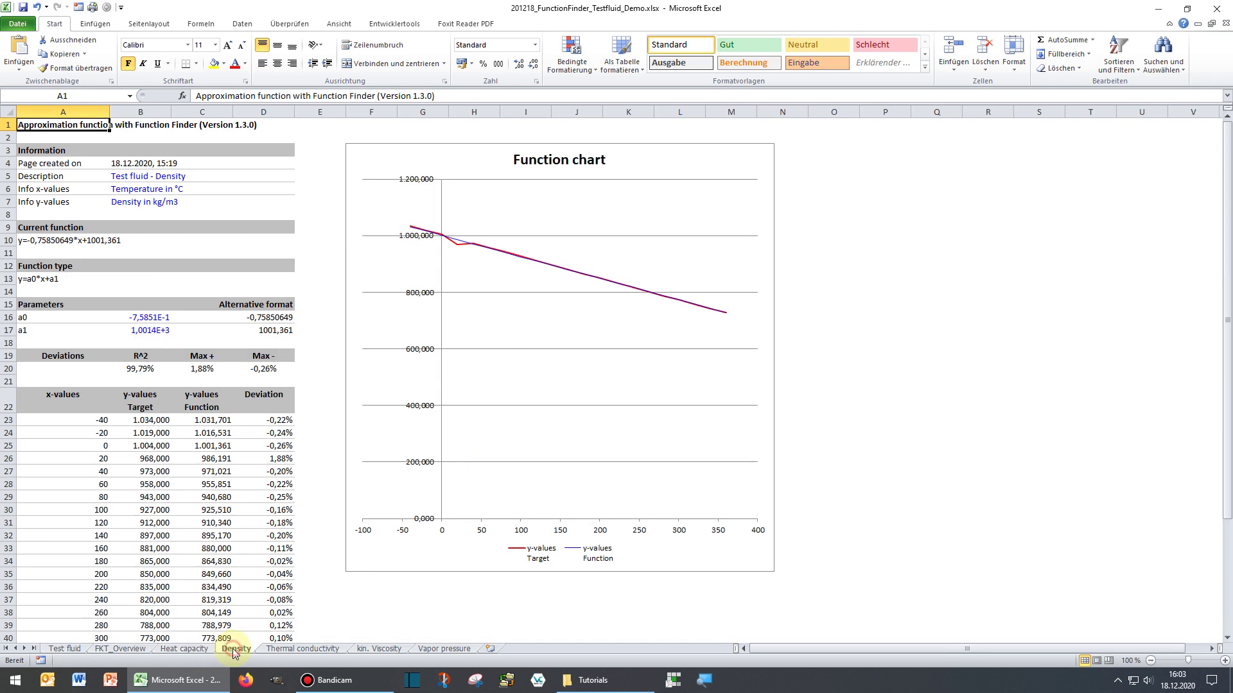
{"action": "left_click", "coordinate": [297, 650]}
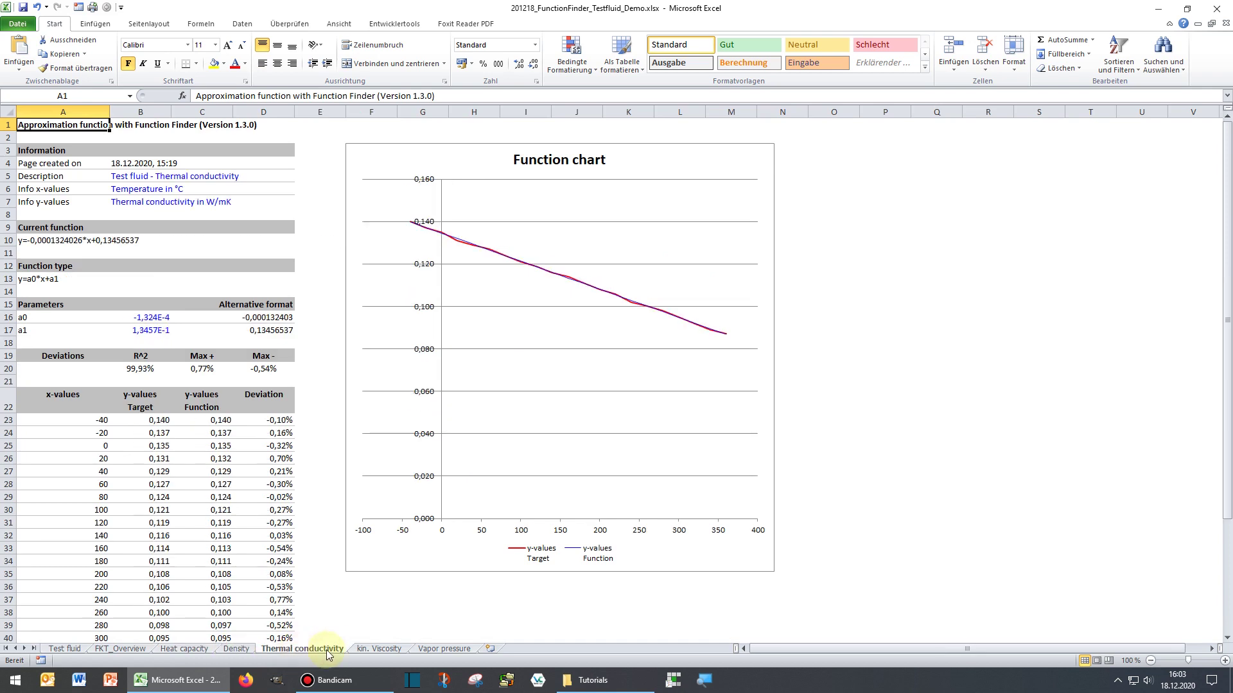
{"action": "left_click", "coordinate": [364, 650]}
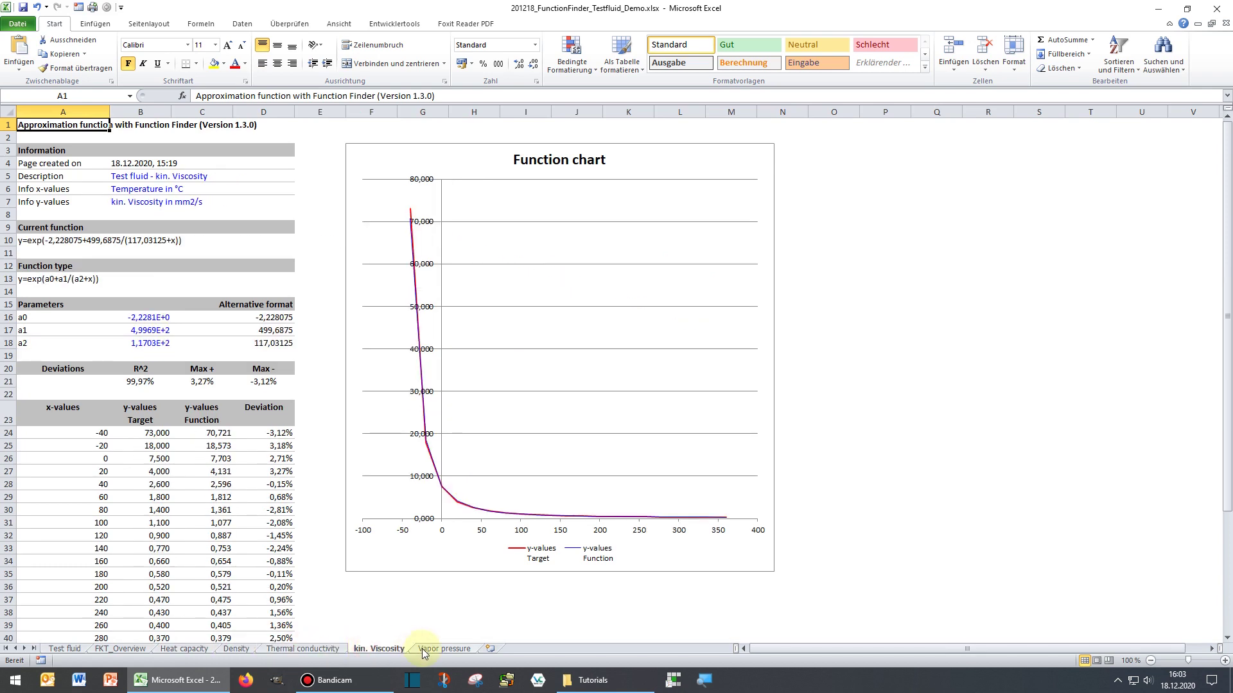
{"action": "left_click", "coordinate": [422, 648]}
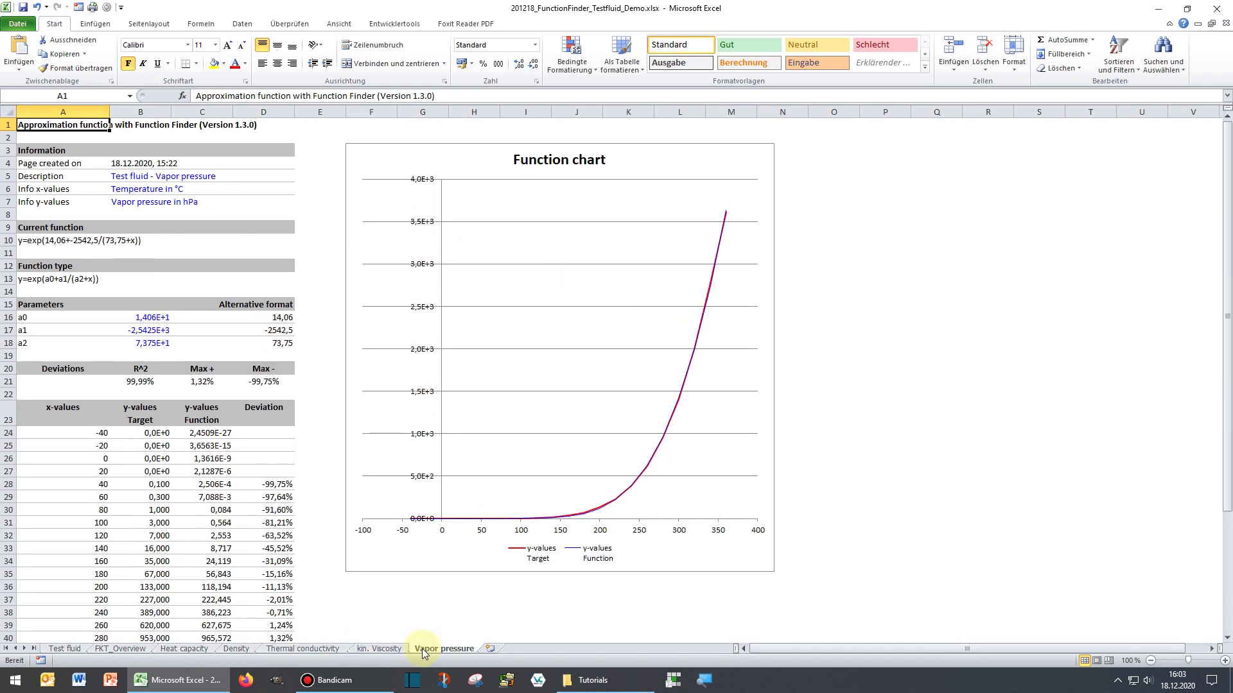
{"action": "left_click", "coordinate": [135, 650]}
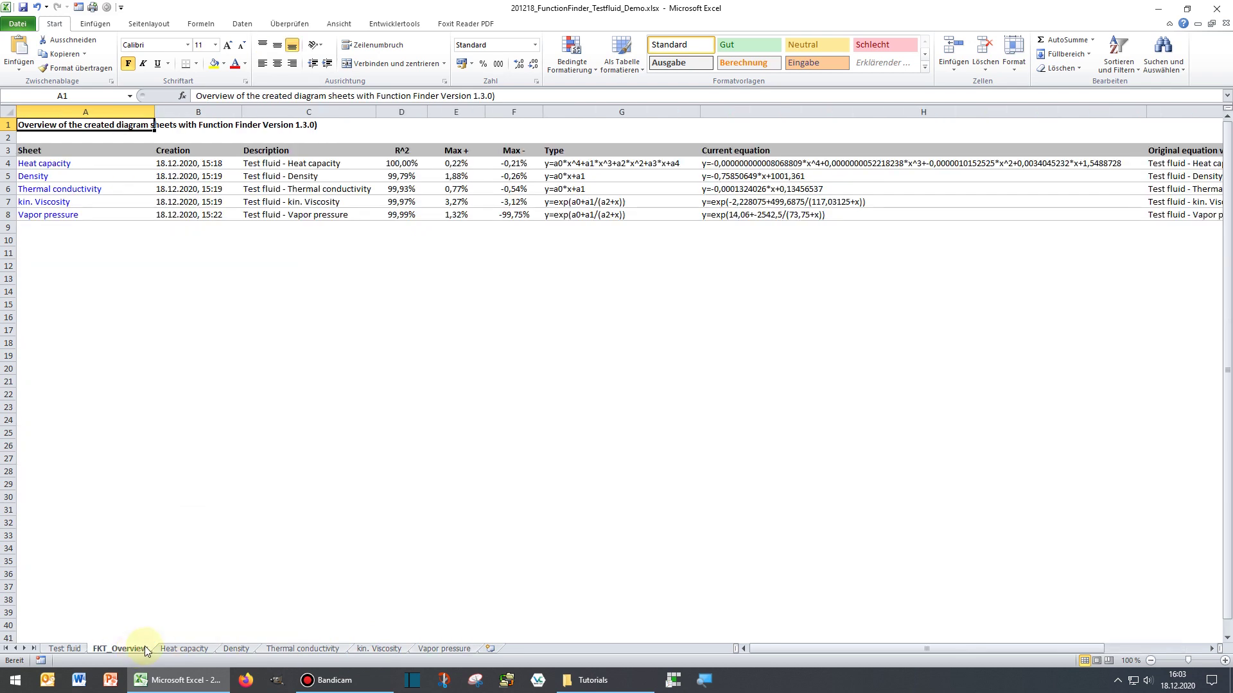
{"action": "left_click", "coordinate": [72, 648]}
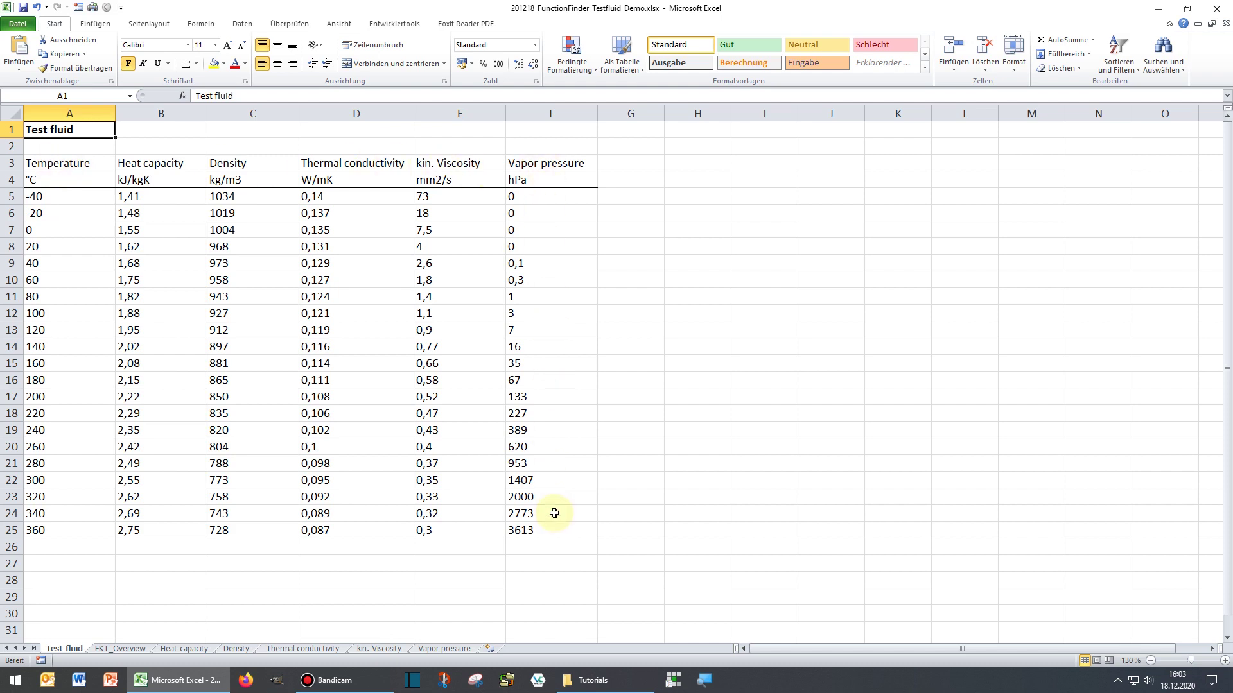
Delete all sheets from FKT_Overview through Vapor pressure, keeping only the Test fluid data sheet
{"action": "left_click", "coordinate": [128, 649]}
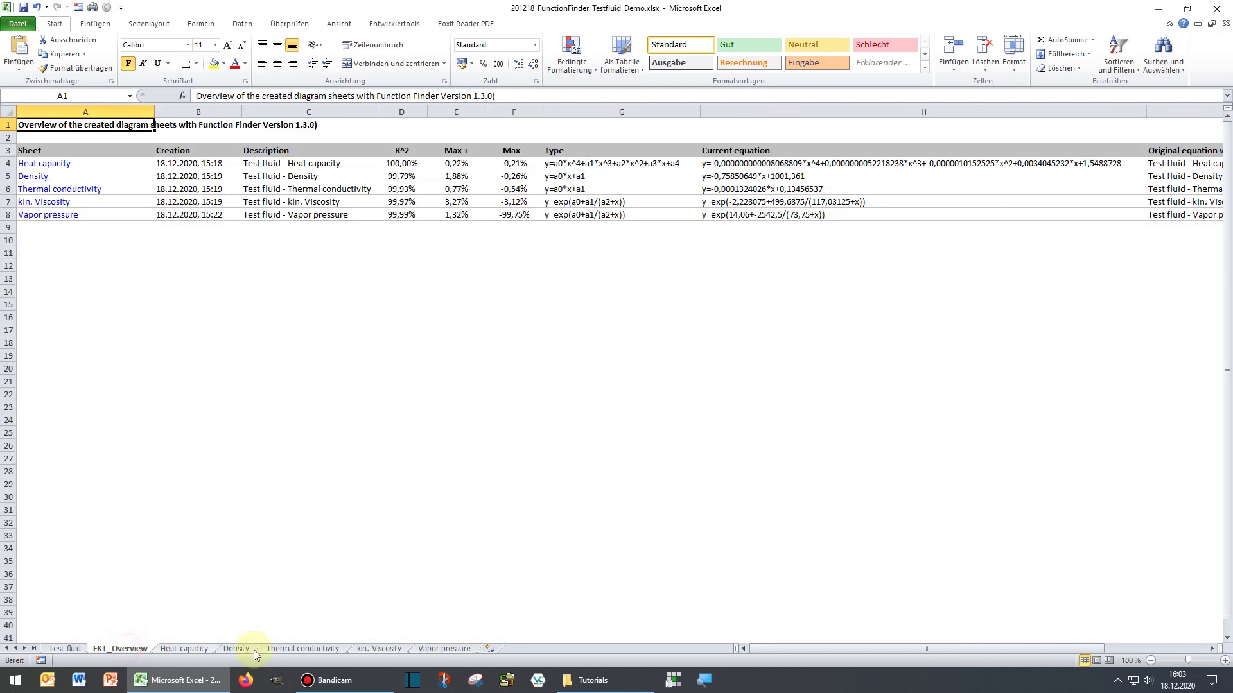
{"action": "left_click", "coordinate": [450, 649], "text": "shift"}
{"action": "right_click", "coordinate": [459, 649]}
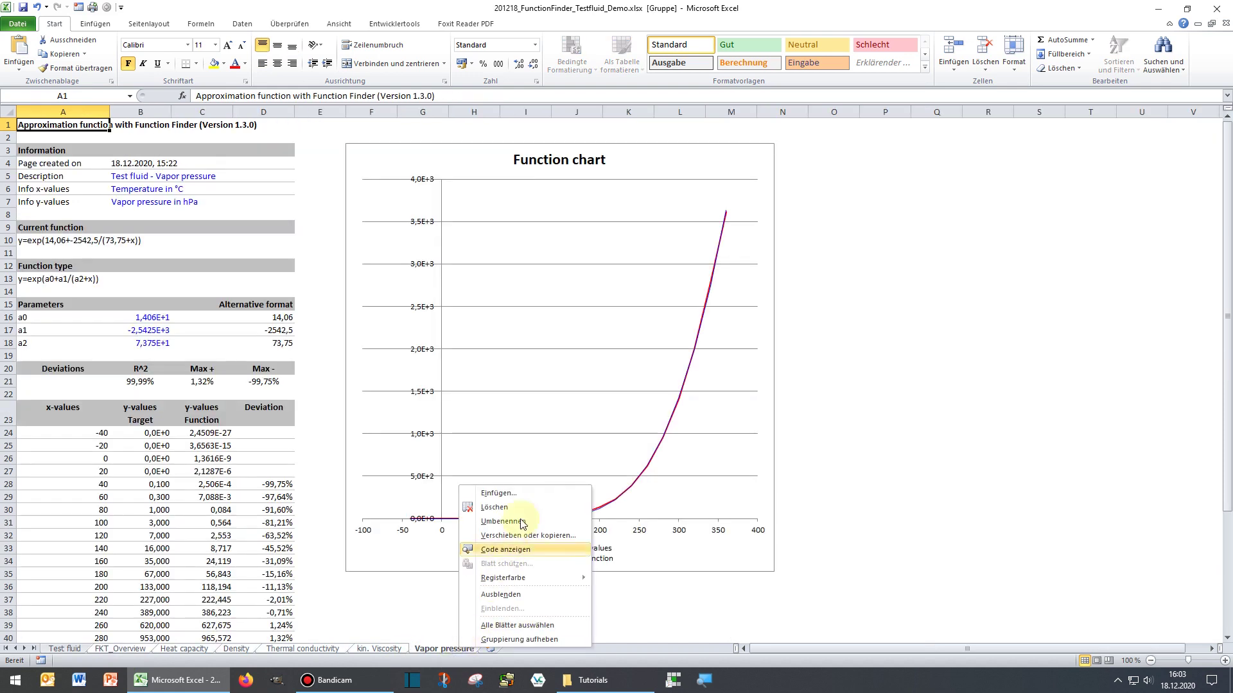
{"action": "left_click", "coordinate": [494, 508]}
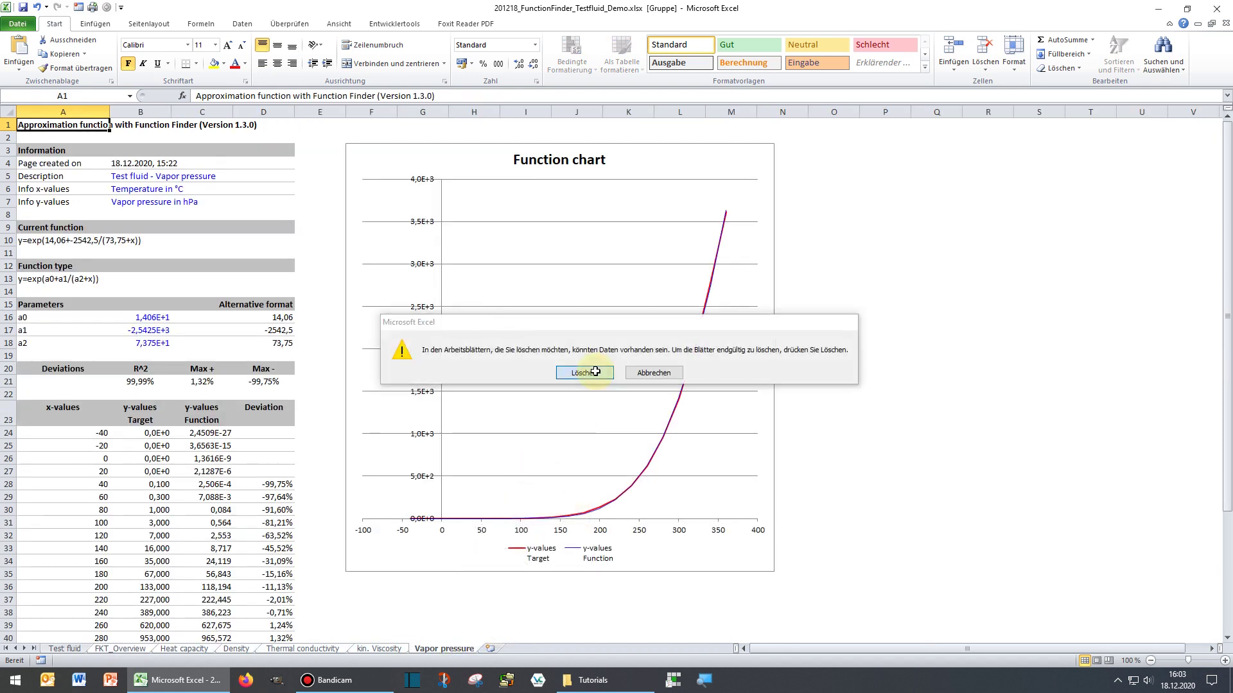
{"action": "left_click", "coordinate": [595, 371]}
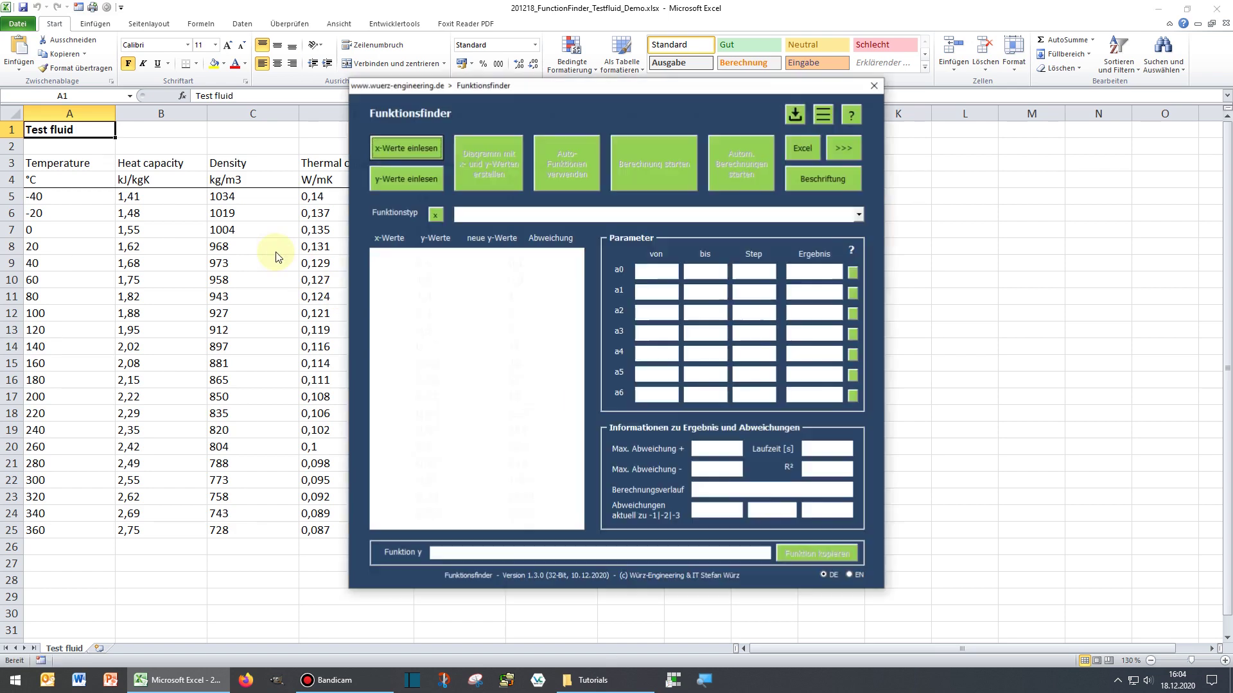
Switch the Function Finder interface language to English
{"action": "left_click", "coordinate": [850, 575]}
{"action": "left_click", "coordinate": [705, 382]}
{"action": "left_click", "coordinate": [874, 85]}
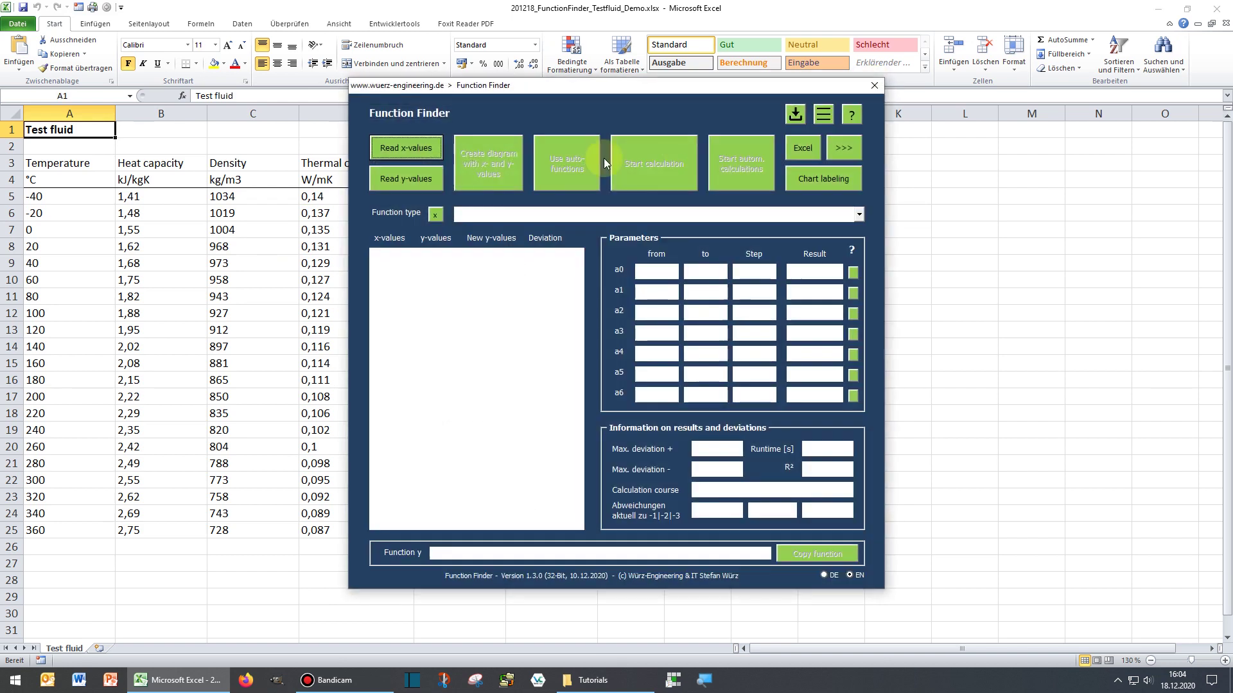
Read the temperatures starting at cell A5 as x-values and the heat capacities starting at B5 as y-values
{"action": "left_click", "coordinate": [414, 143]}
{"action": "left_click", "coordinate": [64, 196]}
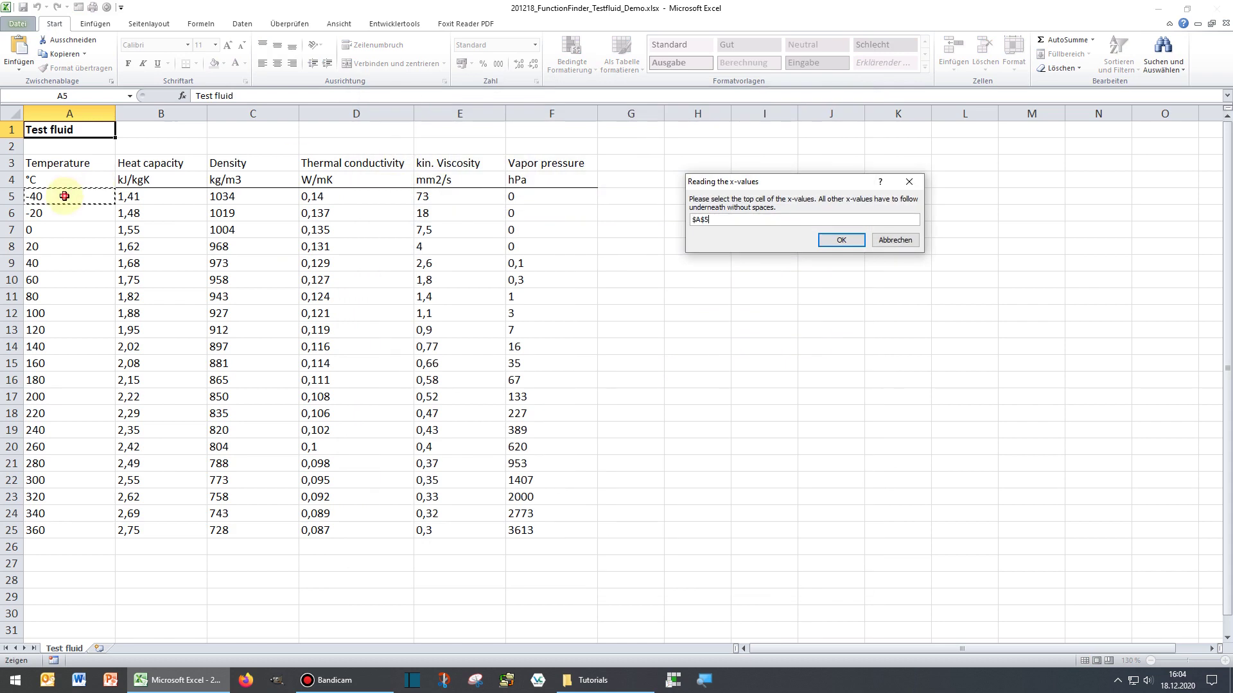
{"action": "key", "text": "Return"}
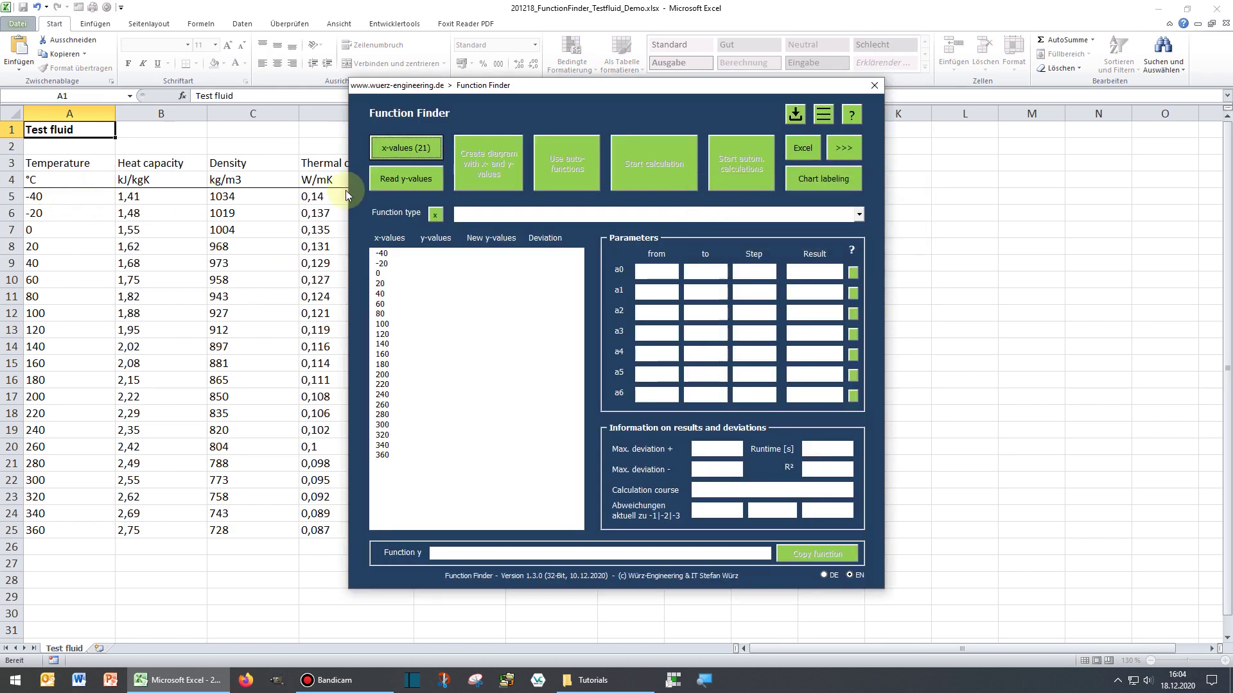
{"action": "left_click", "coordinate": [413, 184]}
{"action": "left_click", "coordinate": [171, 196]}
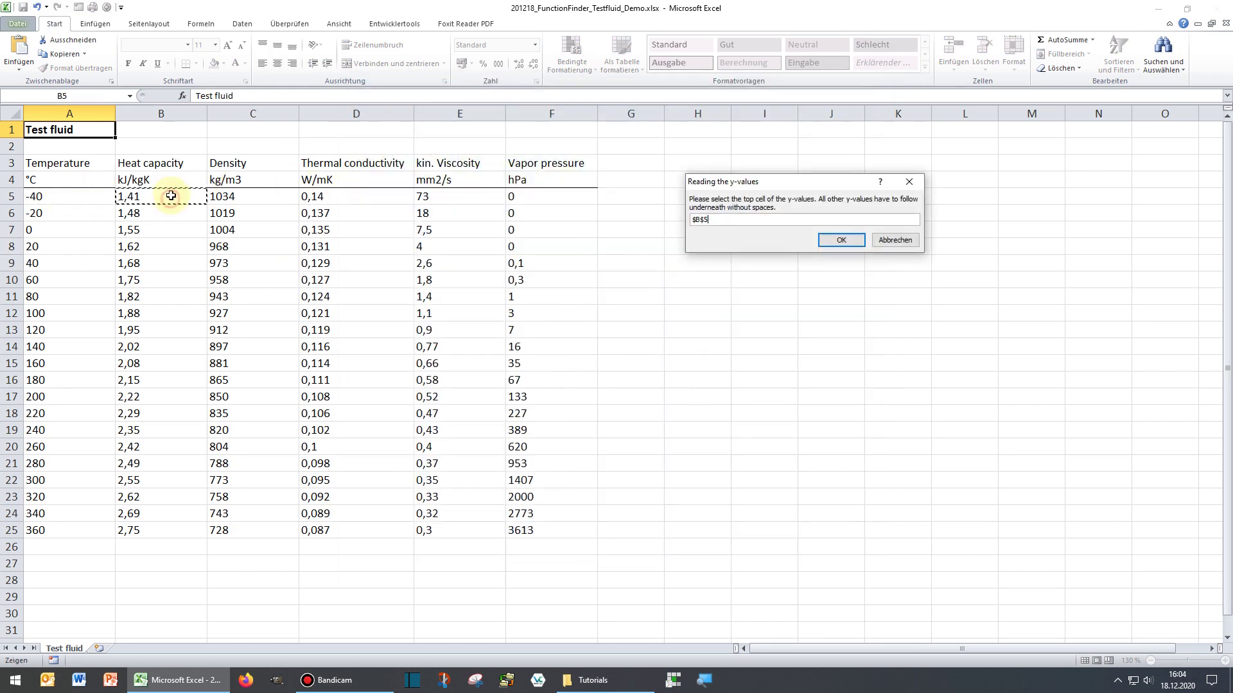
{"action": "key", "text": "Return"}
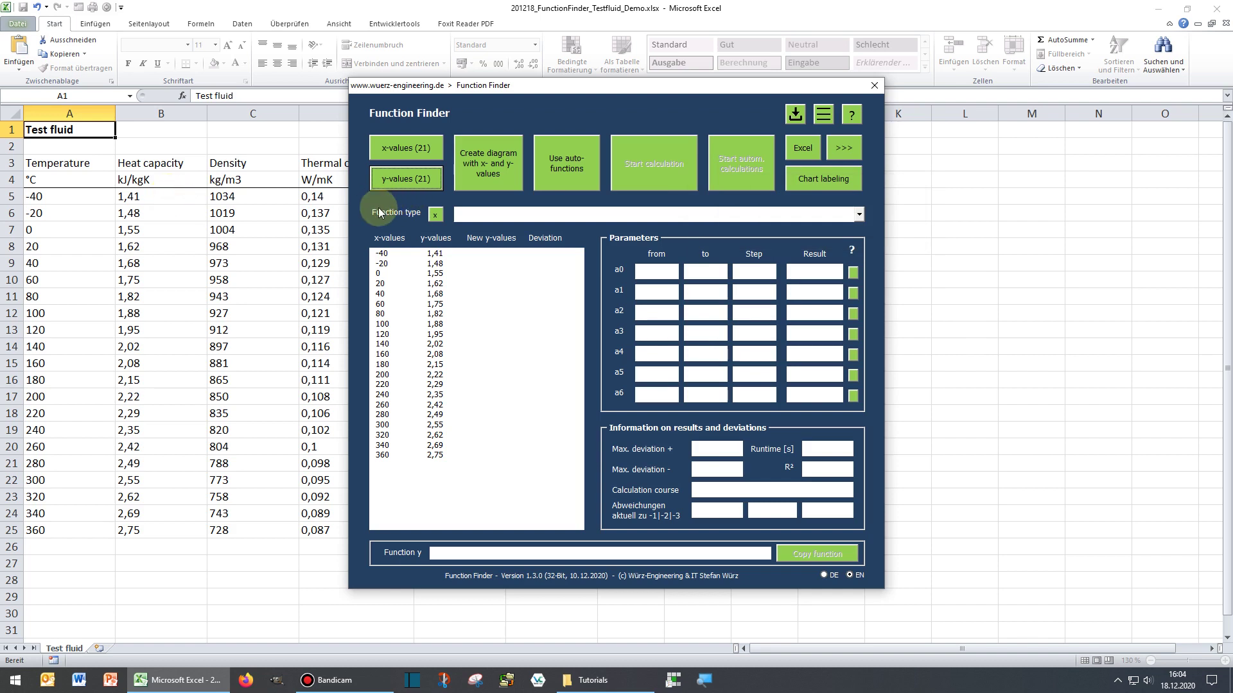
Fit the data with the auto-functions, choosing the function type Line (Pol. 1. degree), y=a0*x+a1
{"action": "left_click", "coordinate": [576, 177]}
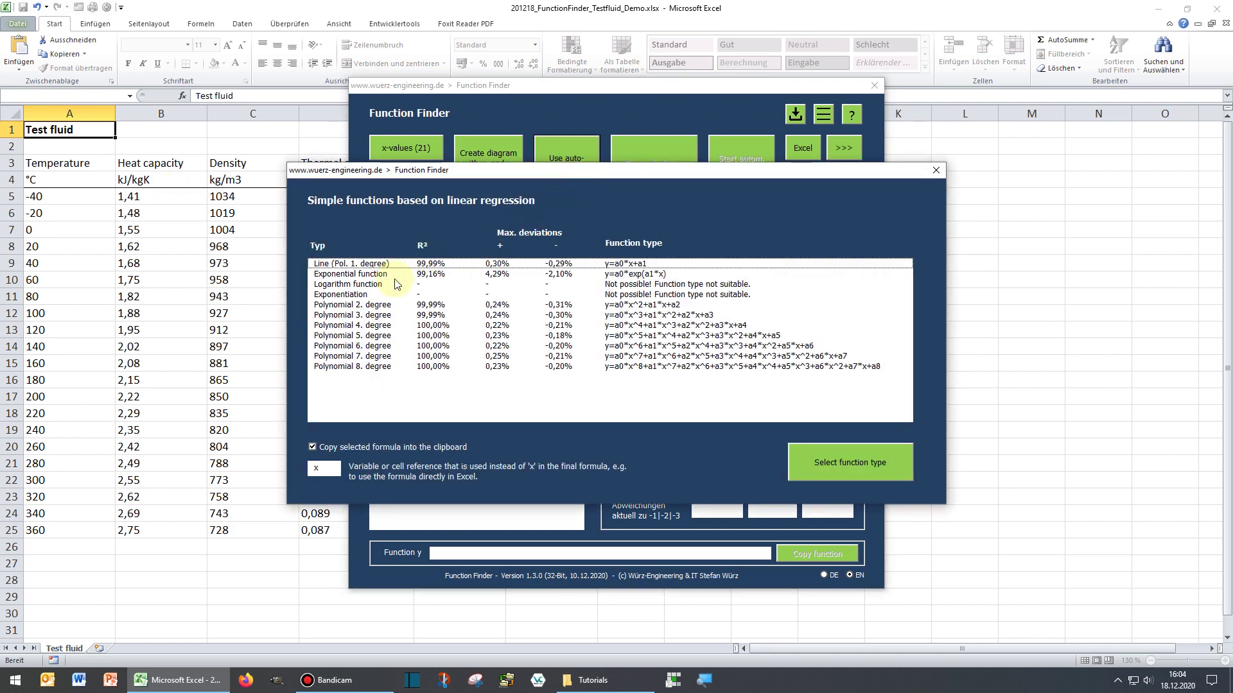
{"action": "left_click", "coordinate": [387, 264]}
{"action": "left_click", "coordinate": [389, 265]}
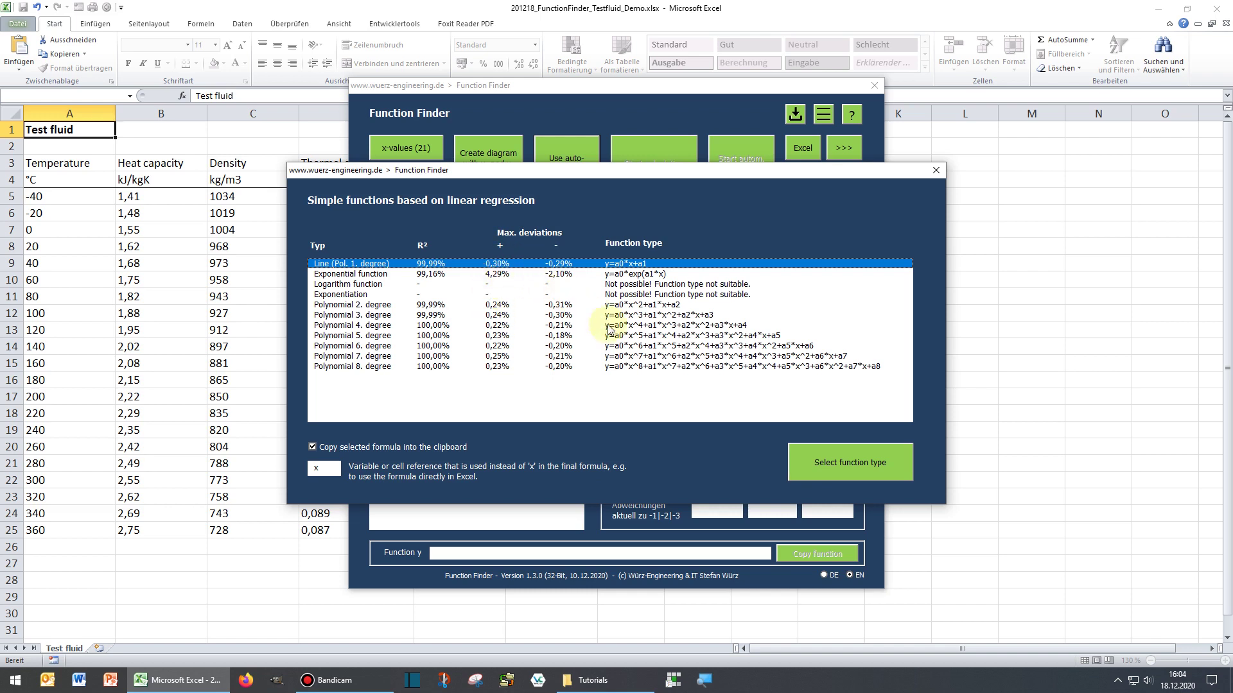
{"action": "left_click", "coordinate": [827, 461]}
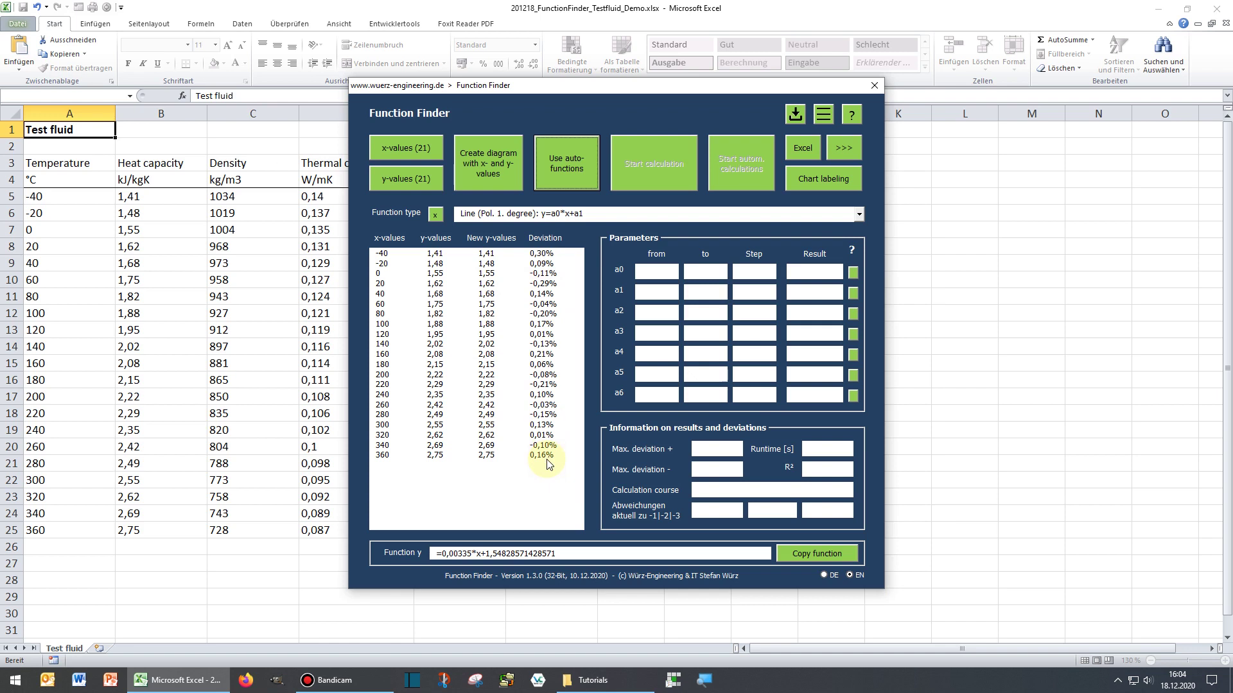
Create the x/y diagram on a sheet named Heat capacity with the suggested labels, and return to the worksheet
{"action": "left_click", "coordinate": [484, 160]}
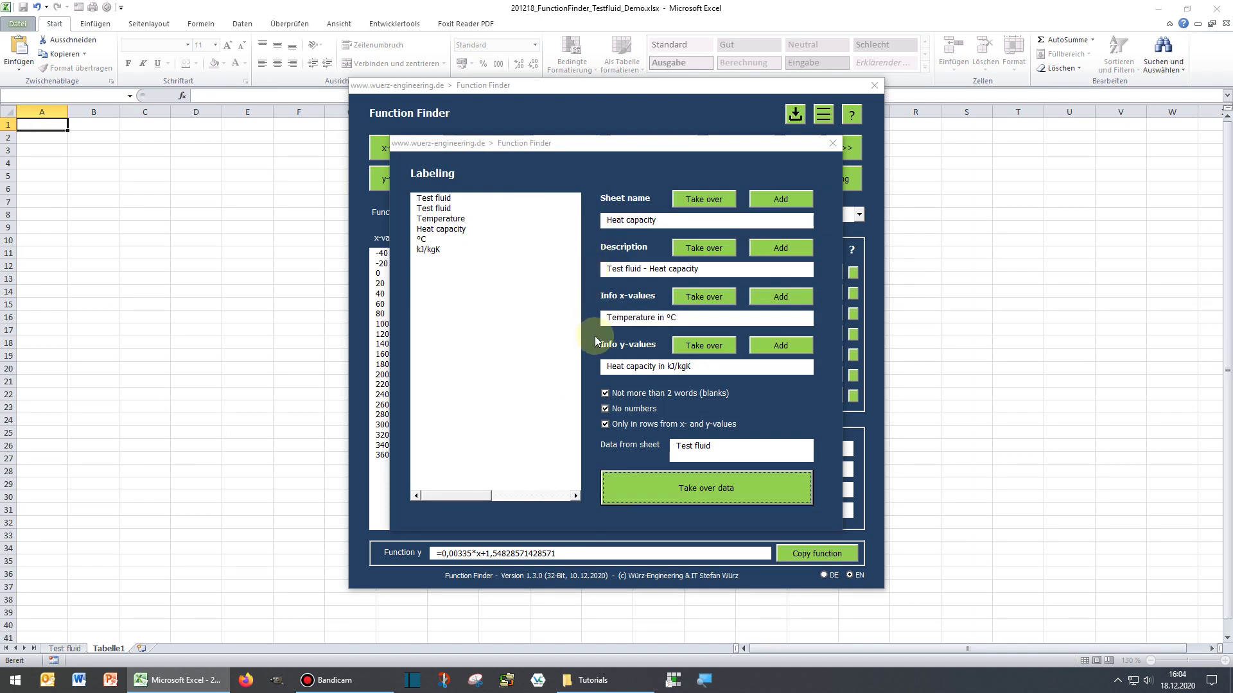
{"action": "left_click", "coordinate": [676, 491]}
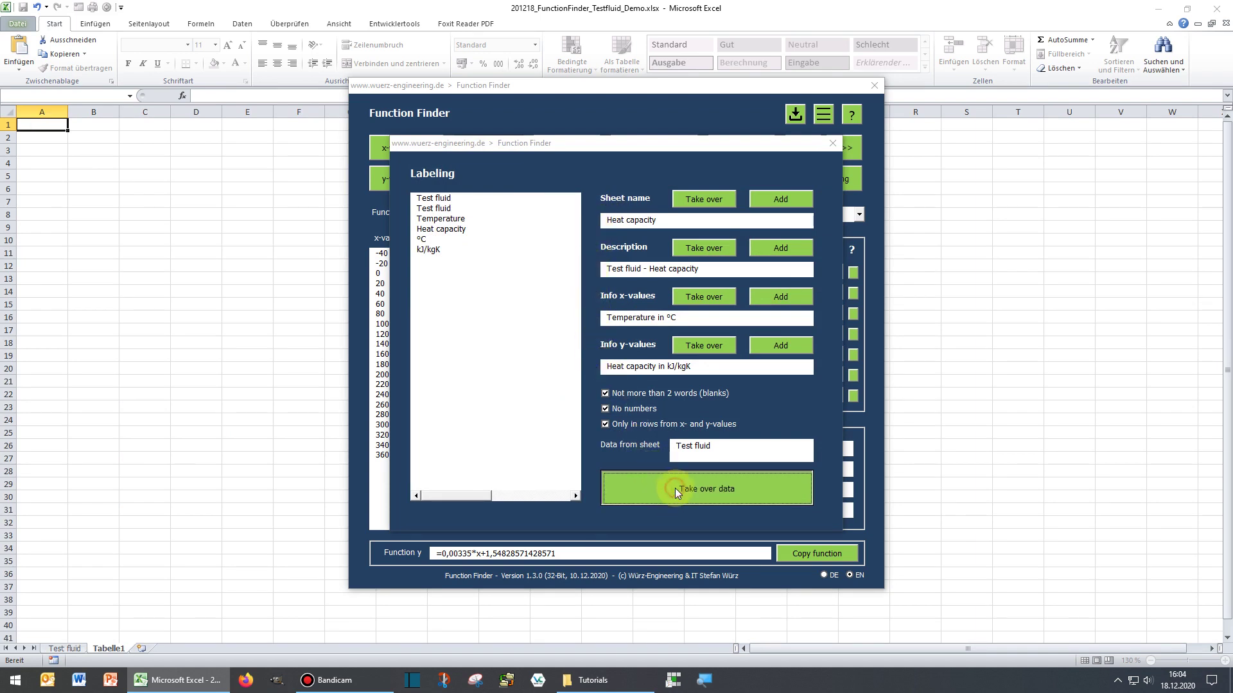
{"action": "left_click_drag", "start_coordinate": [556, 96], "coordinate": [725, 120]}
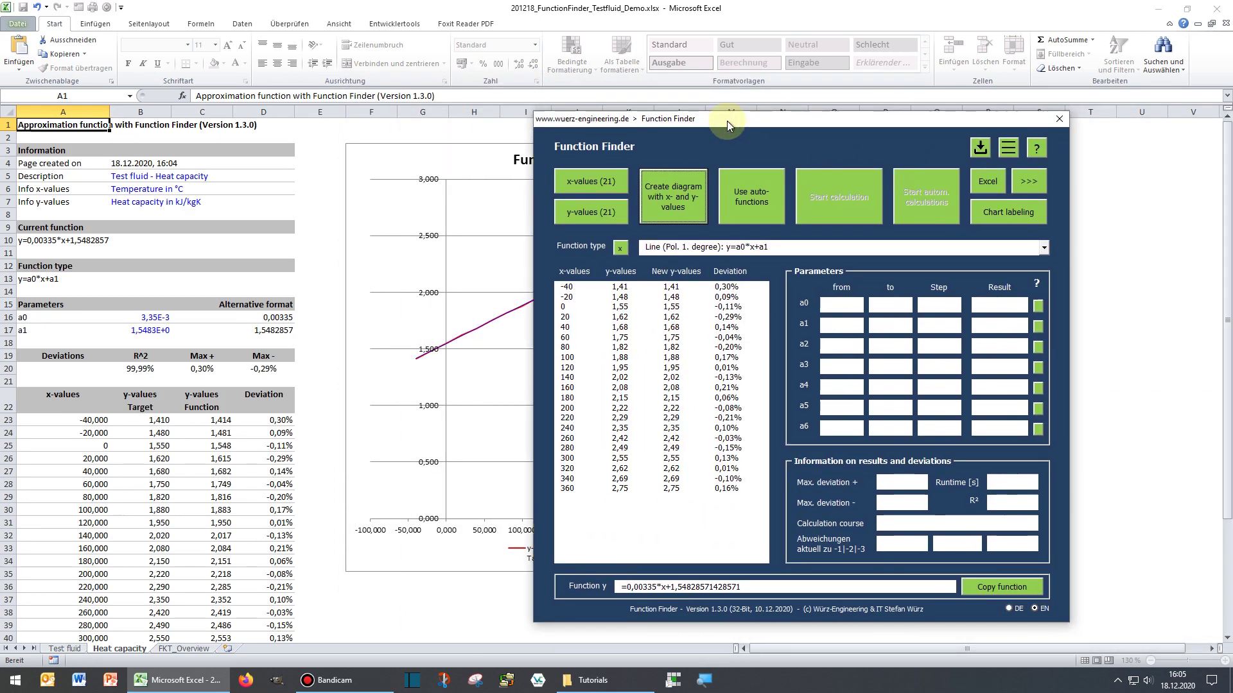
{"action": "left_click", "coordinate": [990, 183]}
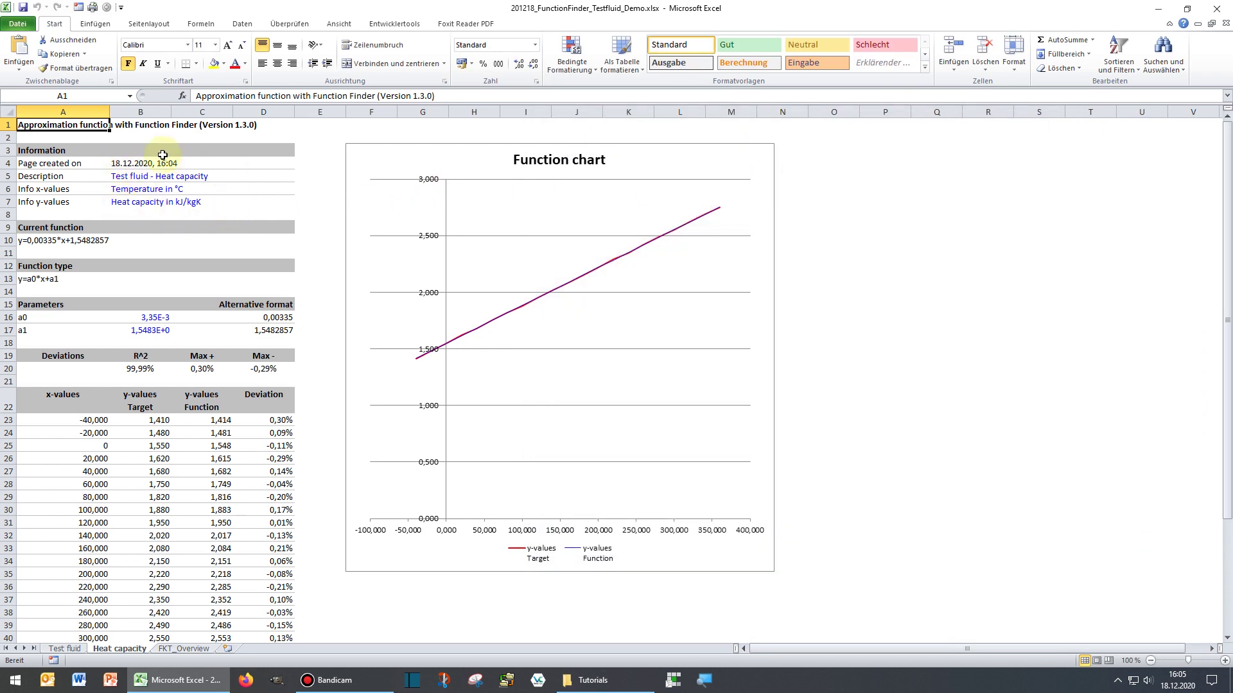
Inspect the current function in A10, and copy the Excel-ready original function from A46:D47 to the cells starting at I40
{"action": "left_click", "coordinate": [27, 240]}
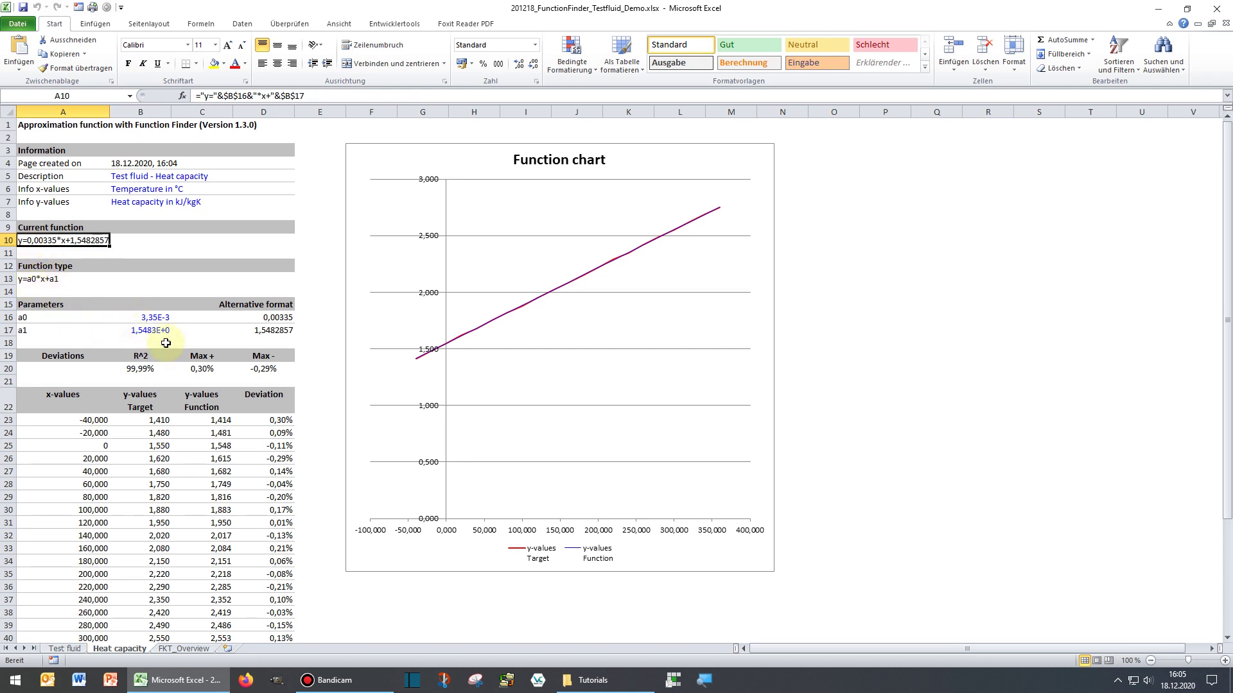
{"action": "scroll", "coordinate": [165, 314], "scroll_direction": "down", "scroll_amount": 3}
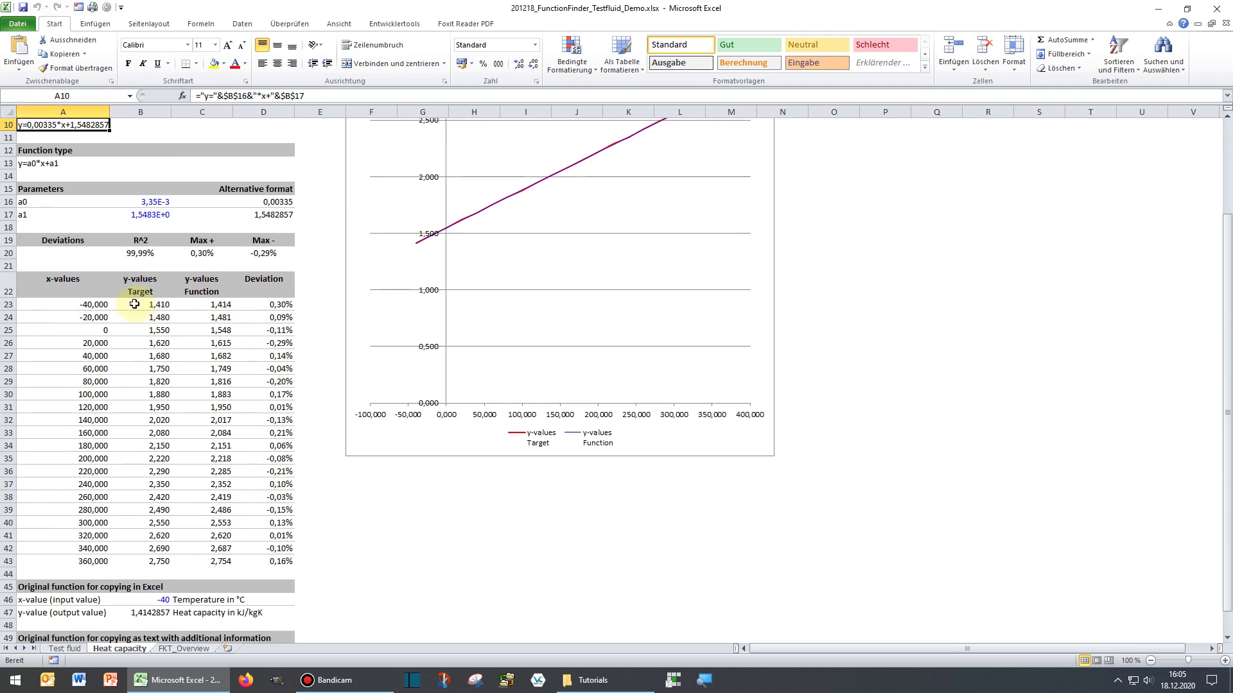
{"action": "scroll", "coordinate": [129, 321], "scroll_direction": "down", "scroll_amount": 3}
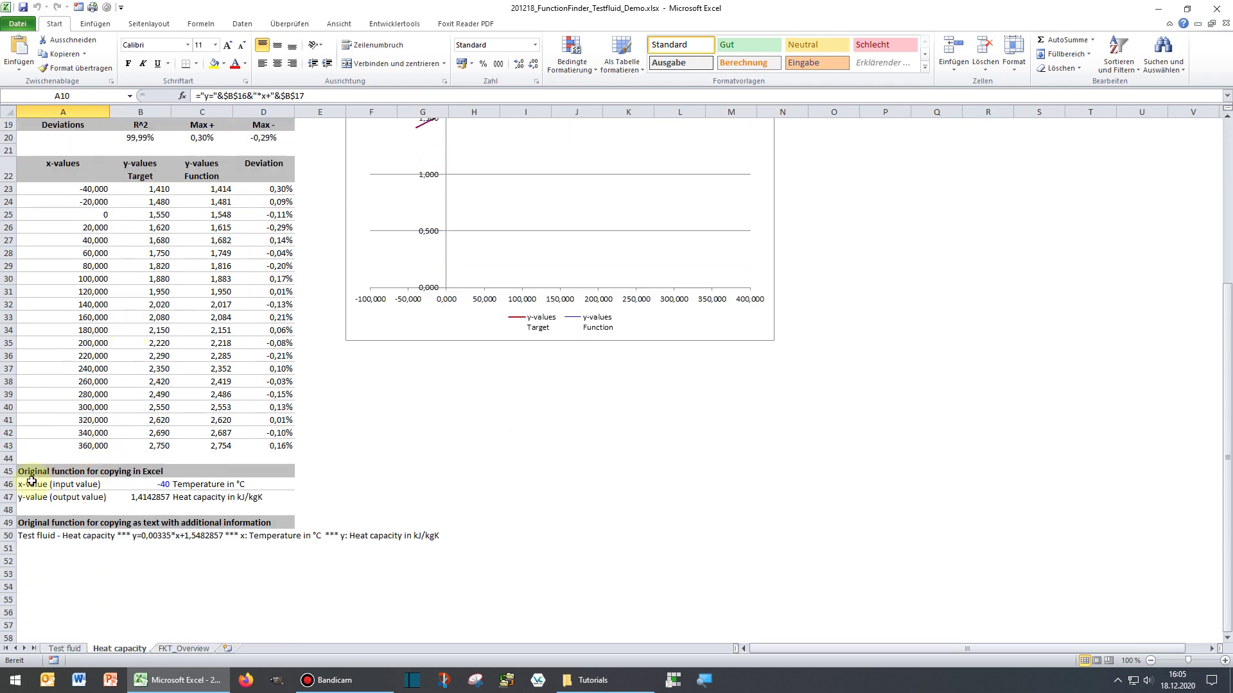
{"action": "left_click_drag", "start_coordinate": [27, 486], "coordinate": [285, 498]}
{"action": "key", "text": "ctrl+c"}
{"action": "left_click", "coordinate": [514, 407]}
{"action": "key", "text": "ctrl+v"}
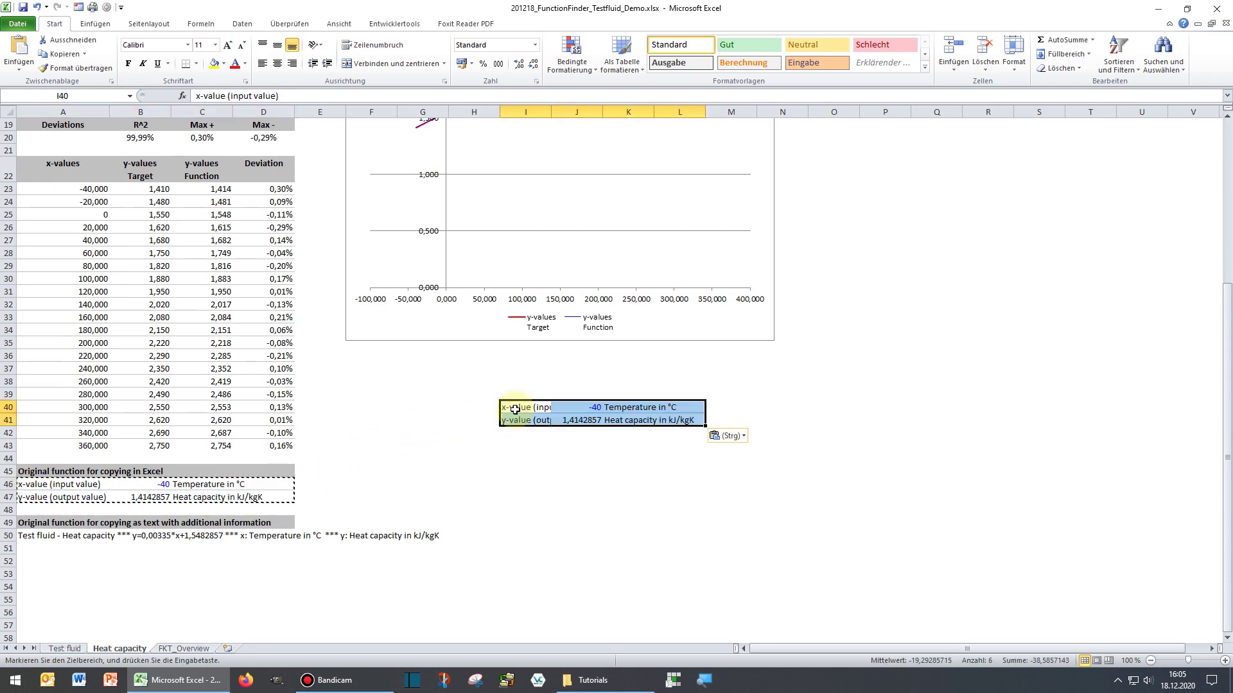
Set the copied function's x-value in J40 to 360 and compare its output with the table's function value for 360 °C
{"action": "left_click", "coordinate": [593, 408]}
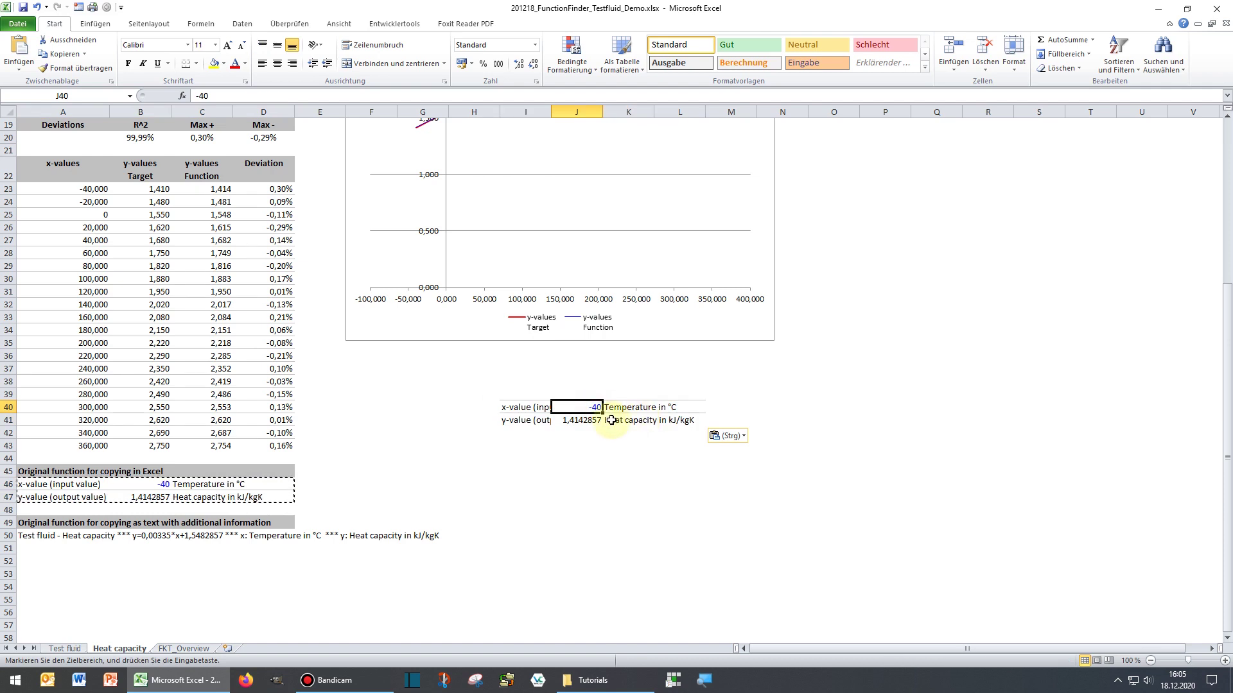
{"action": "type", "text": "360"}
{"action": "key", "text": "Return"}
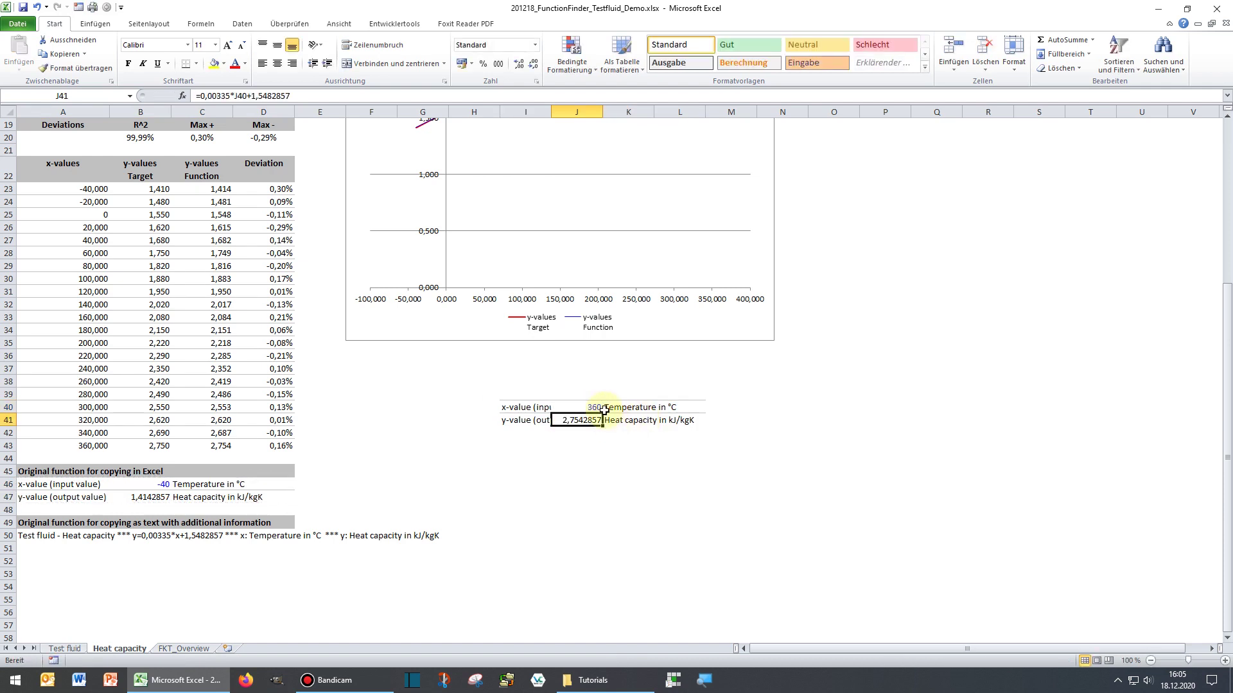
{"action": "left_click", "coordinate": [228, 447]}
{"action": "left_click", "coordinate": [579, 425]}
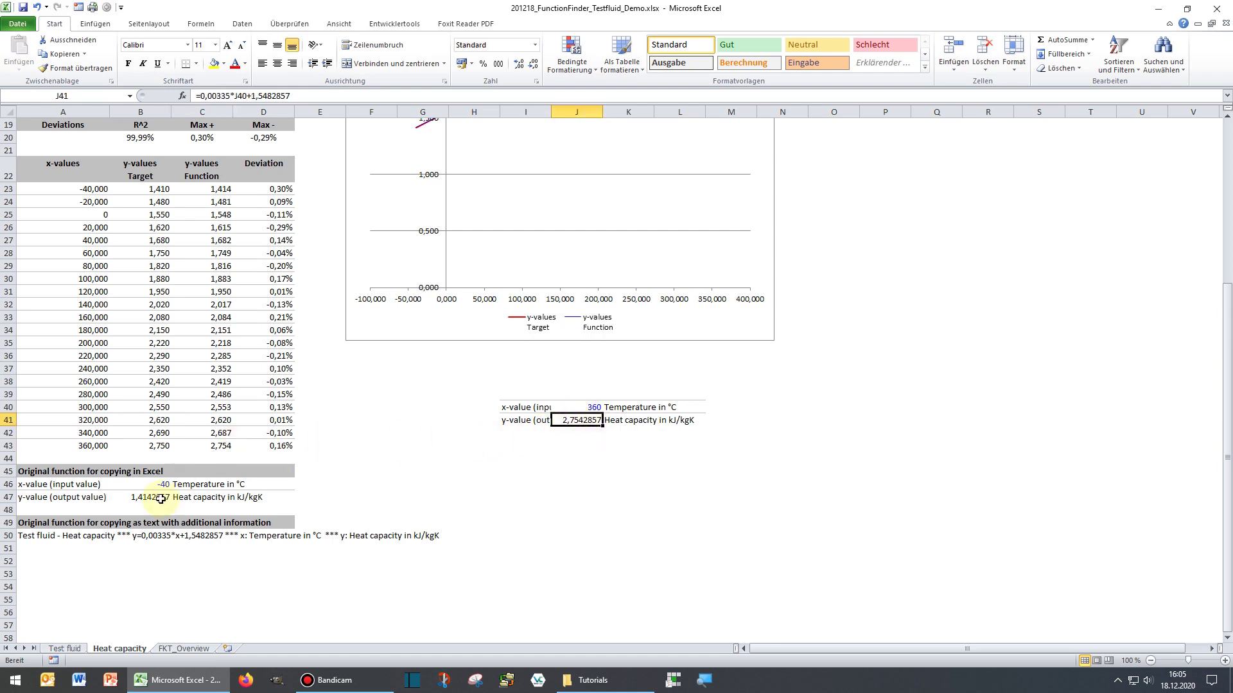
Copy the text version of the original function with additional information from A50 to cell I45
{"action": "left_click", "coordinate": [48, 535]}
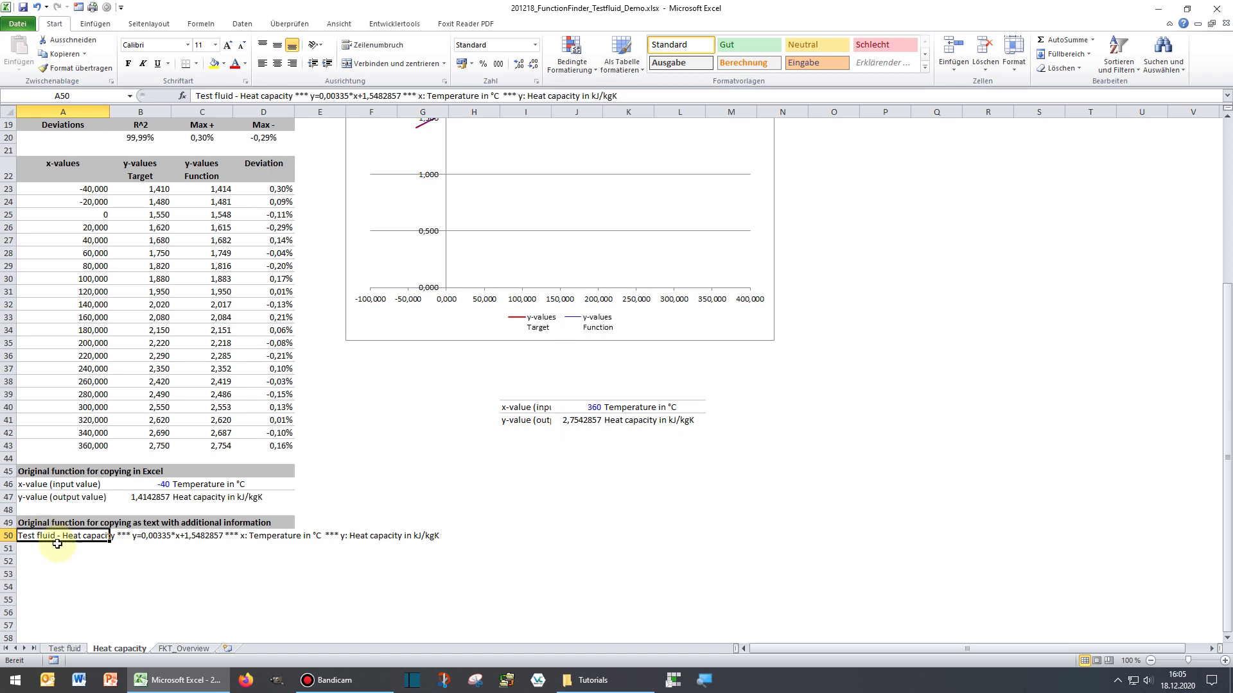
{"action": "key", "text": "ctrl+c"}
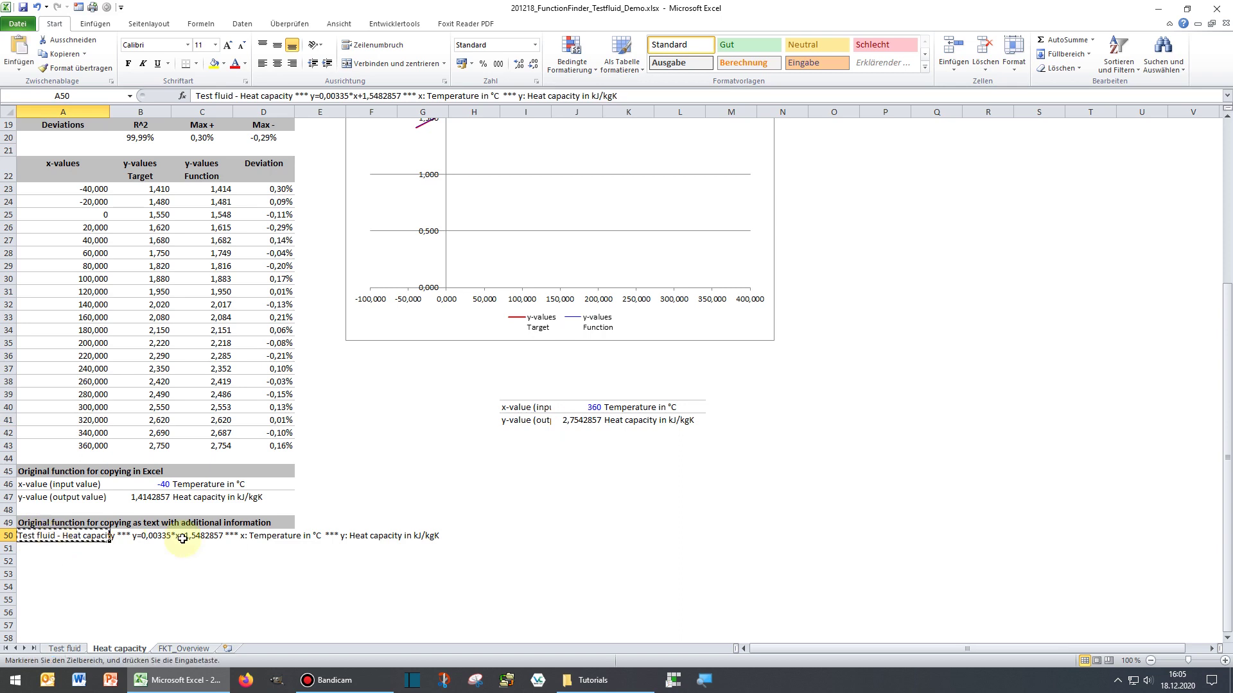
{"action": "left_click", "coordinate": [539, 470]}
{"action": "key", "text": "ctrl+v"}
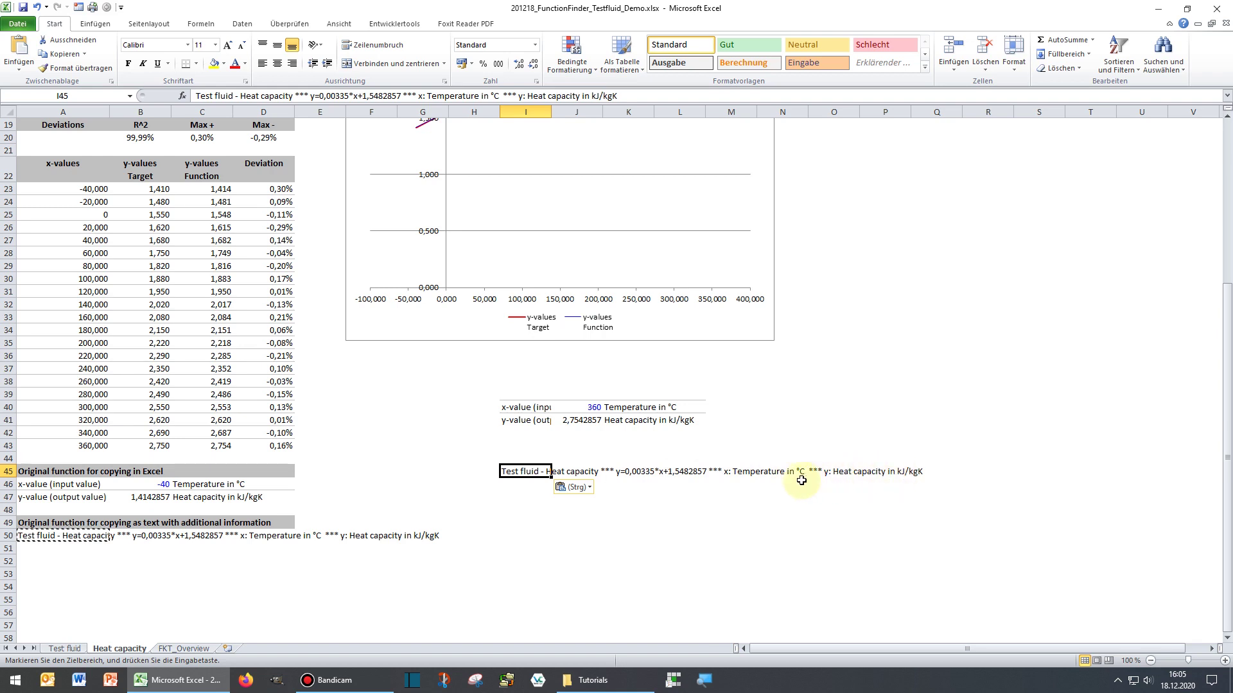
Set parameter a0 of the heat capacity function in B16 to 0,0034
{"action": "scroll", "coordinate": [179, 408], "scroll_direction": "up", "scroll_amount": 6}
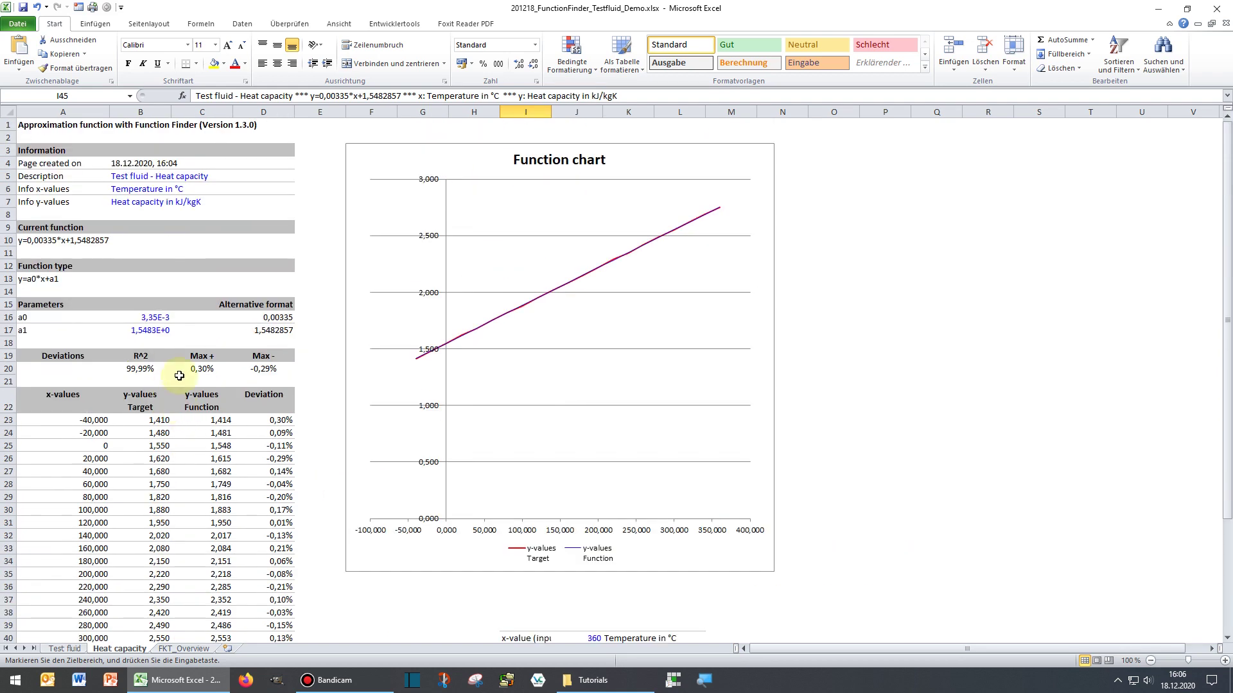
{"action": "left_click", "coordinate": [153, 320]}
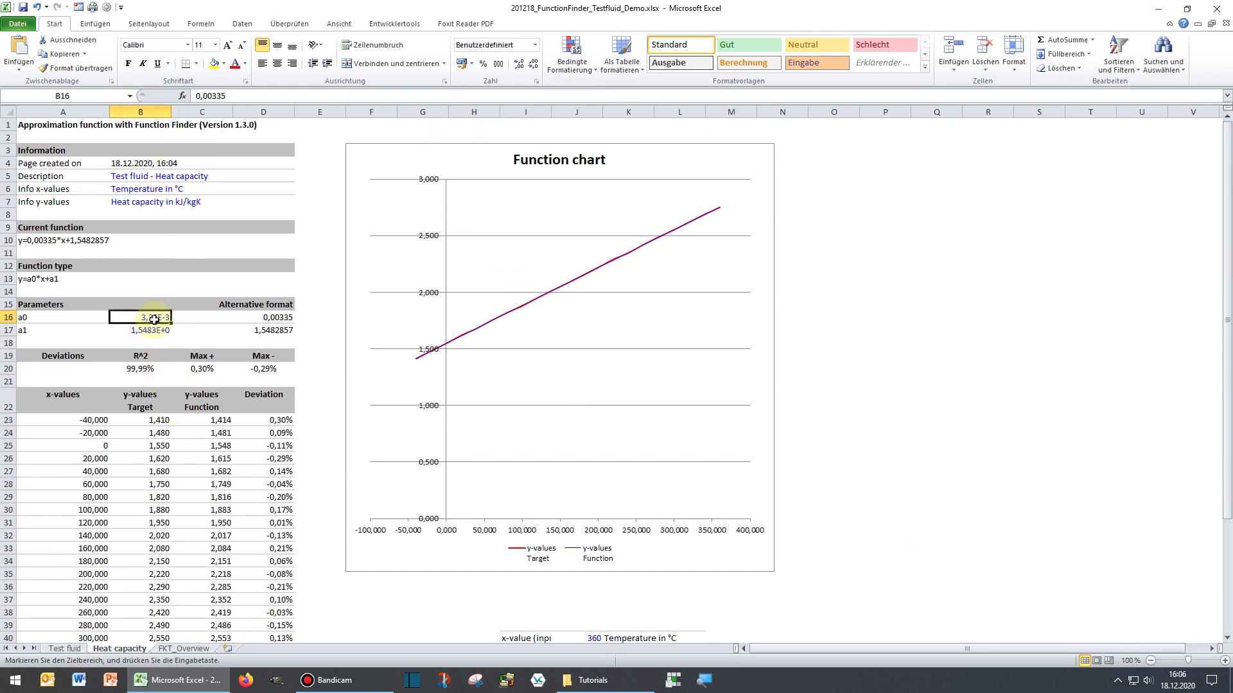
{"action": "left_click_drag", "start_coordinate": [217, 96], "coordinate": [226, 96]}
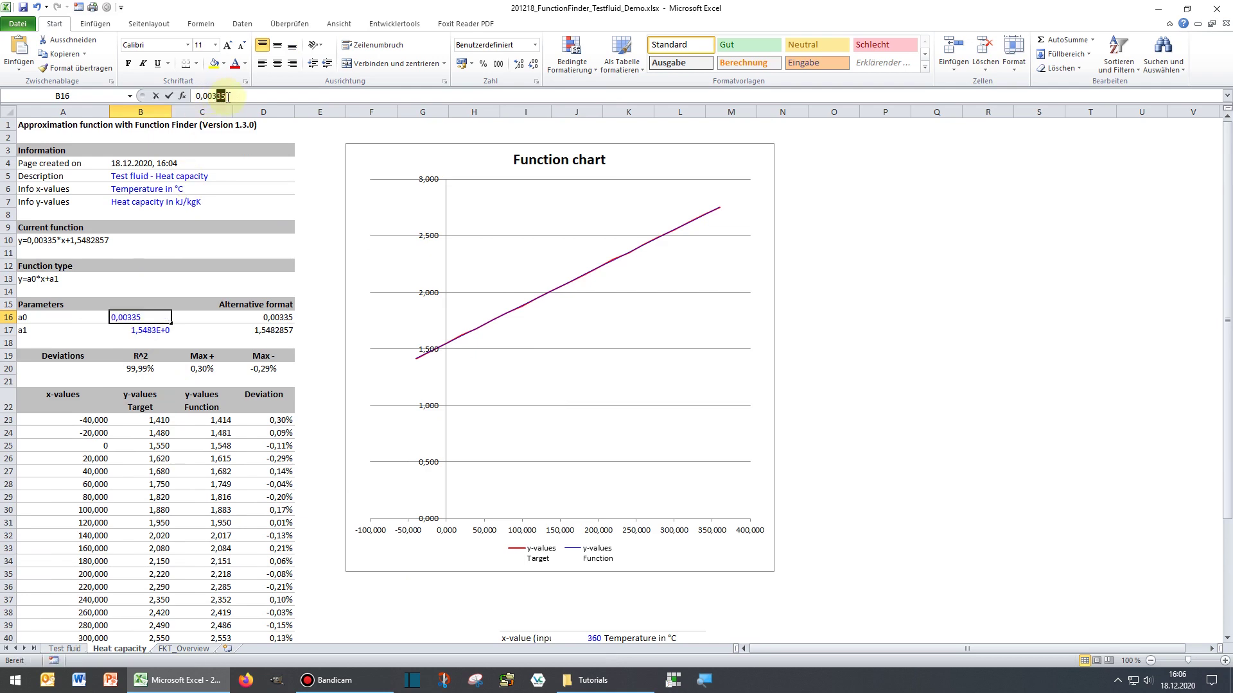
{"action": "type", "text": "4"}
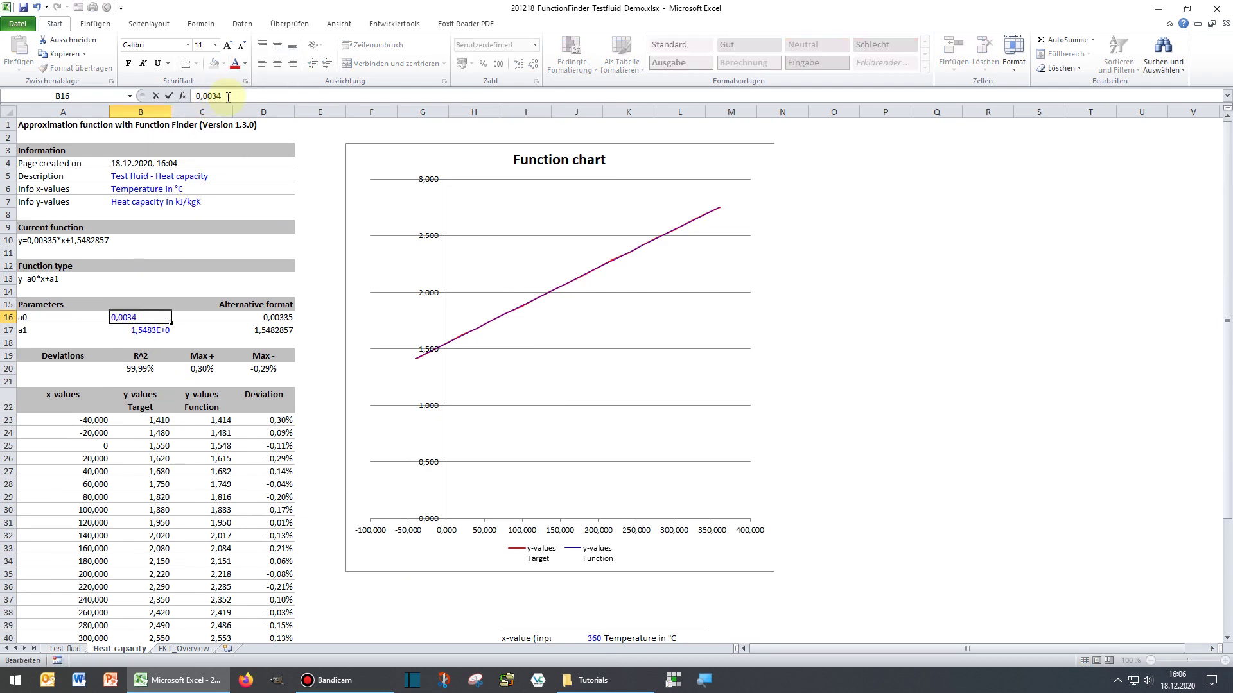
{"action": "key", "text": "Return"}
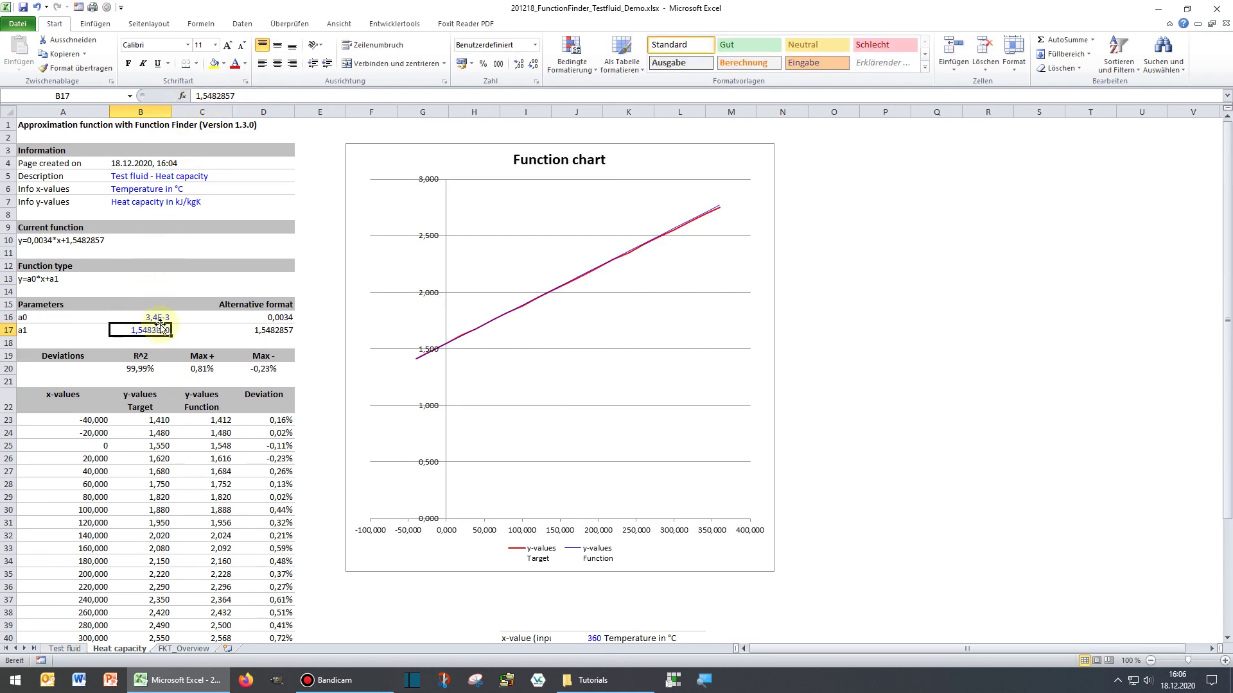
Try 1,55 and then 1,56 as parameter a1 of the heat capacity function in B17
{"action": "left_click_drag", "start_coordinate": [236, 96], "coordinate": [209, 95]}
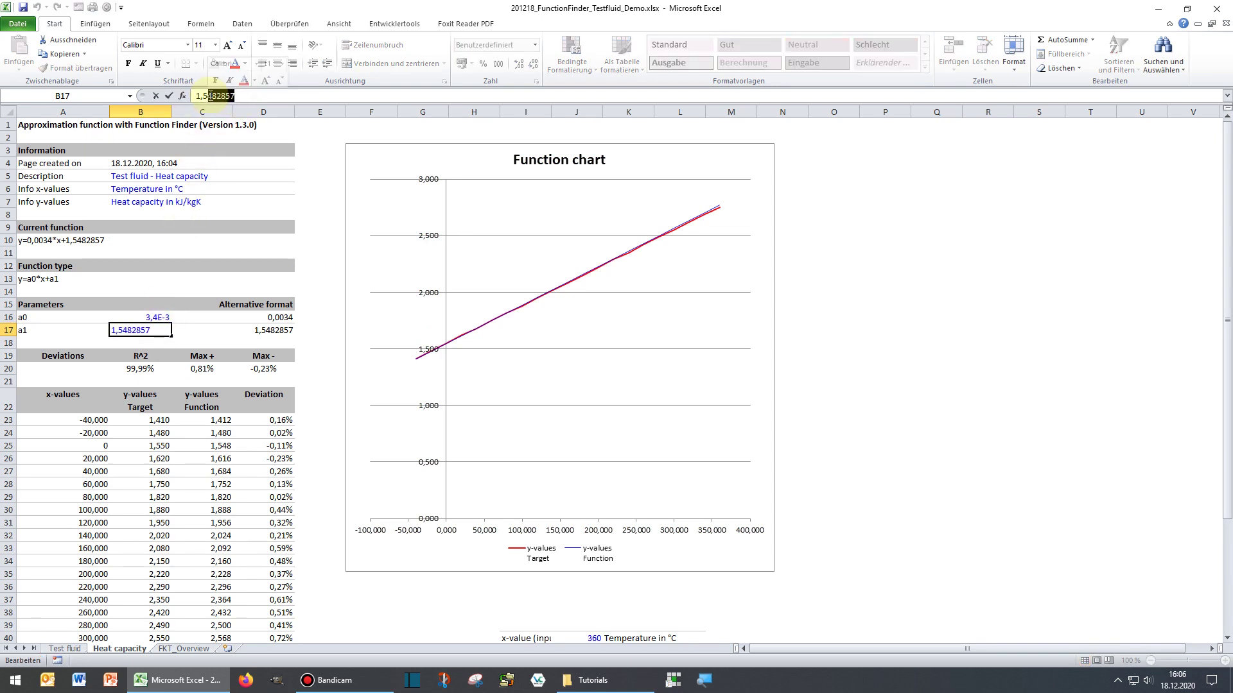
{"action": "type", "text": "55"}
{"action": "key", "text": "Return"}
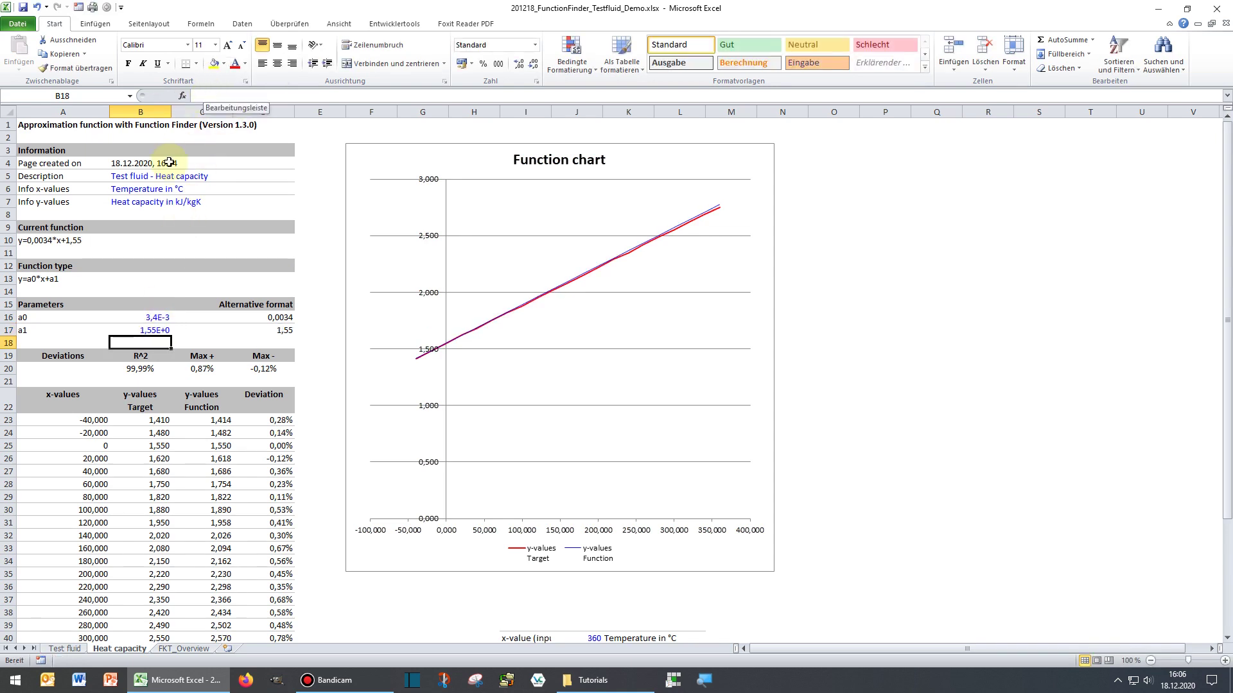
{"action": "left_click", "coordinate": [149, 328]}
{"action": "left_click_drag", "start_coordinate": [207, 96], "coordinate": [218, 96]}
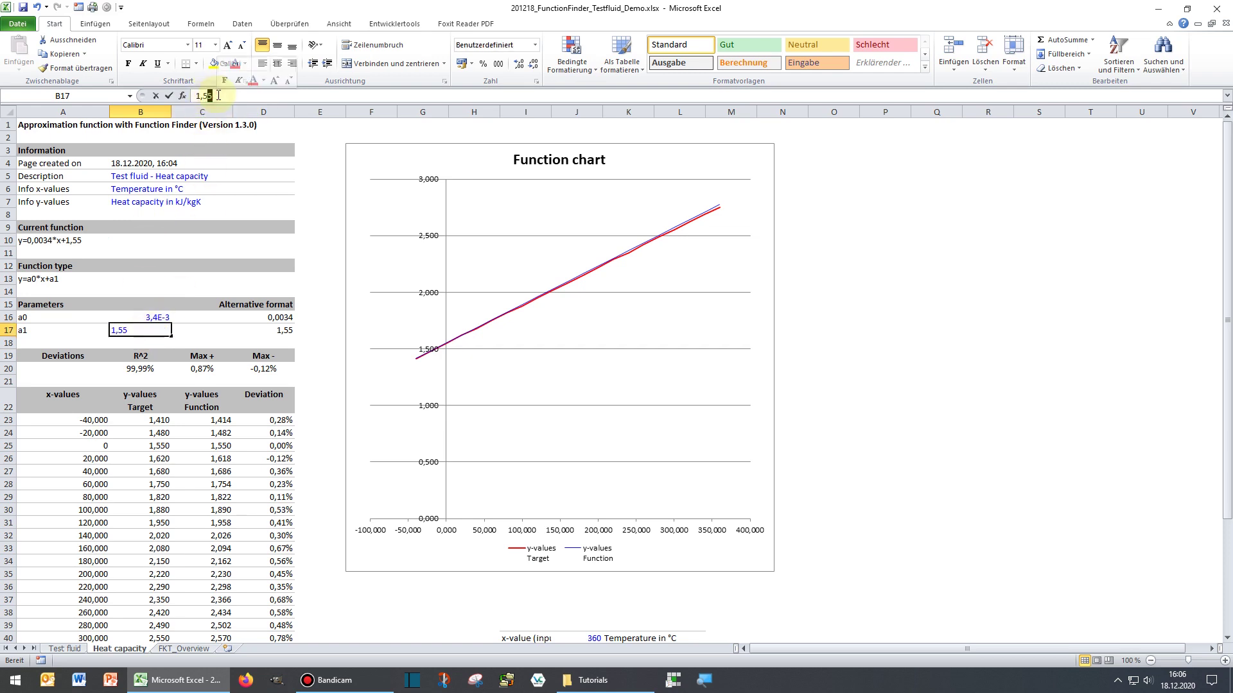
{"action": "type", "text": "6"}
{"action": "key", "text": "Return"}
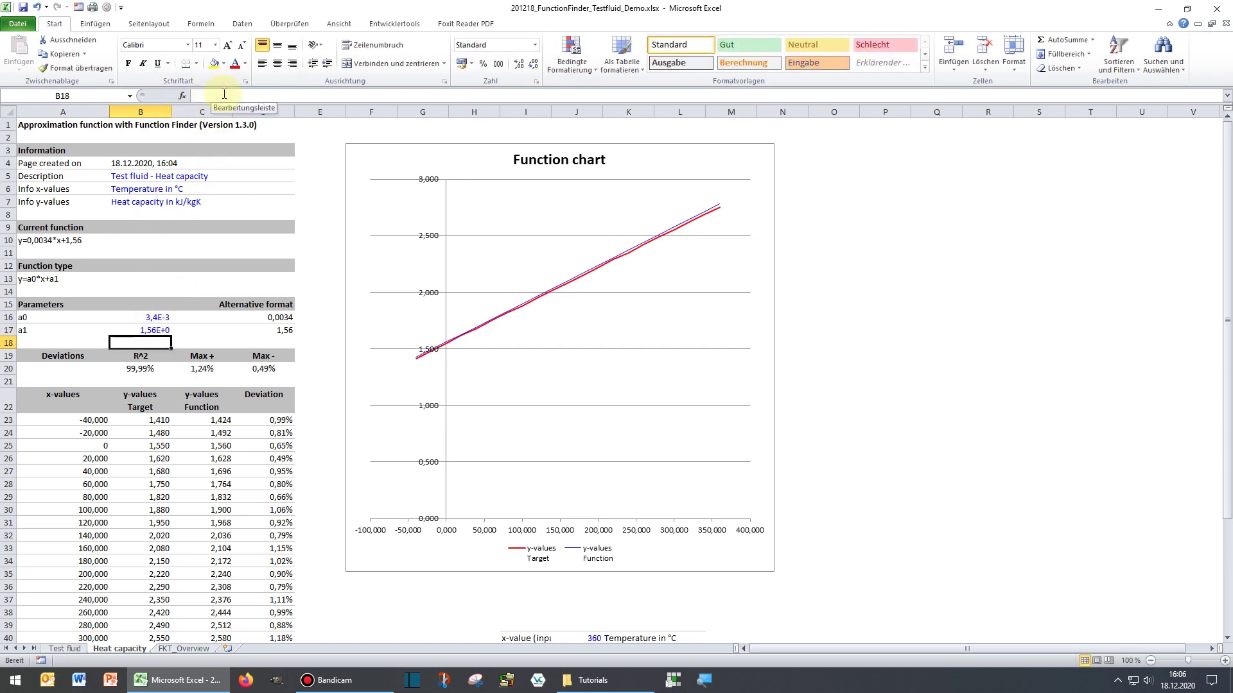
Set parameter a1 of the heat capacity function in B17 to 2
{"action": "left_click", "coordinate": [164, 328]}
{"action": "type", "text": "2"}
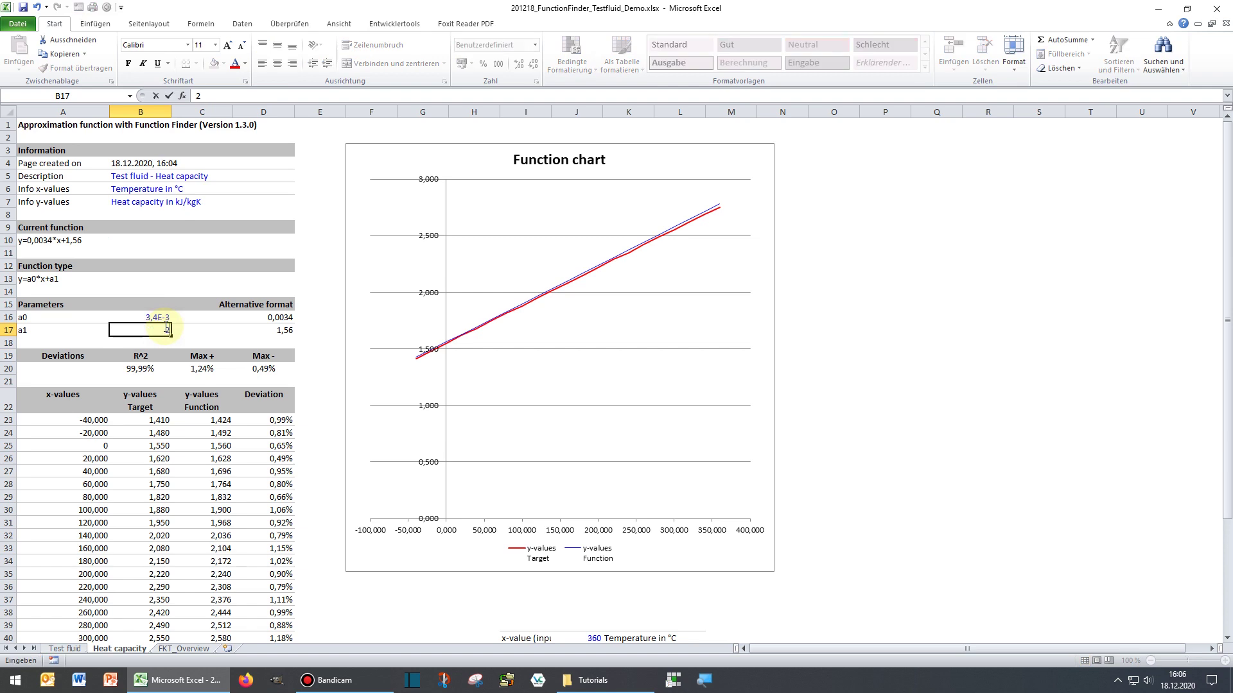
{"action": "key", "text": "Return"}
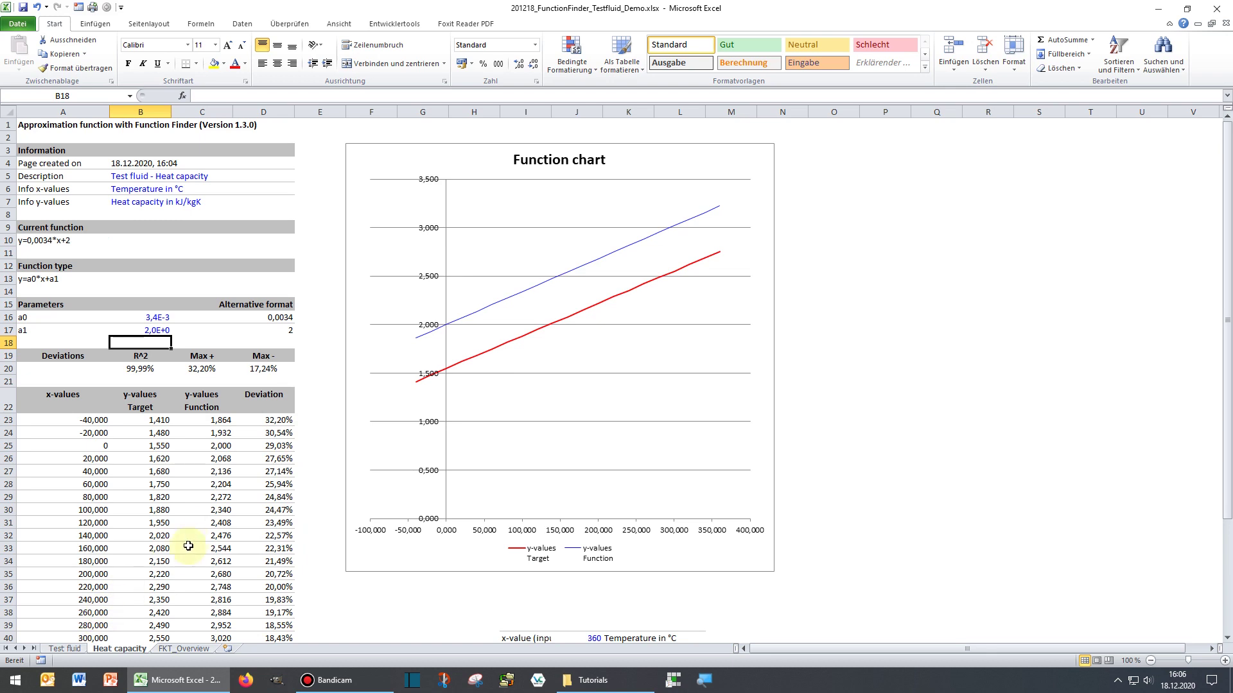
Reopen Function Finder and create another heat capacity diagram sheet from the loaded x- and y-values
{"action": "key", "text": "ctrl+f"}
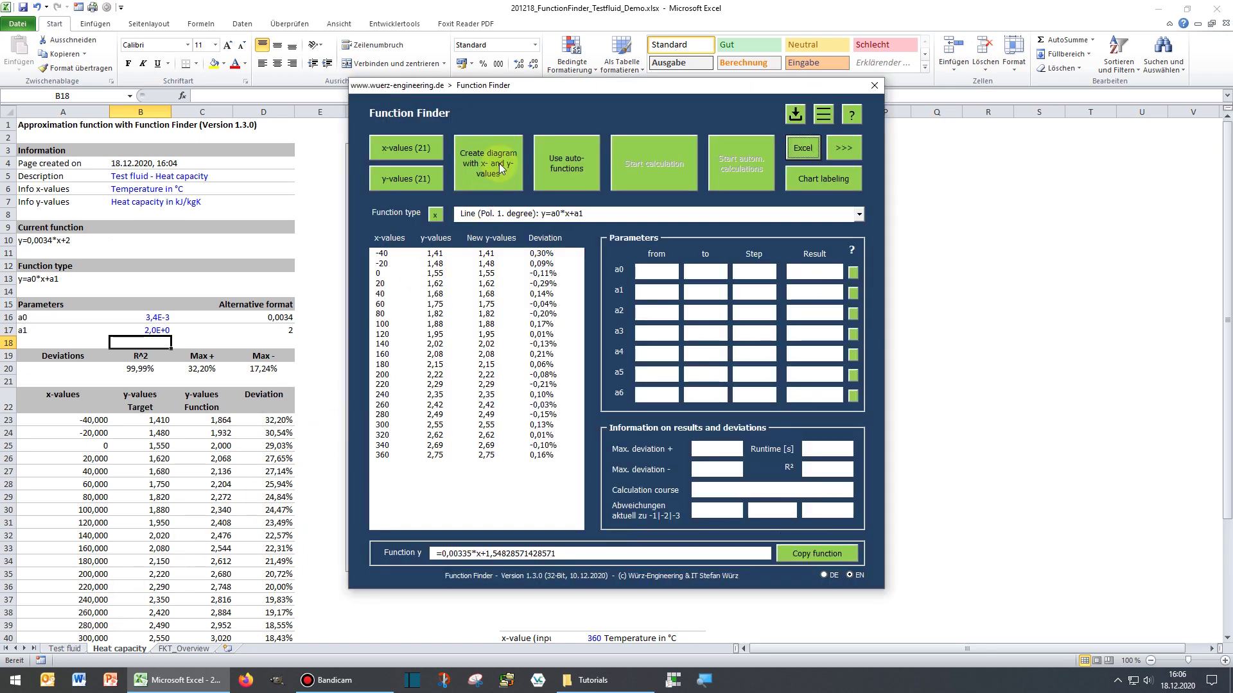
{"action": "left_click", "coordinate": [500, 166]}
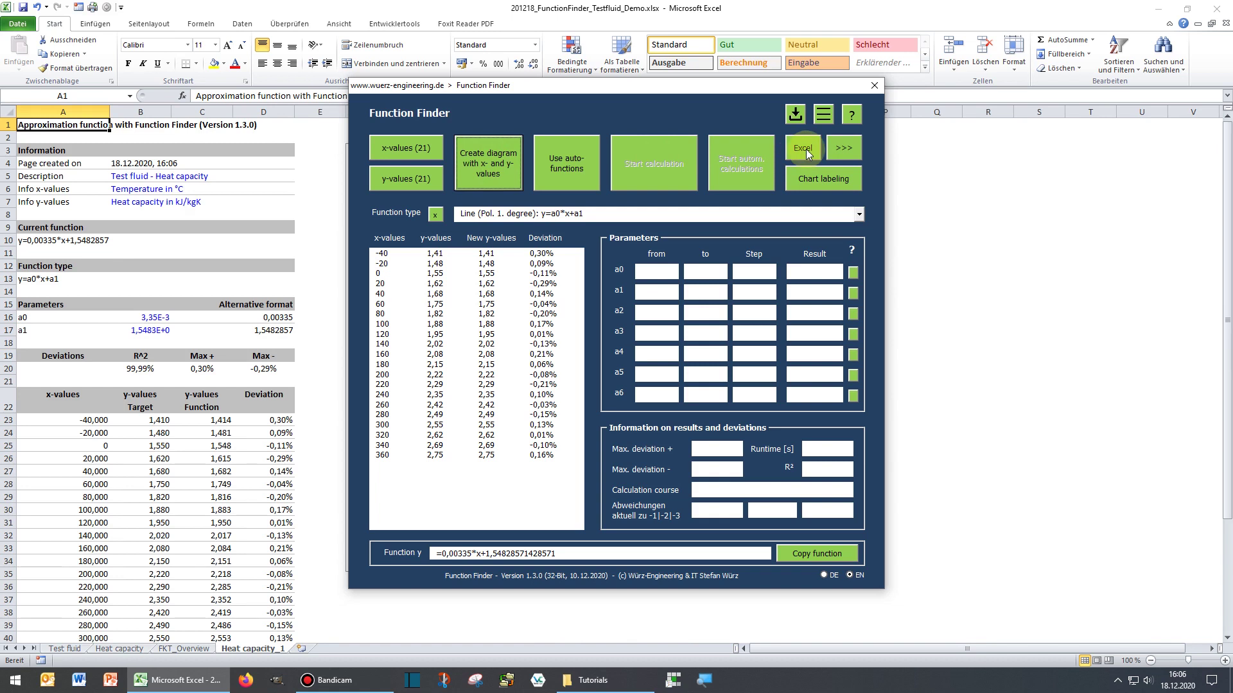
{"action": "left_click_drag", "start_coordinate": [566, 87], "coordinate": [499, 107]}
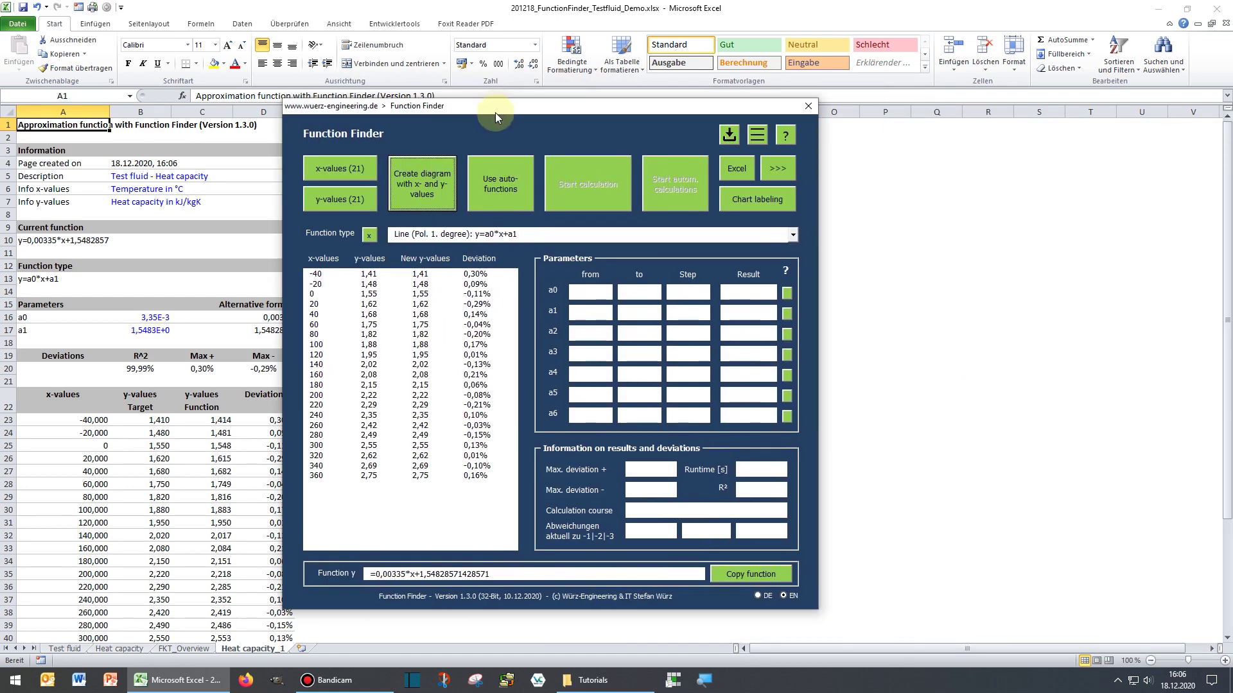
Read in the density y-values starting at cell C5 of the Test fluid sheet
{"action": "left_click", "coordinate": [351, 203]}
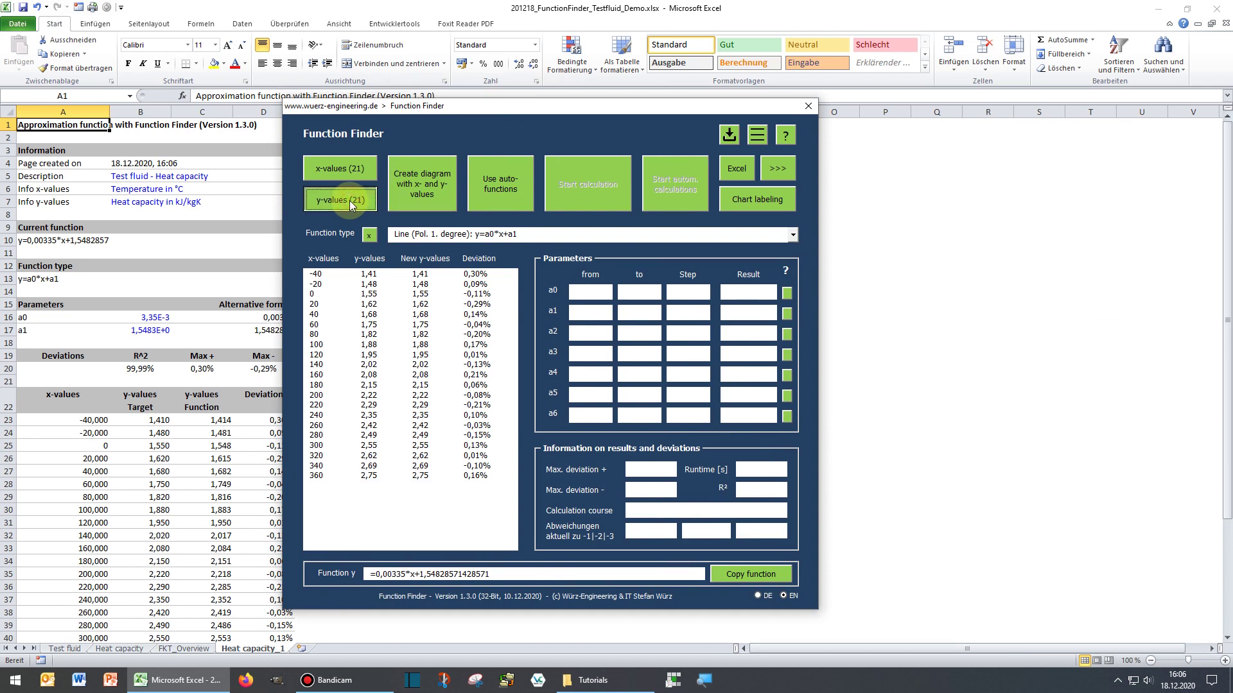
{"action": "left_click", "coordinate": [65, 649]}
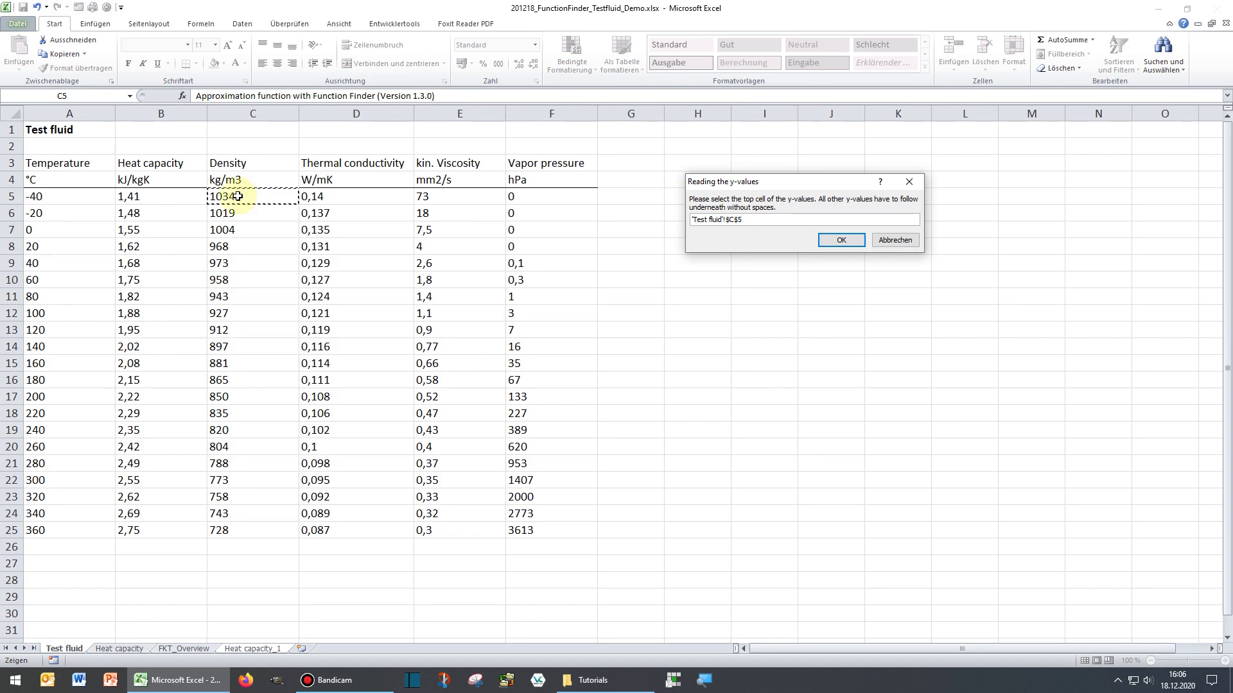
{"action": "left_click", "coordinate": [840, 241]}
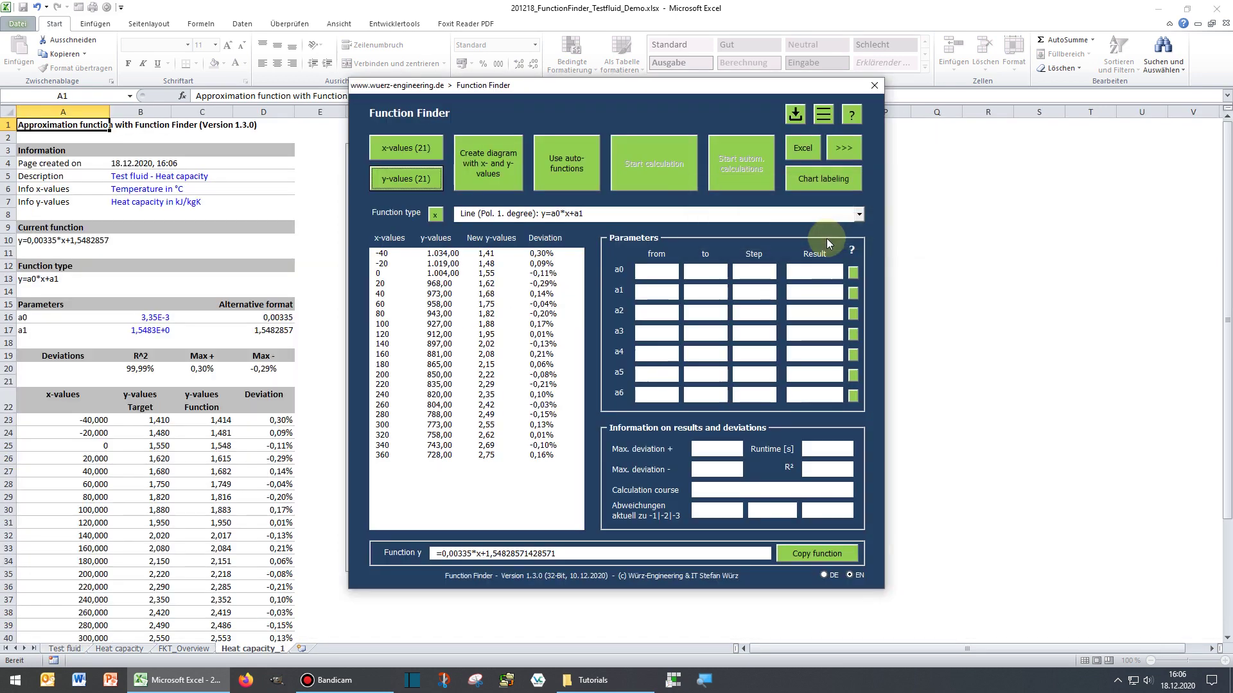
Calculate the auto-functions for the density data and select the Line (Pol. 1. degree) function type
{"action": "left_click", "coordinate": [569, 148]}
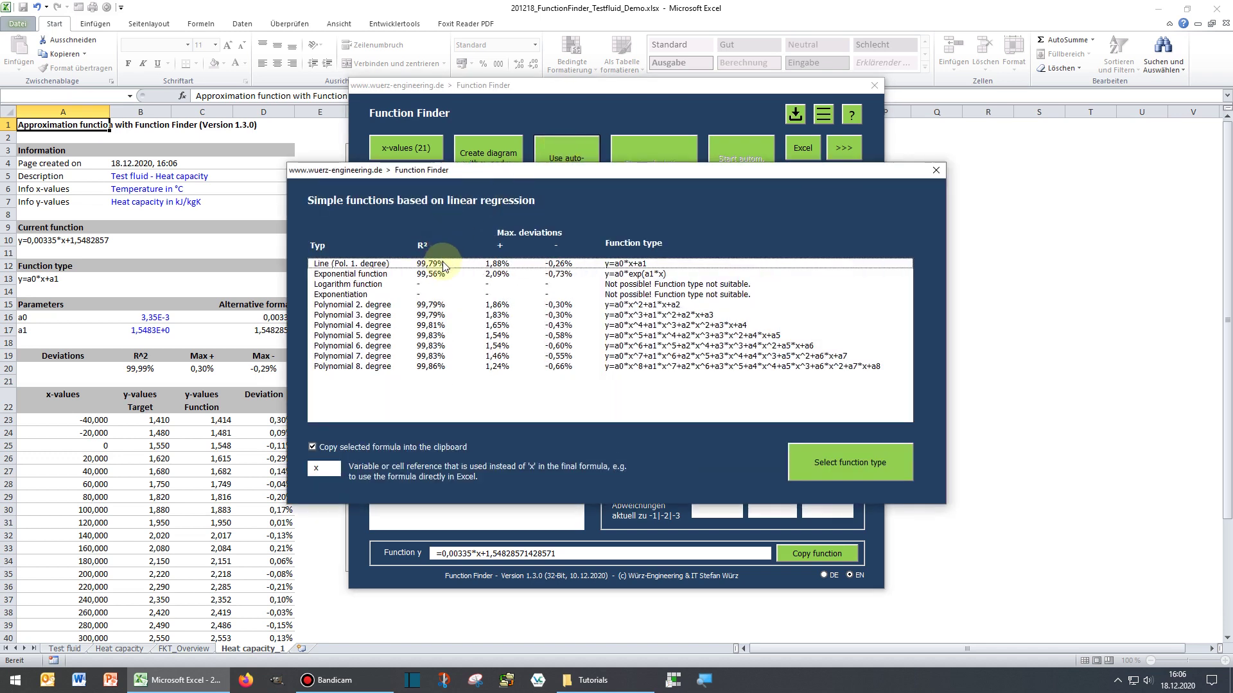
{"action": "left_click", "coordinate": [442, 263]}
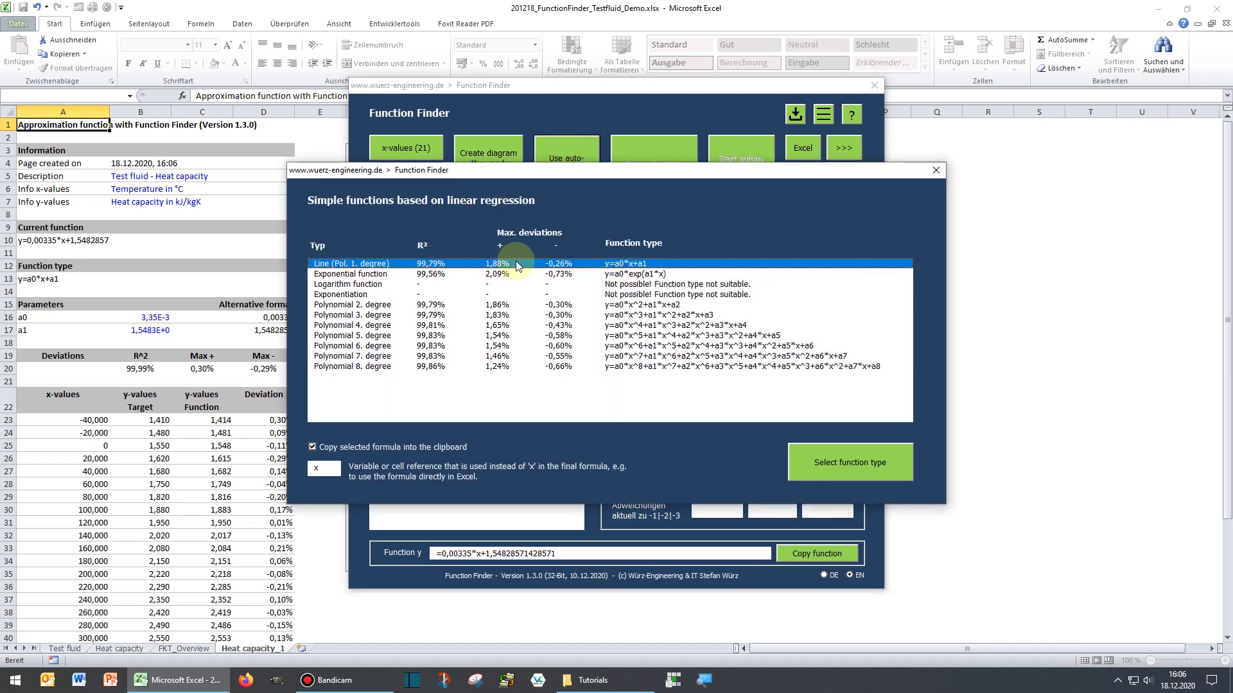
{"action": "left_click", "coordinate": [850, 462]}
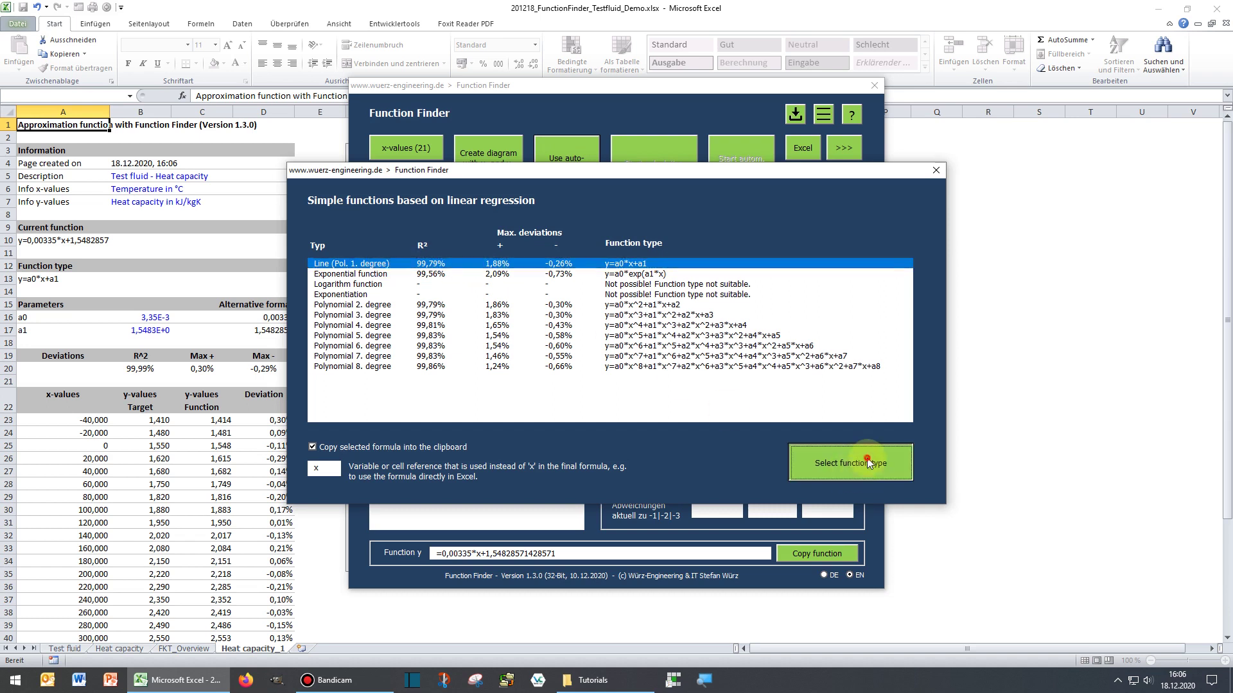
Create the x/y diagram on a sheet named Density with the suggested labels, and return to the worksheet
{"action": "left_click", "coordinate": [485, 148]}
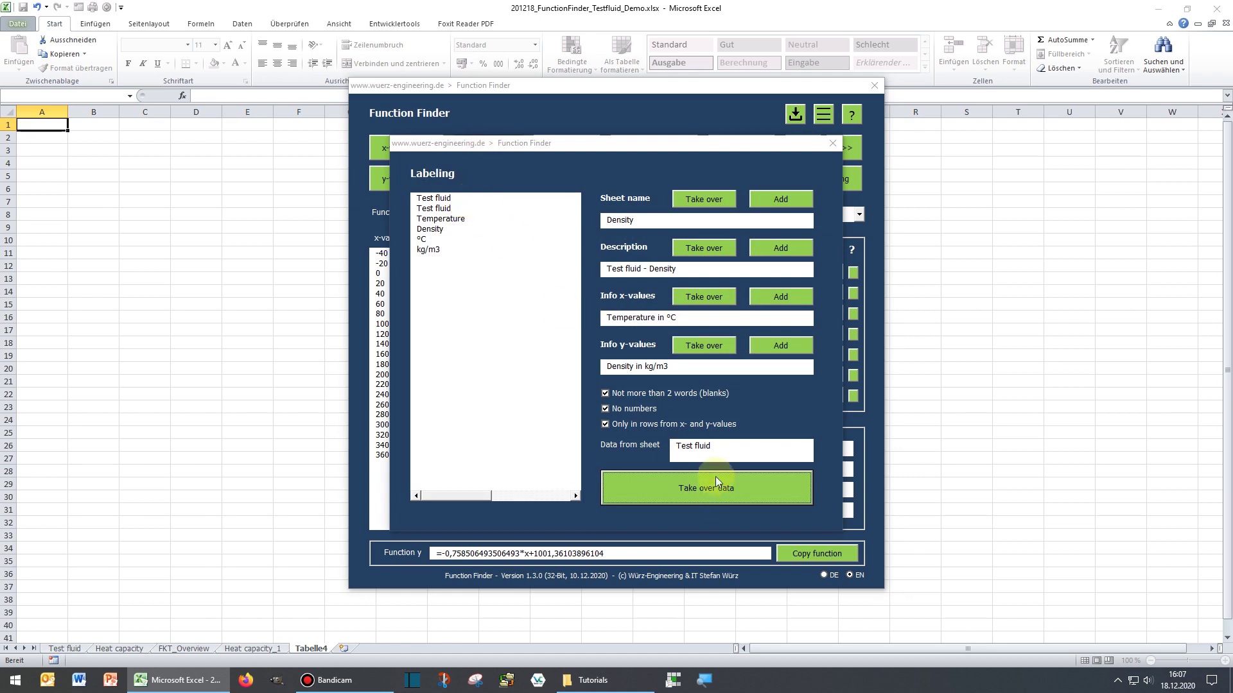
{"action": "left_click", "coordinate": [680, 491]}
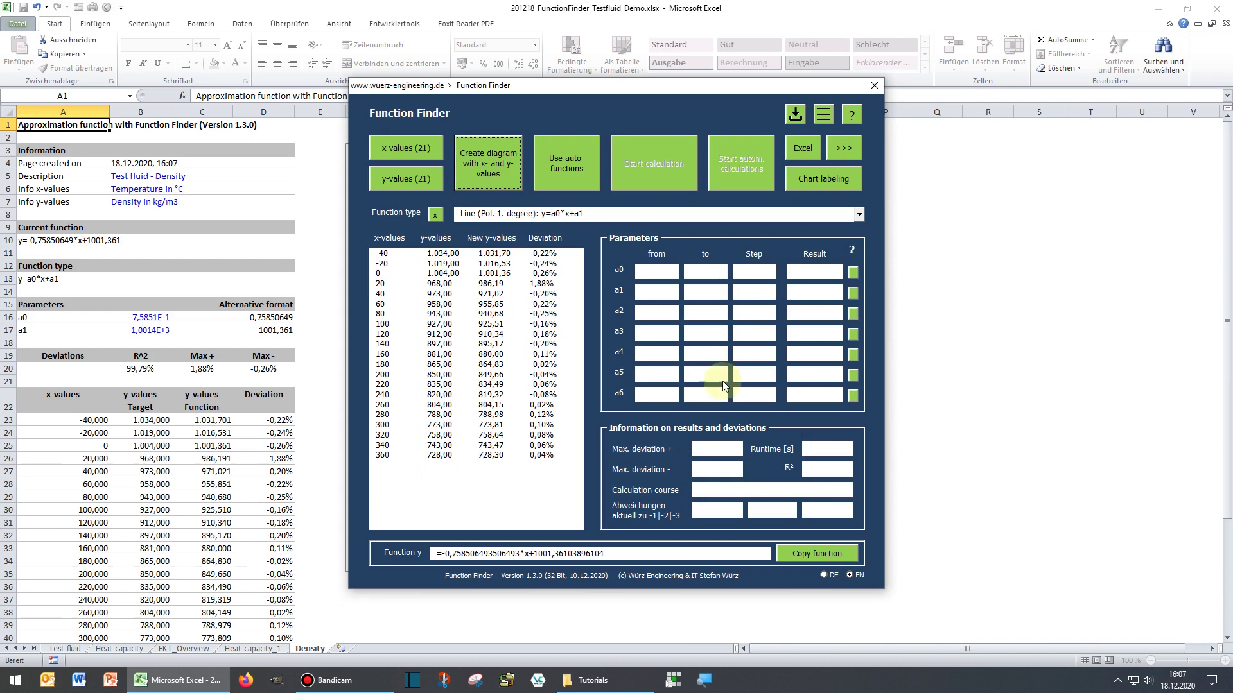
{"action": "left_click", "coordinate": [803, 150]}
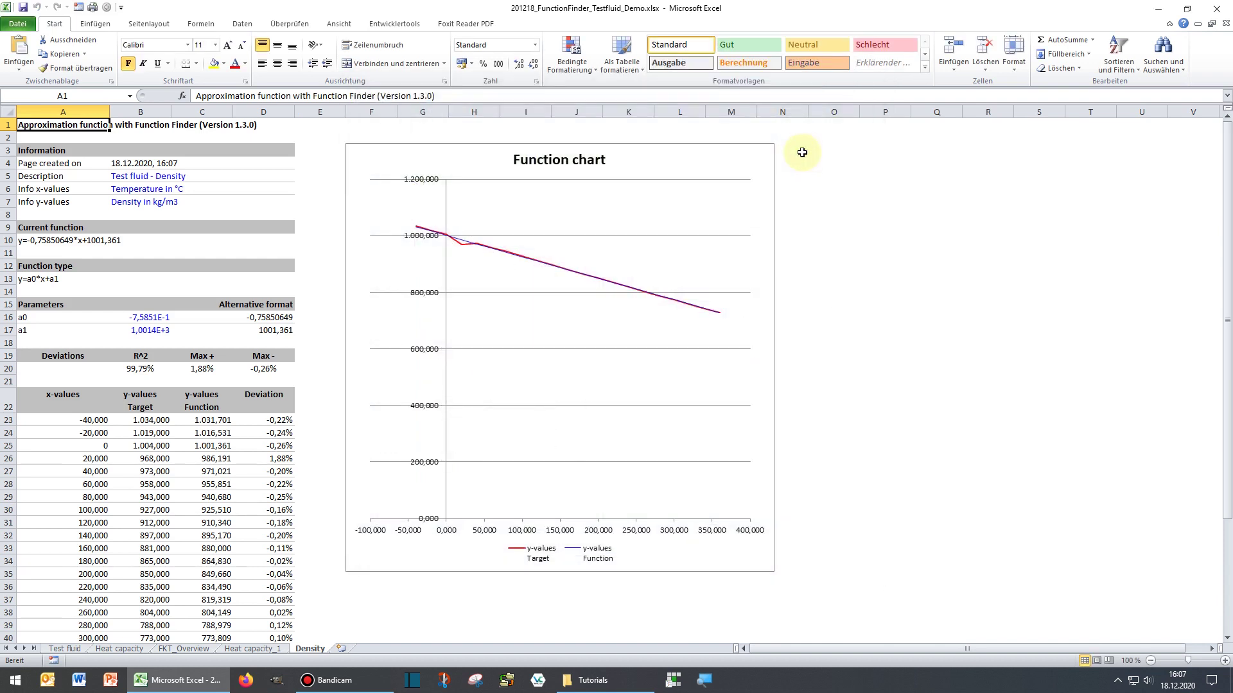
Examine the kink at x = 20 in the density chart, comparing the target and function series
{"action": "mouse_move", "coordinate": [462, 249]}
{"action": "left_click", "coordinate": [461, 245]}
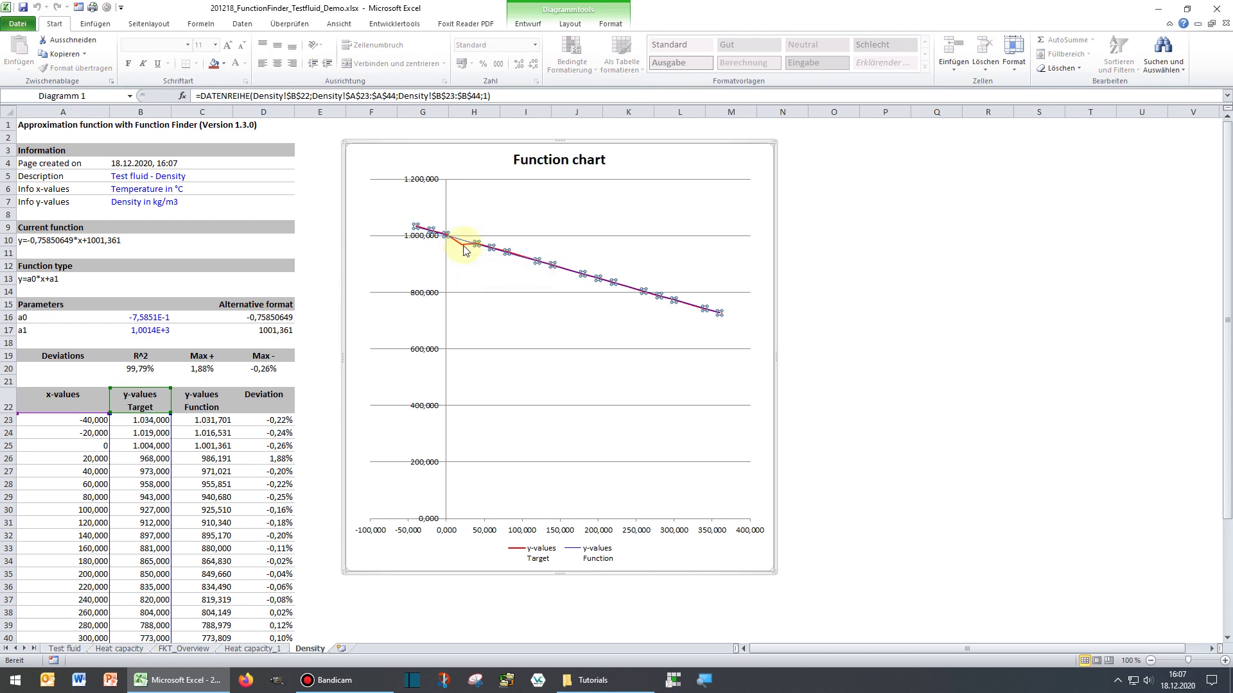
{"action": "left_click", "coordinate": [464, 248]}
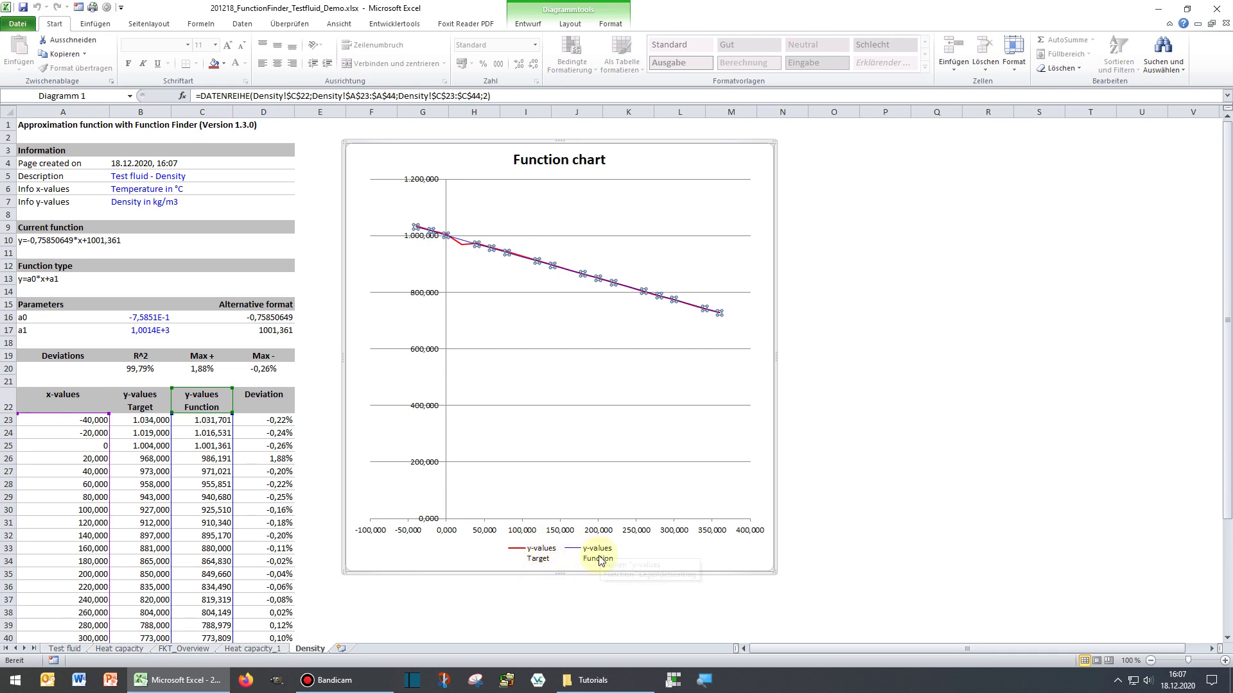
{"action": "left_click", "coordinate": [826, 434]}
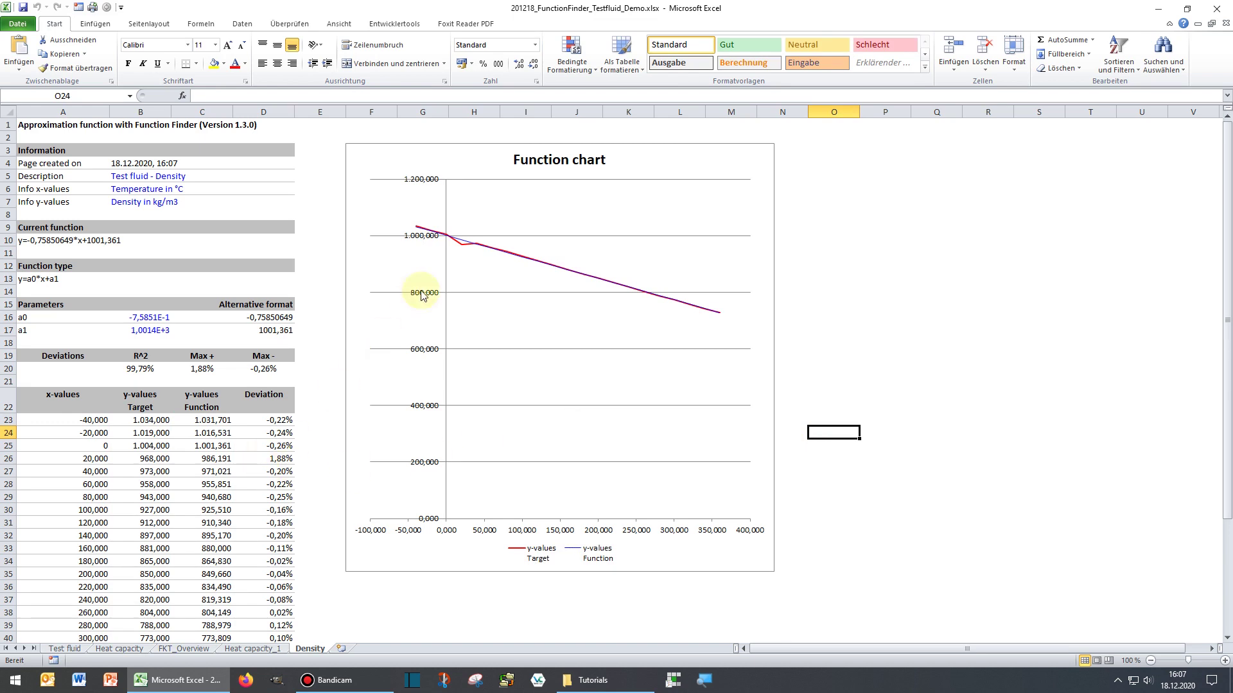
{"action": "mouse_move", "coordinate": [463, 249]}
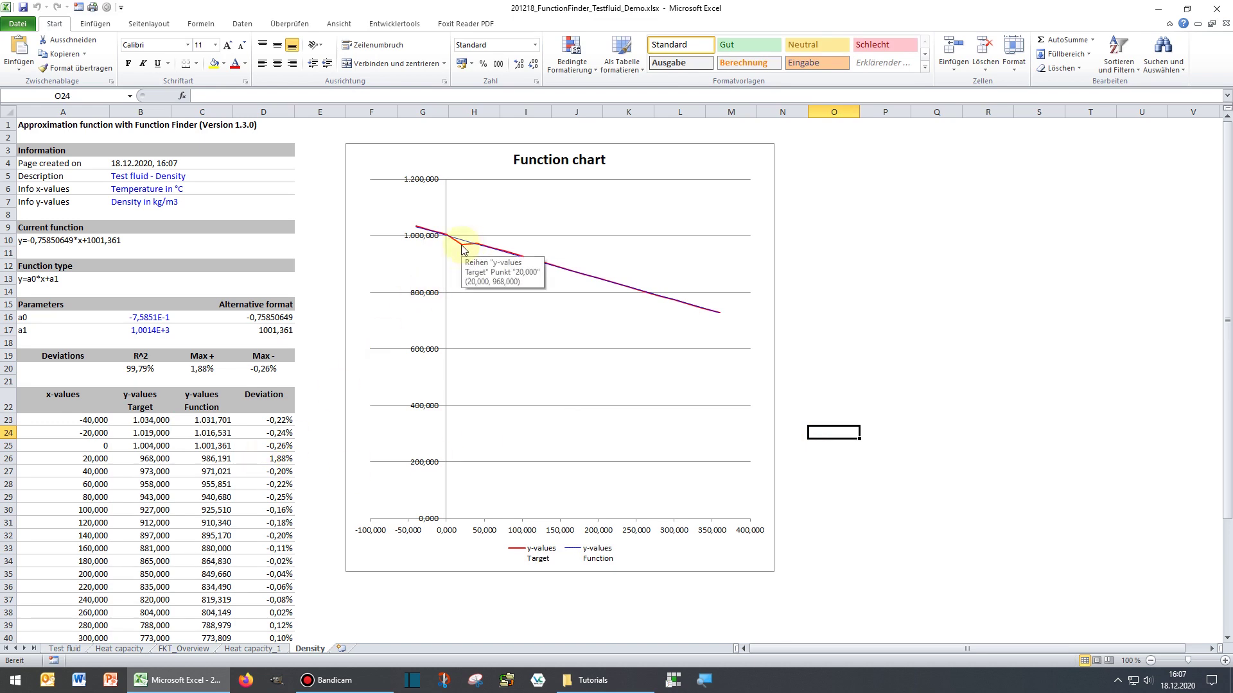
Set the target density for x = 20 in B26 to 978
{"action": "left_click", "coordinate": [166, 458]}
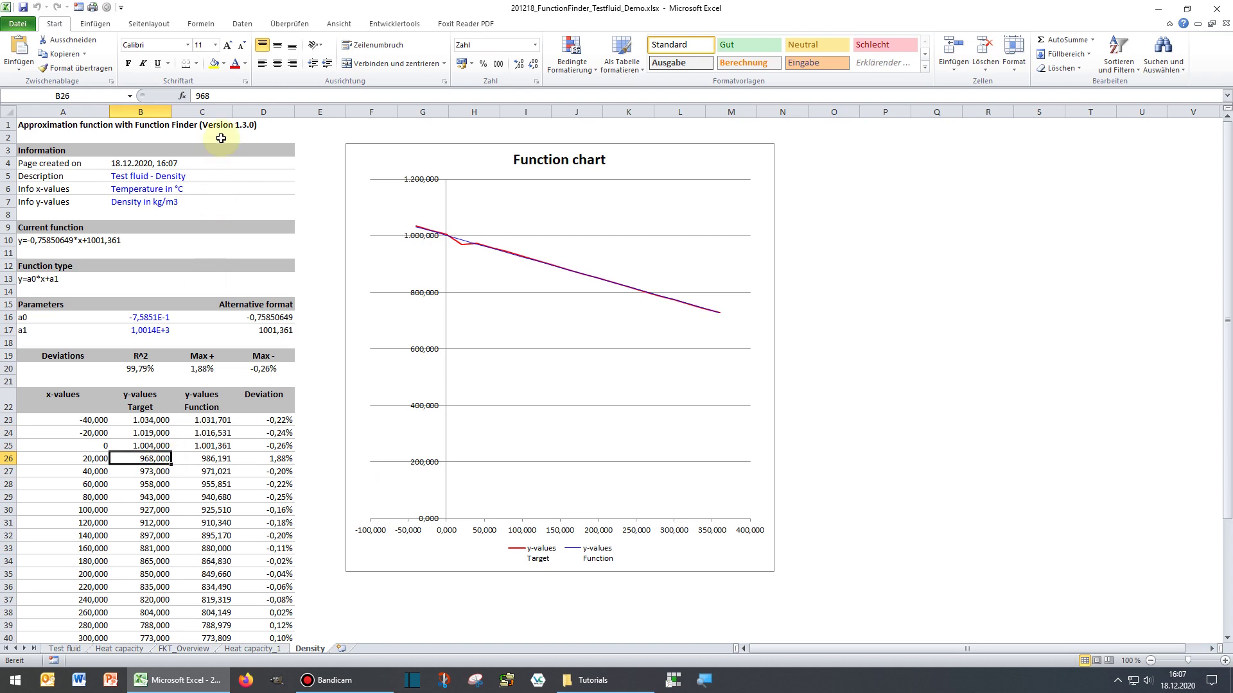
{"action": "left_click", "coordinate": [202, 95]}
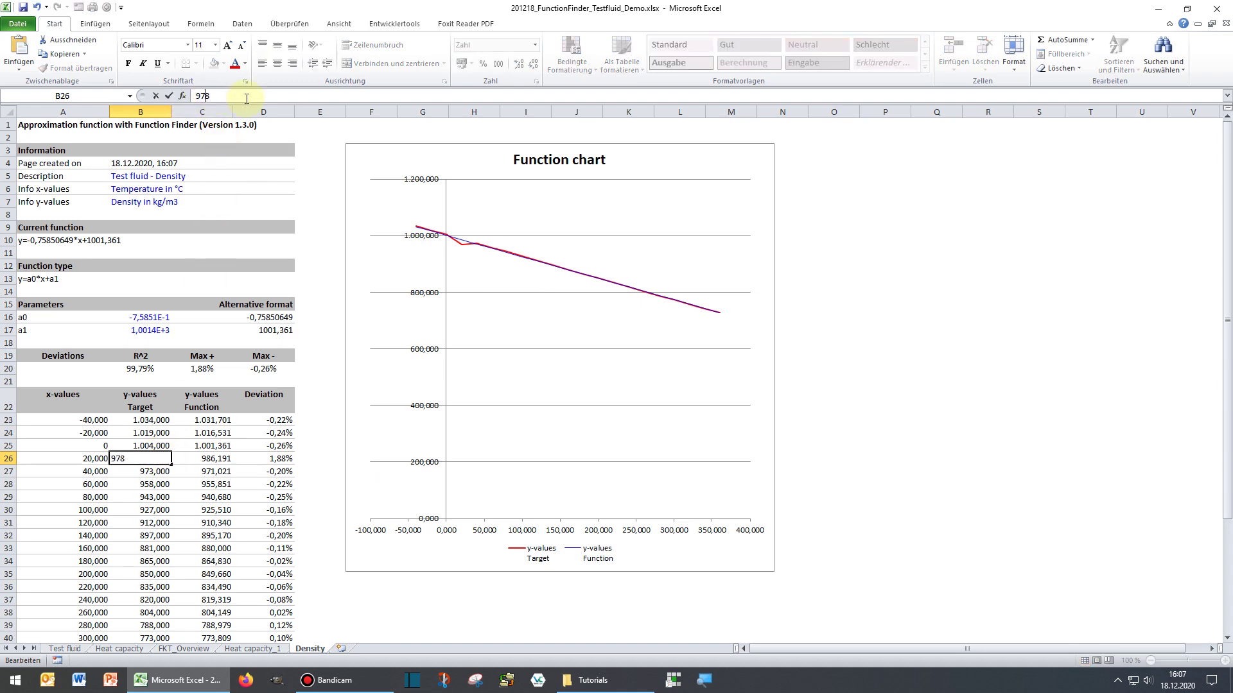
{"action": "key", "text": "Return"}
Set the target density for x = 20 in B26 to 988 and check the maximum deviations in C20:D20
{"action": "left_click", "coordinate": [154, 457]}
{"action": "left_click", "coordinate": [202, 95]}
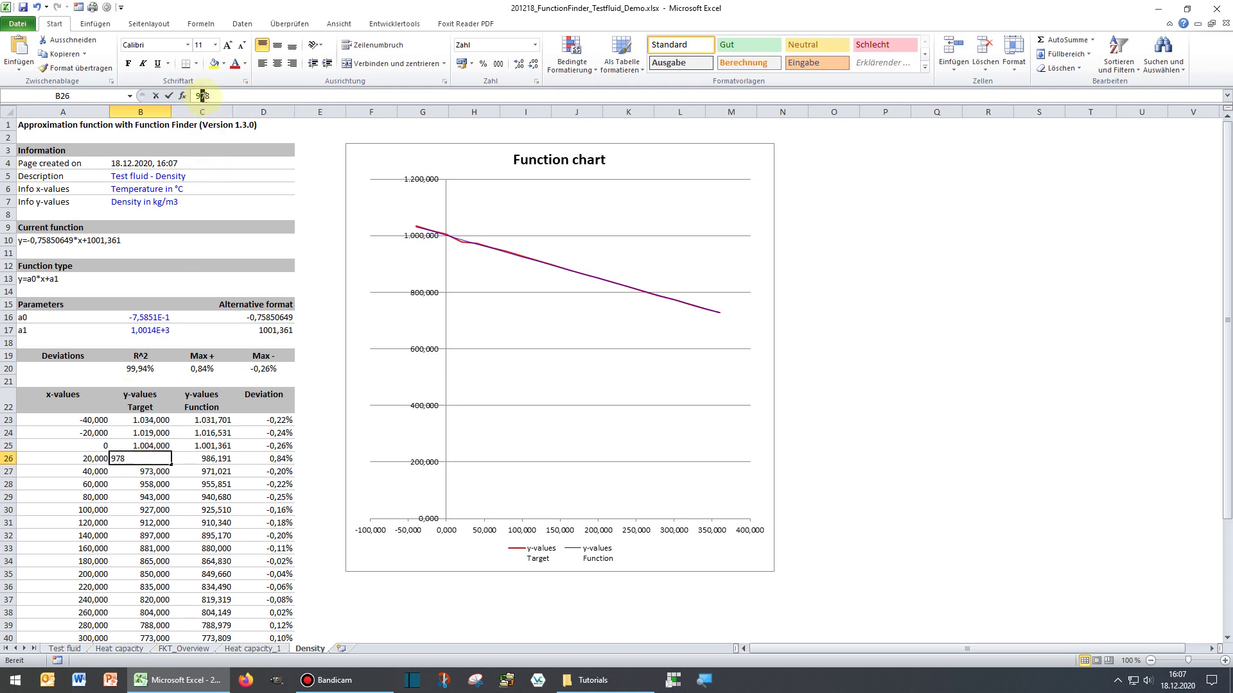
{"action": "key", "text": "BackSpace"}
{"action": "type", "text": "8"}
{"action": "key", "text": "Return"}
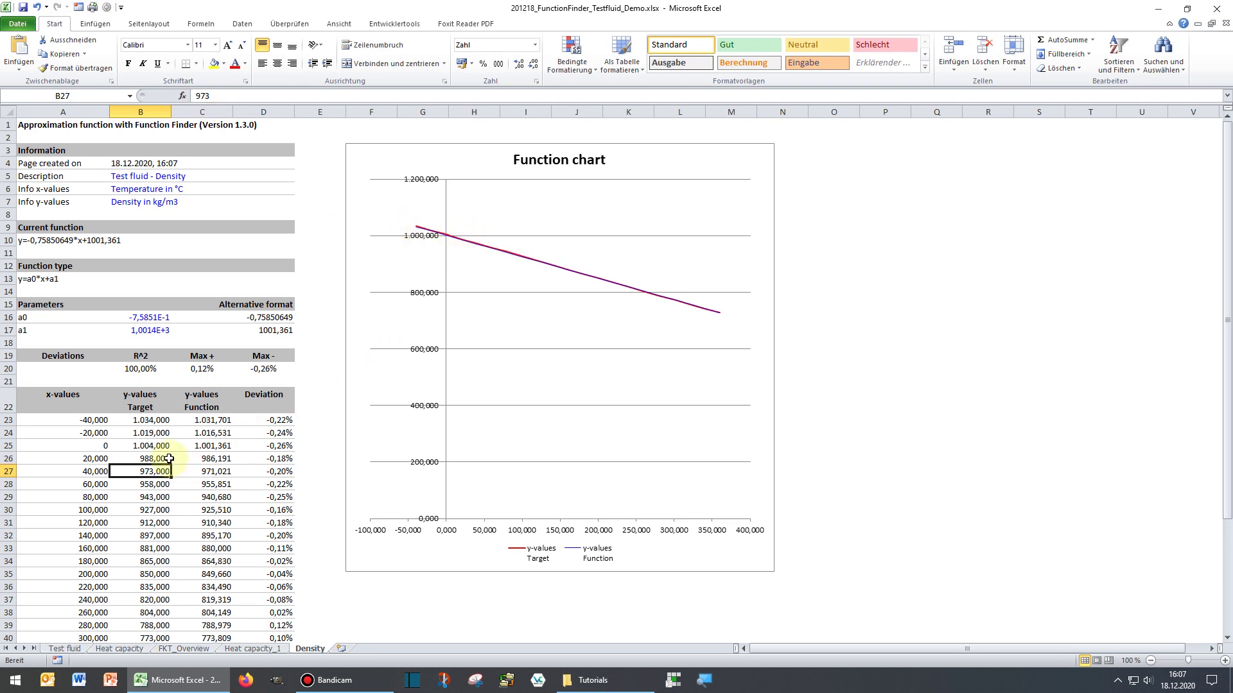
{"action": "left_click_drag", "start_coordinate": [197, 369], "coordinate": [257, 369]}
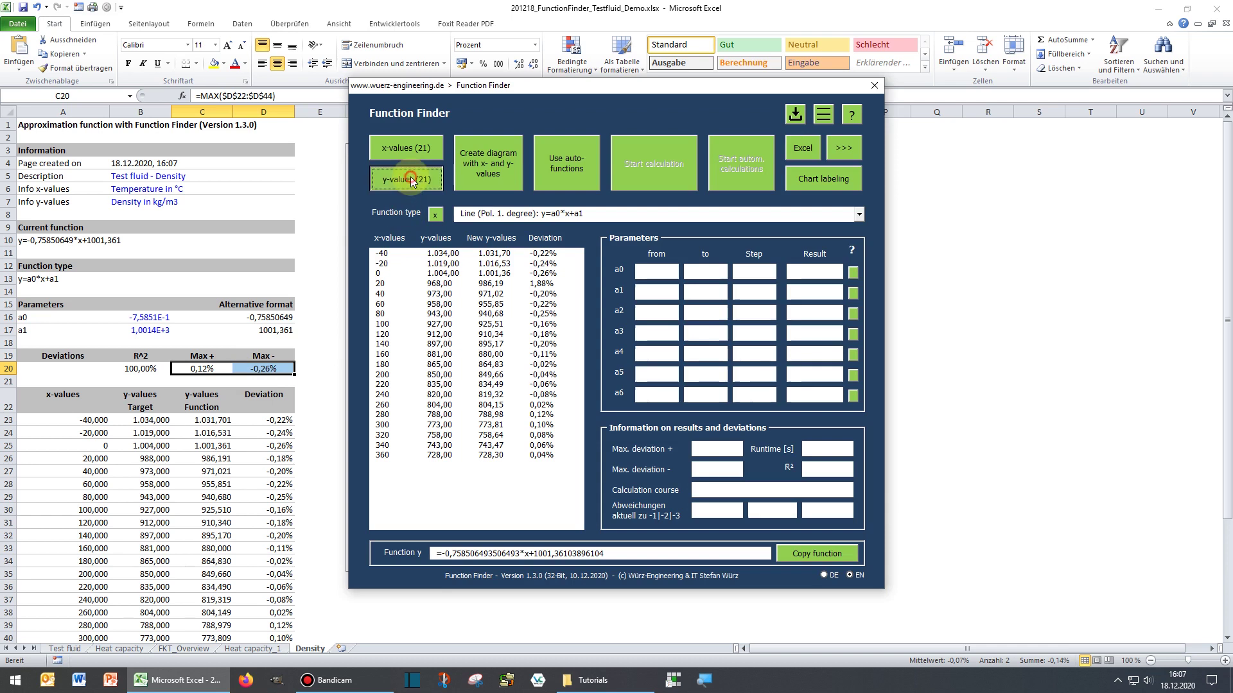
Read in the thermal conductivity y-values starting at D5 of the Test fluid sheet and calculate the auto-functions for them
{"action": "left_click", "coordinate": [404, 181]}
{"action": "left_click", "coordinate": [64, 648]}
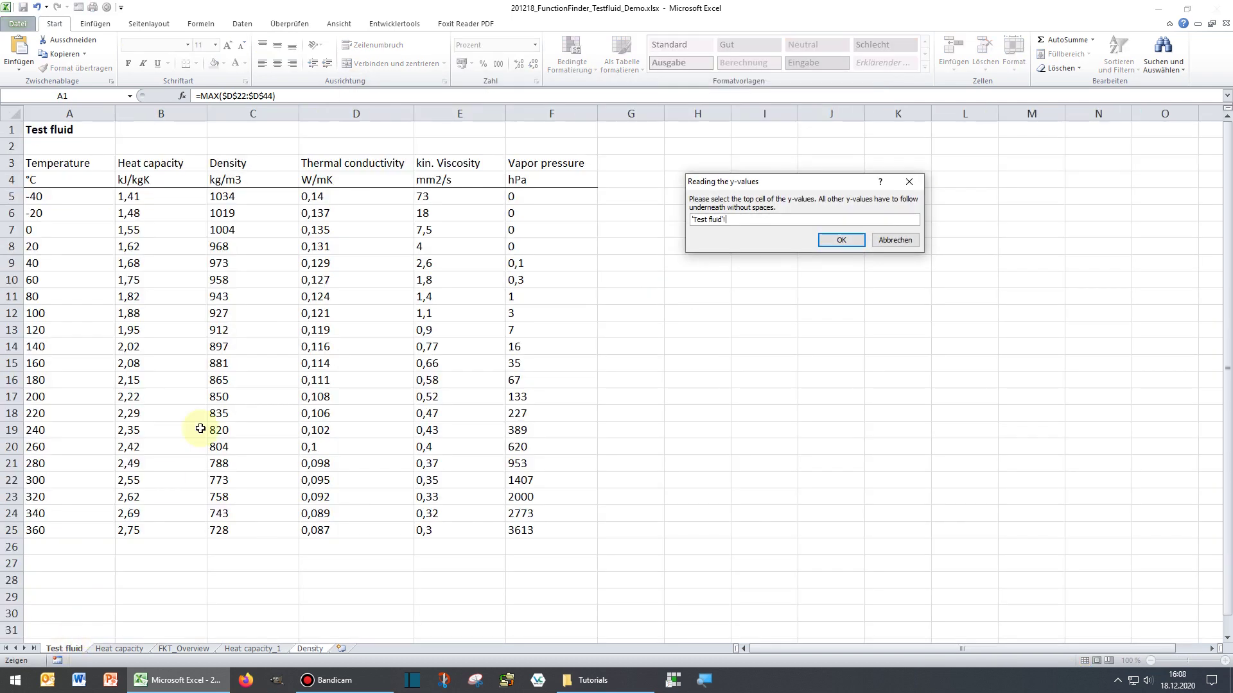
{"action": "left_click", "coordinate": [347, 197]}
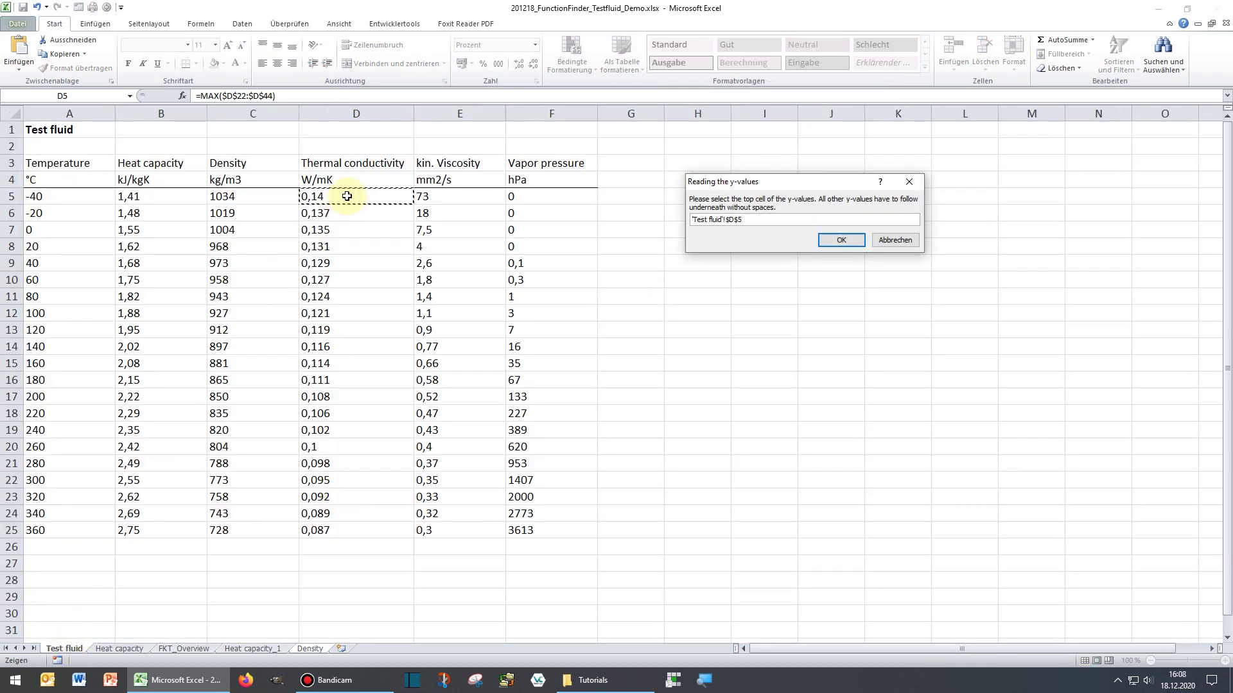
{"action": "key", "text": "Return"}
{"action": "left_click", "coordinate": [583, 165]}
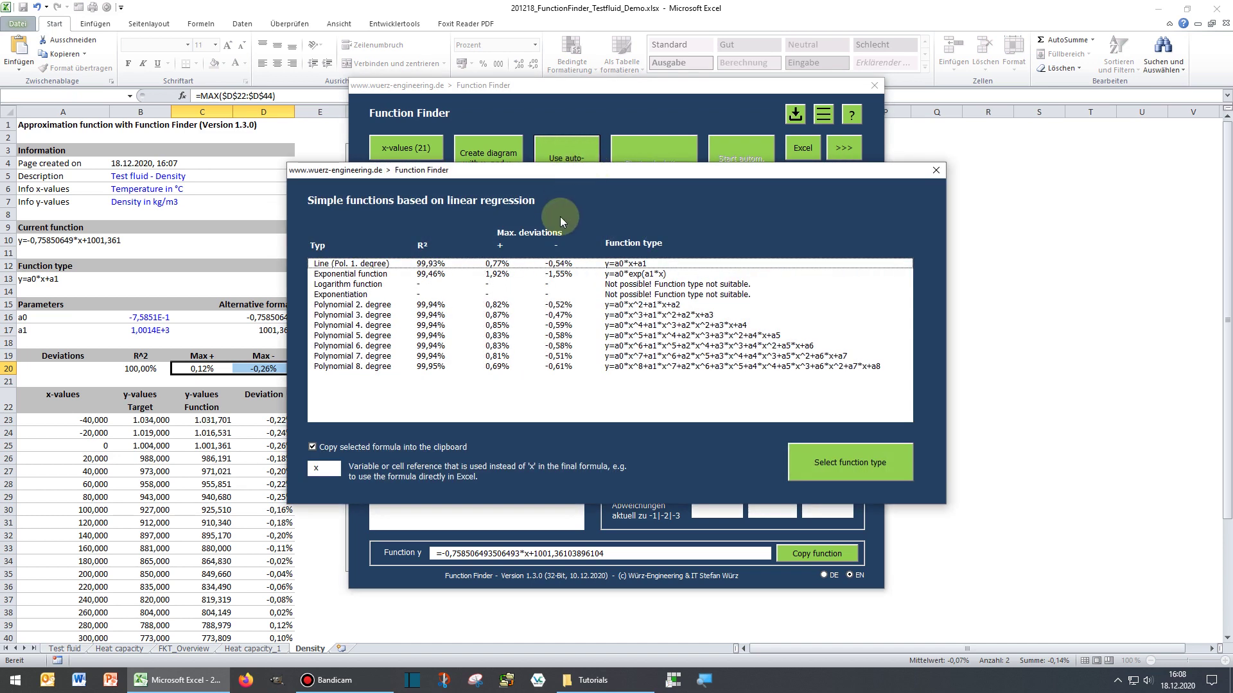
Select the Polynomial 8. degree auto-function for thermal conductivity and create its diagram sheet in the workbook
{"action": "left_click", "coordinate": [452, 264]}
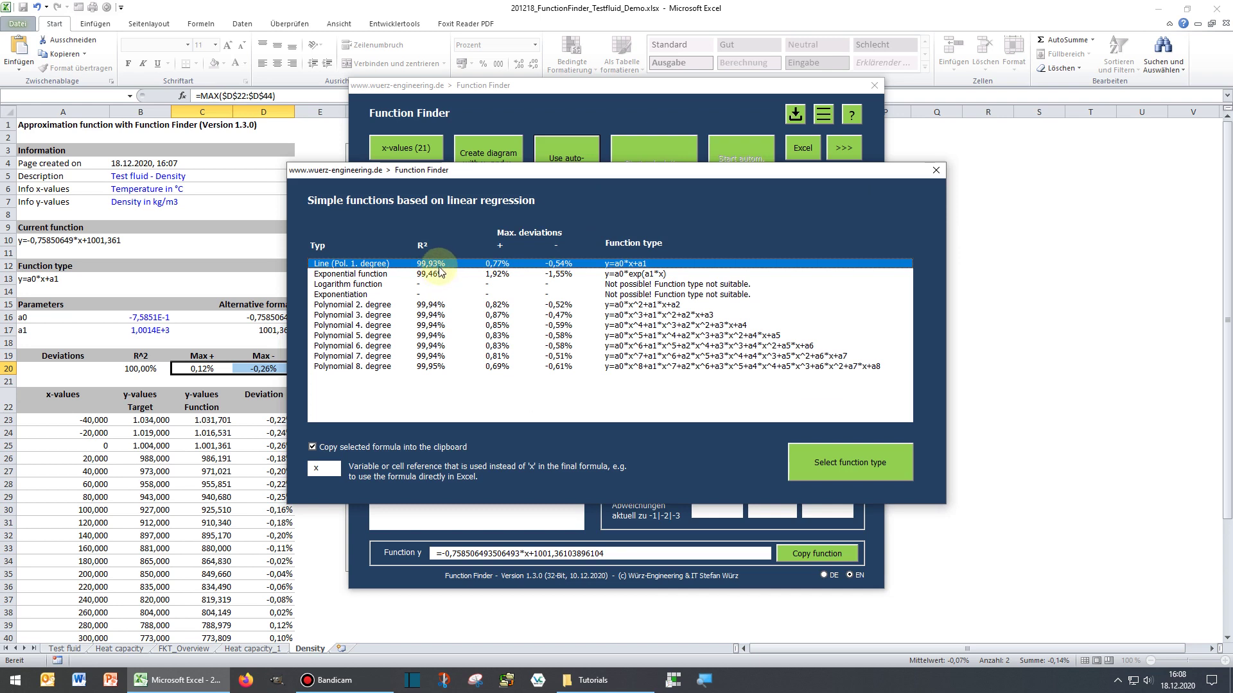
{"action": "left_click", "coordinate": [440, 367]}
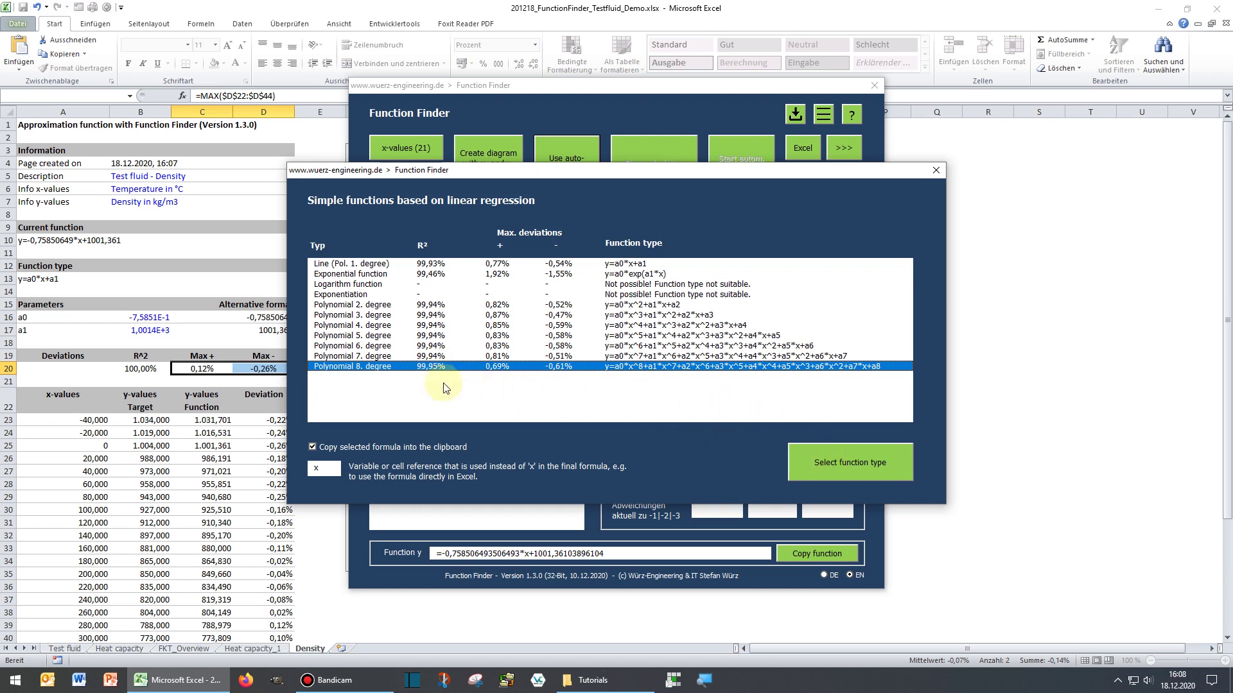
{"action": "left_click", "coordinate": [845, 467]}
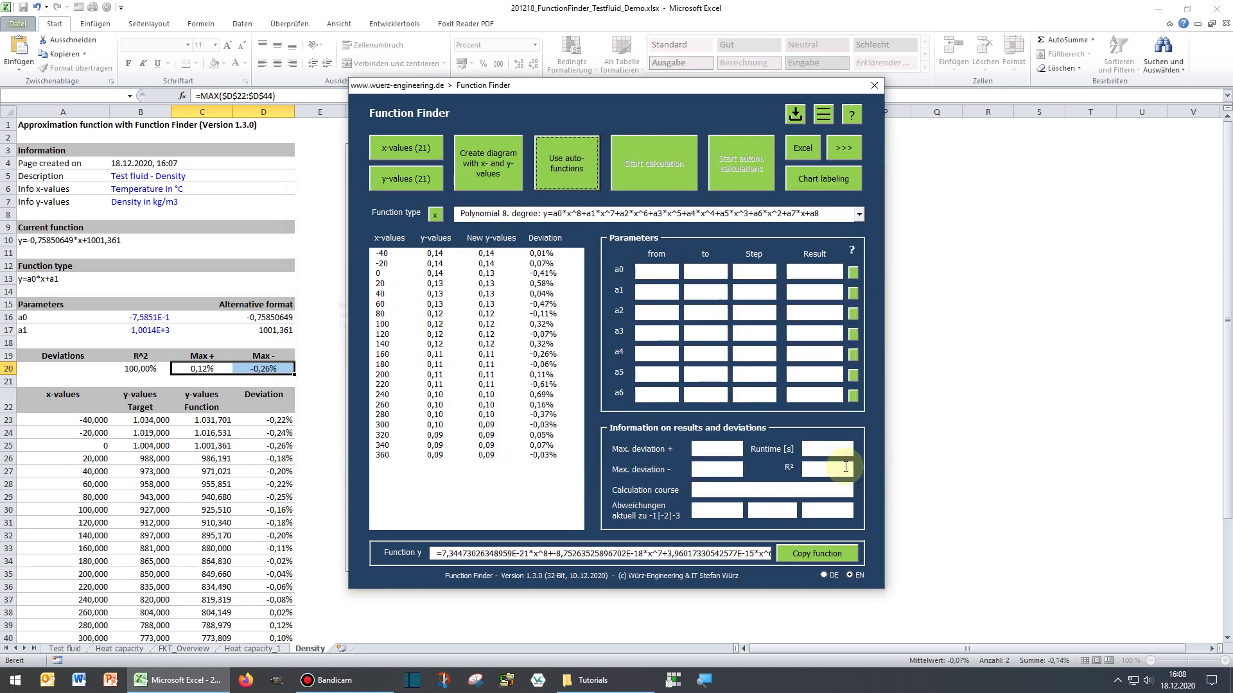
{"action": "left_click", "coordinate": [494, 164]}
{"action": "left_click", "coordinate": [682, 486]}
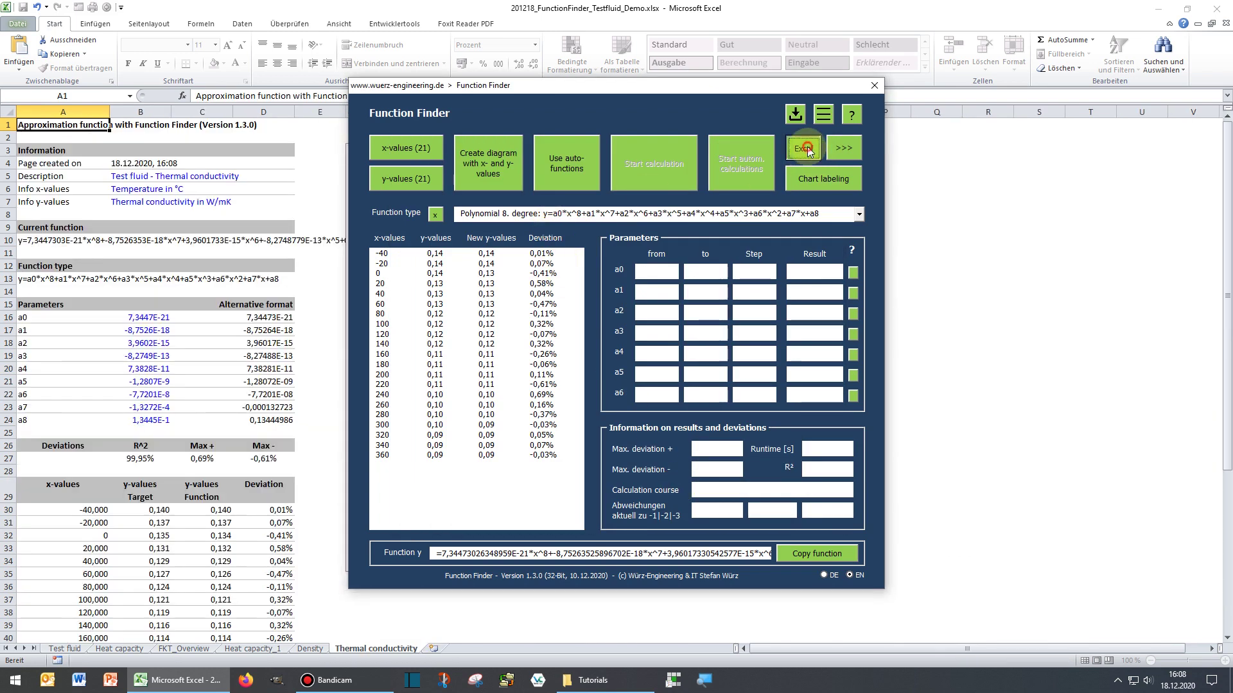
{"action": "left_click", "coordinate": [803, 148]}
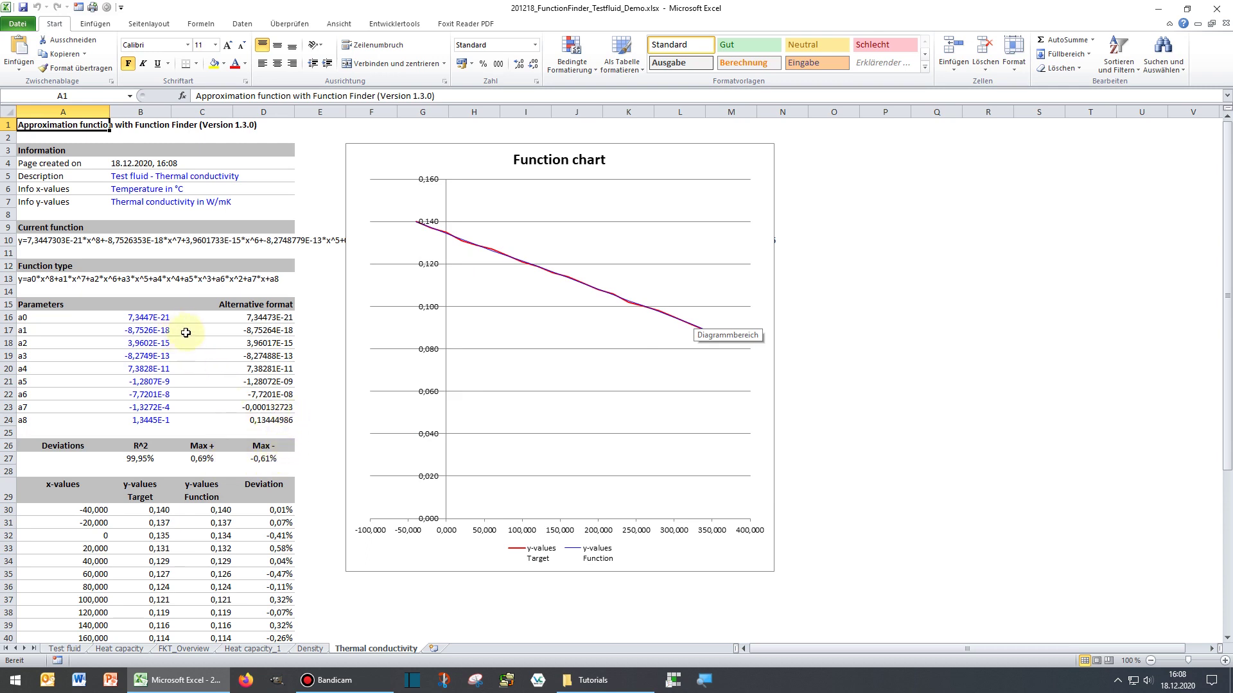
Examine the copyable text function in A57, the Excel formula in B54 and the chart on the Thermal conductivity sheet
{"action": "scroll", "coordinate": [183, 326], "scroll_direction": "down", "scroll_amount": 7}
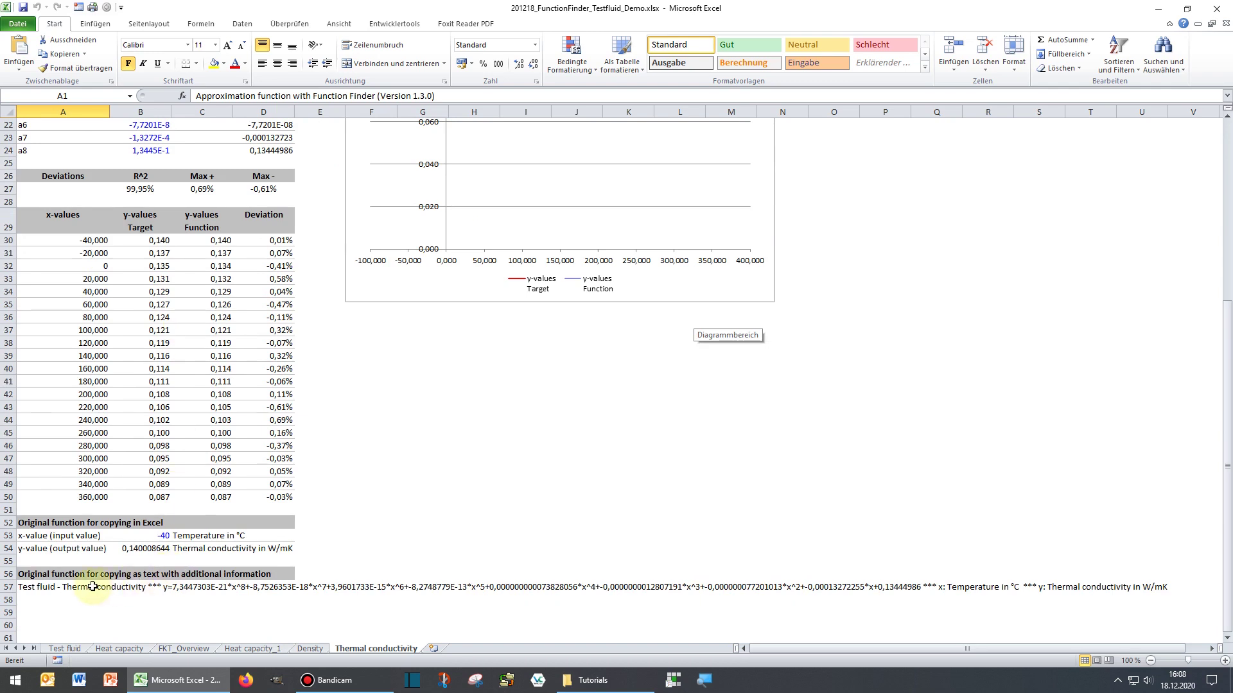
{"action": "left_click", "coordinate": [46, 587]}
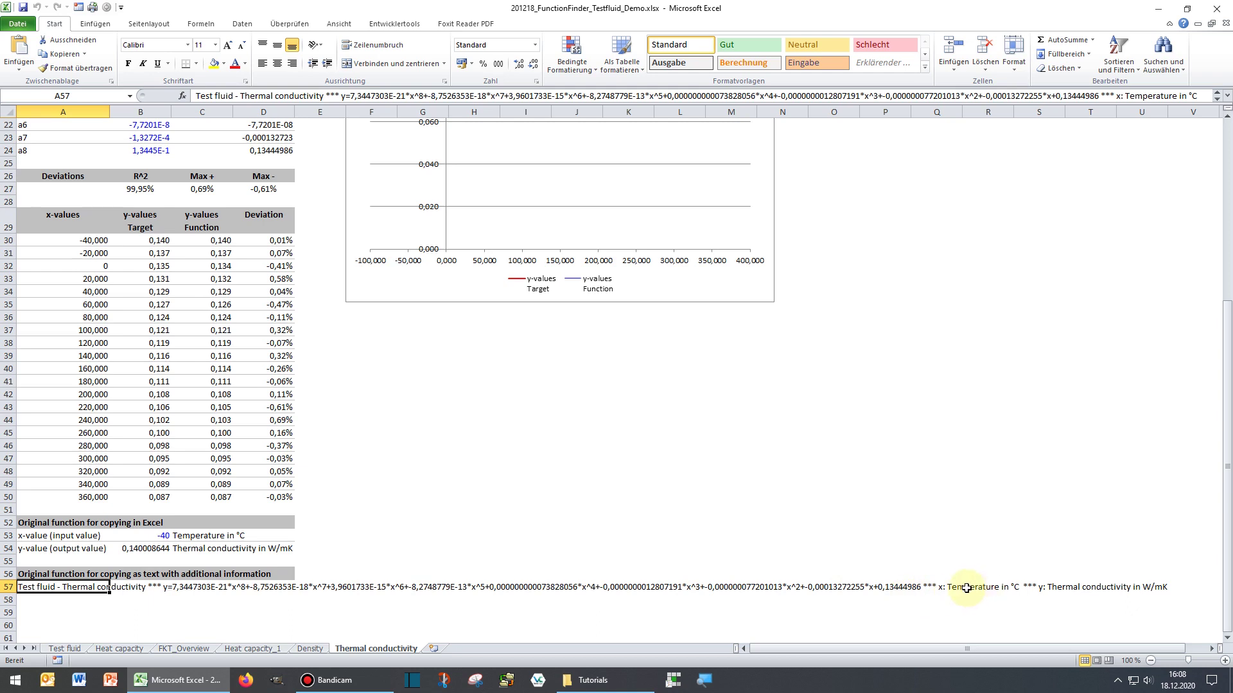
{"action": "left_click", "coordinate": [147, 549]}
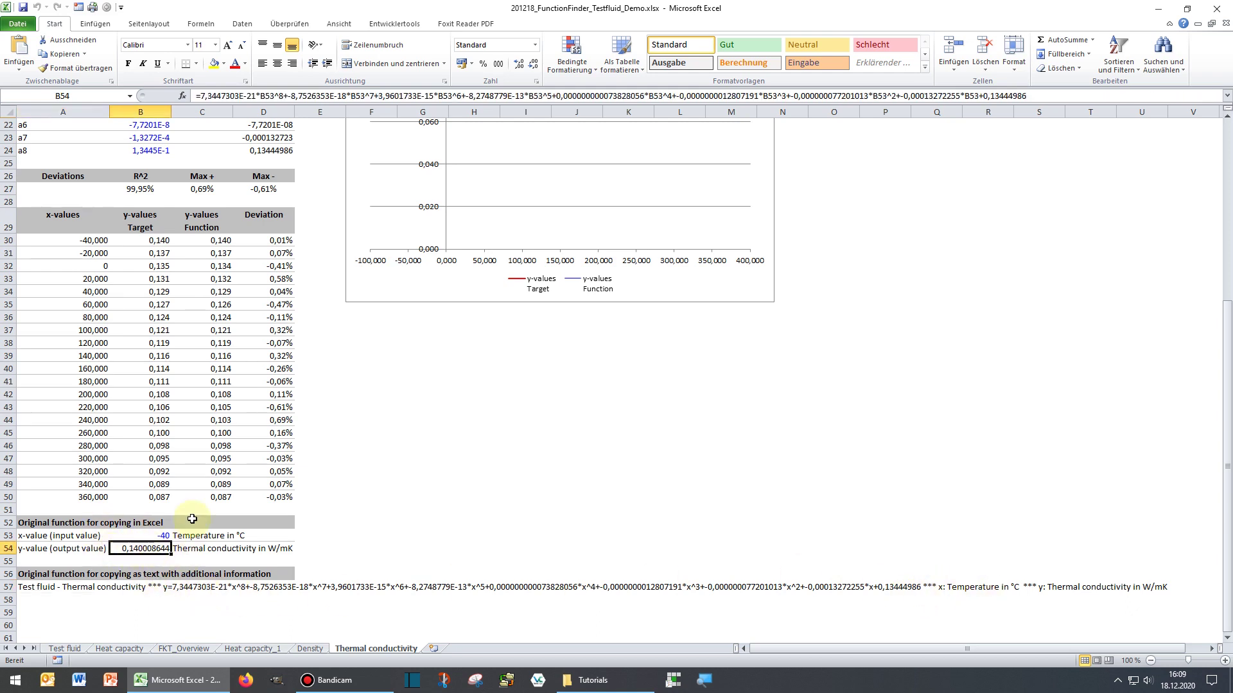
{"action": "scroll", "coordinate": [166, 456], "scroll_direction": "up", "scroll_amount": 6}
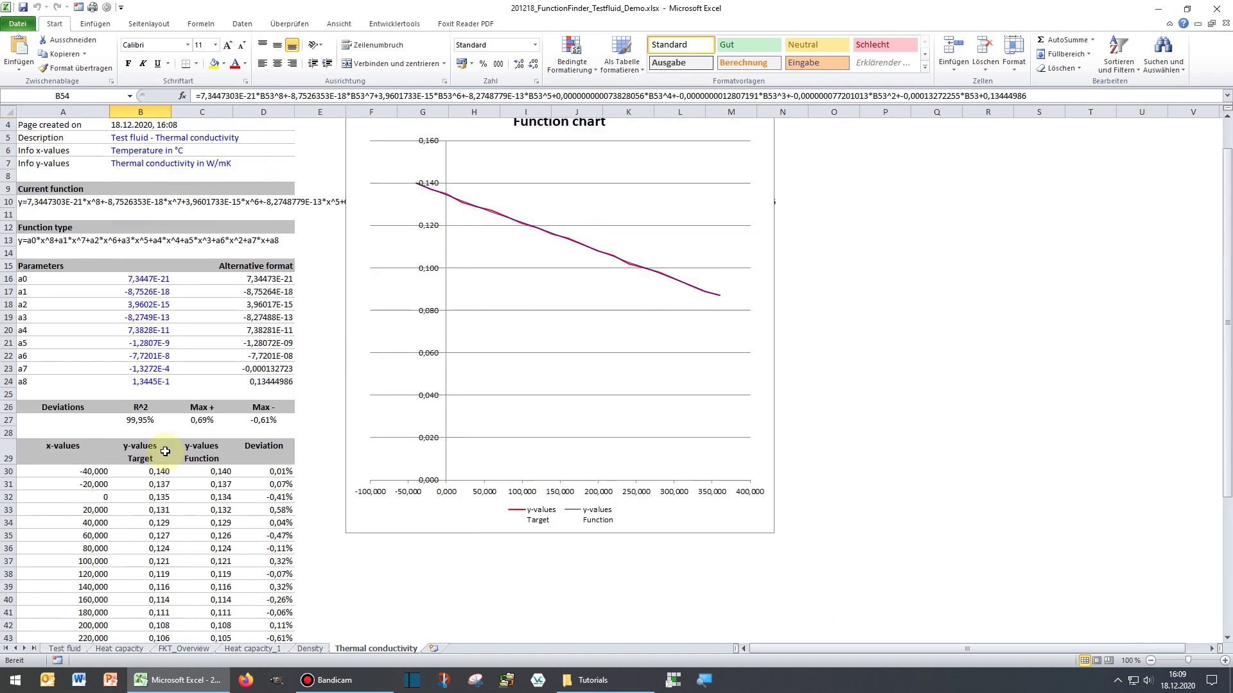
{"action": "scroll", "coordinate": [165, 451], "scroll_direction": "up", "scroll_amount": 1}
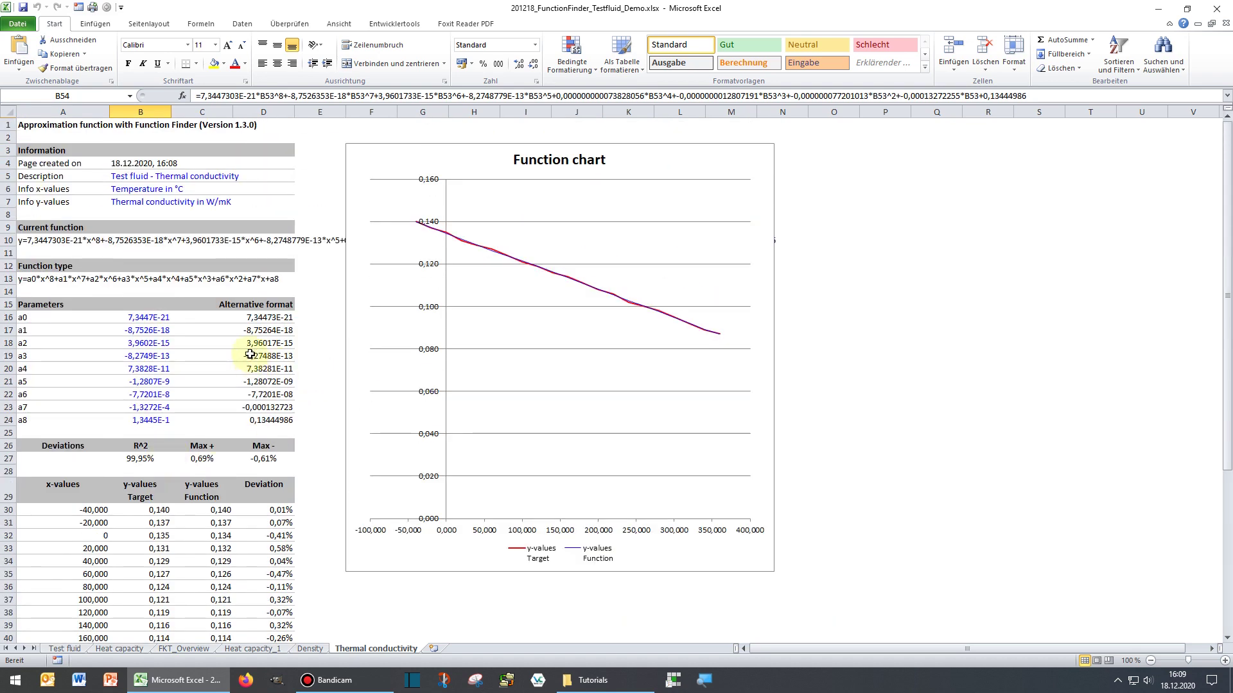
{"action": "mouse_move", "coordinate": [414, 230]}
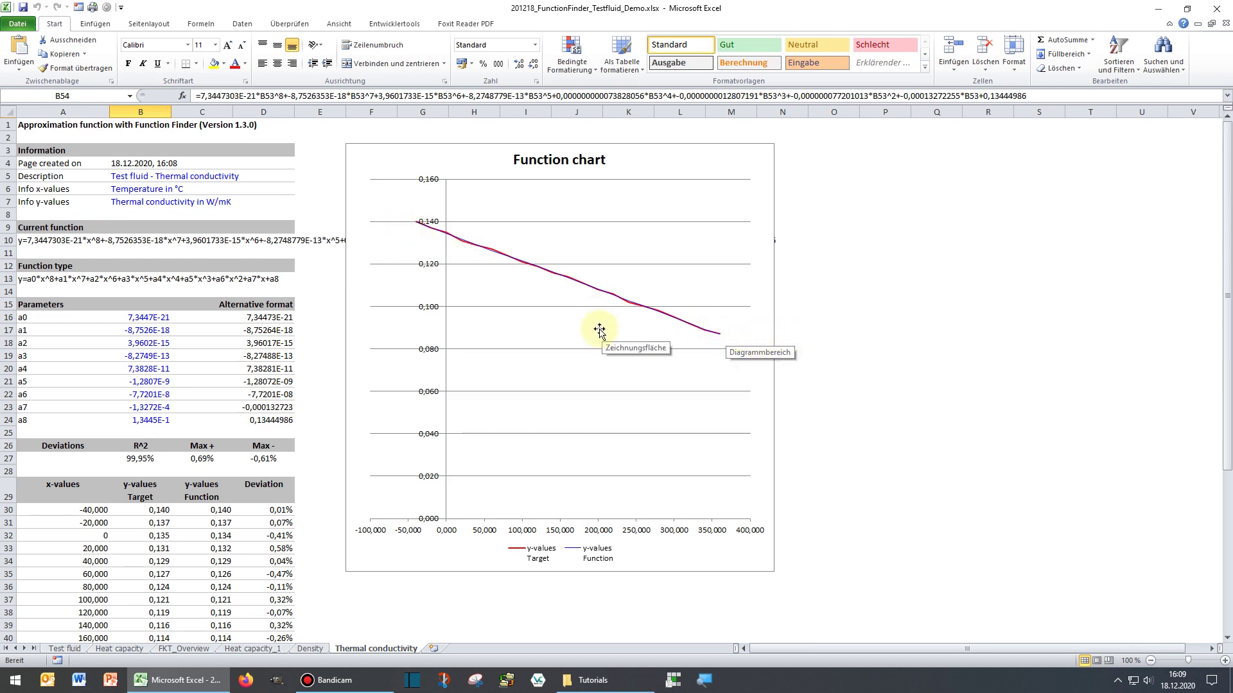
Create another thermal conductivity diagram sheet with left and right forecasts enabled, each with 5 steps of 10
{"action": "key", "text": "ctrl+shift+f"}
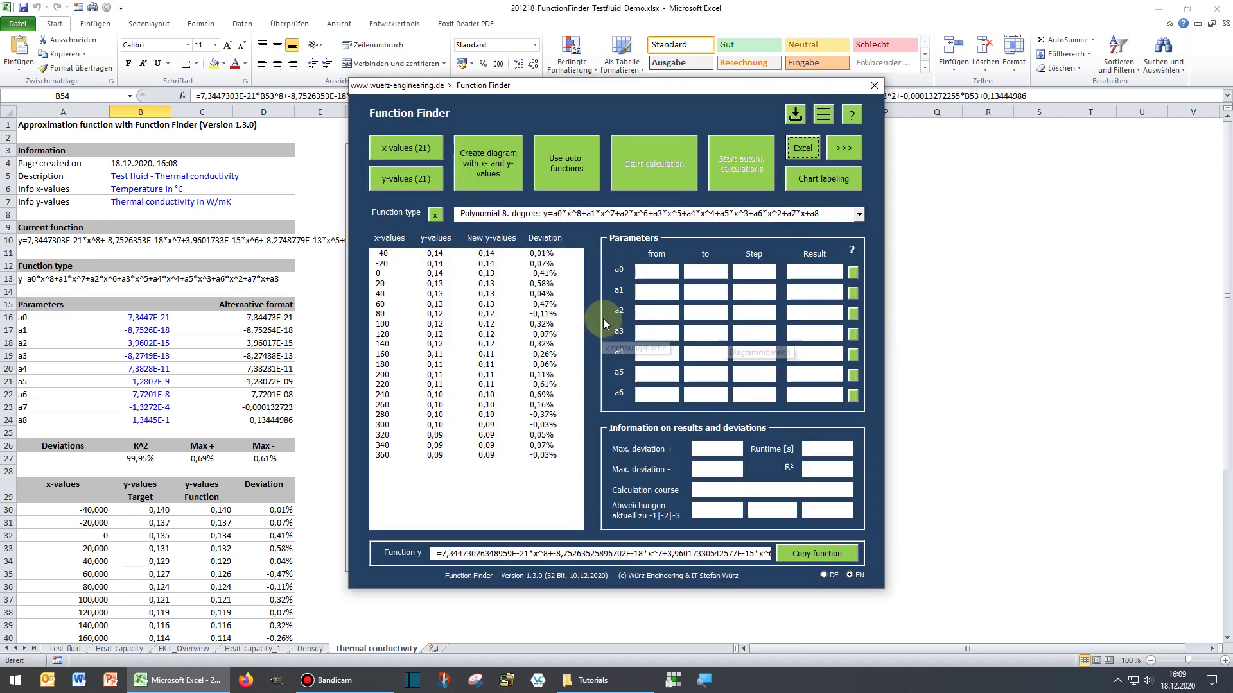
{"action": "left_click", "coordinate": [843, 152]}
{"action": "left_click", "coordinate": [902, 174]}
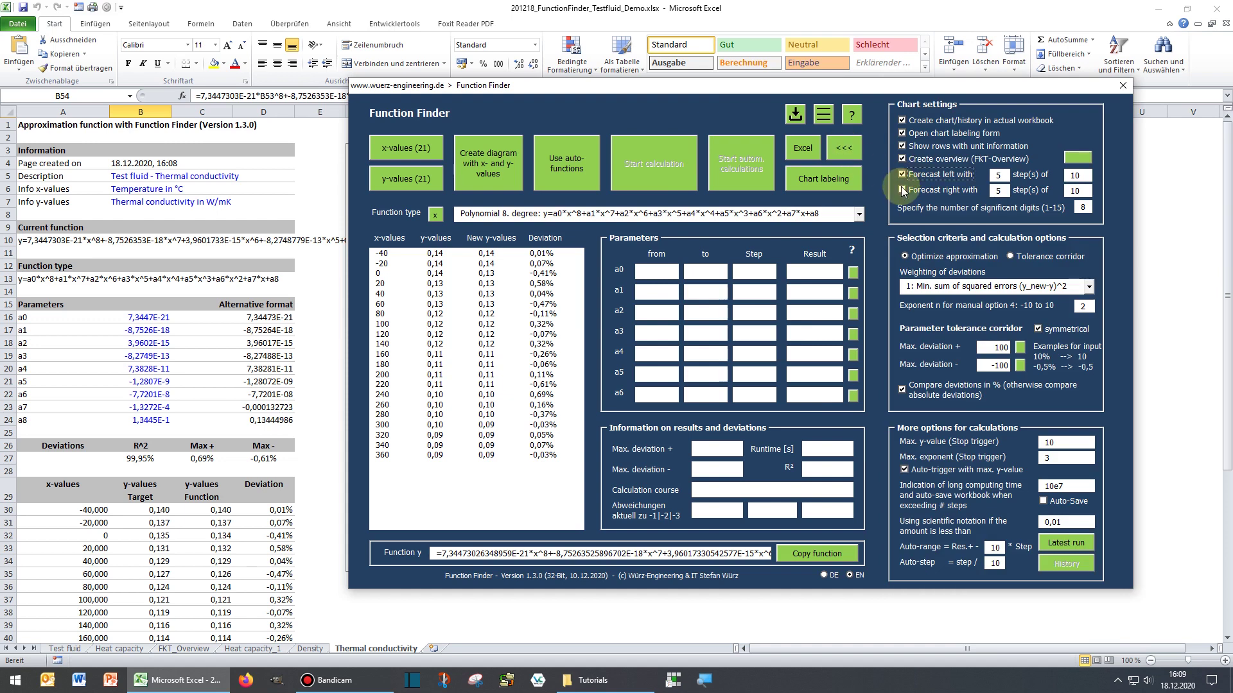
{"action": "left_click", "coordinate": [902, 190]}
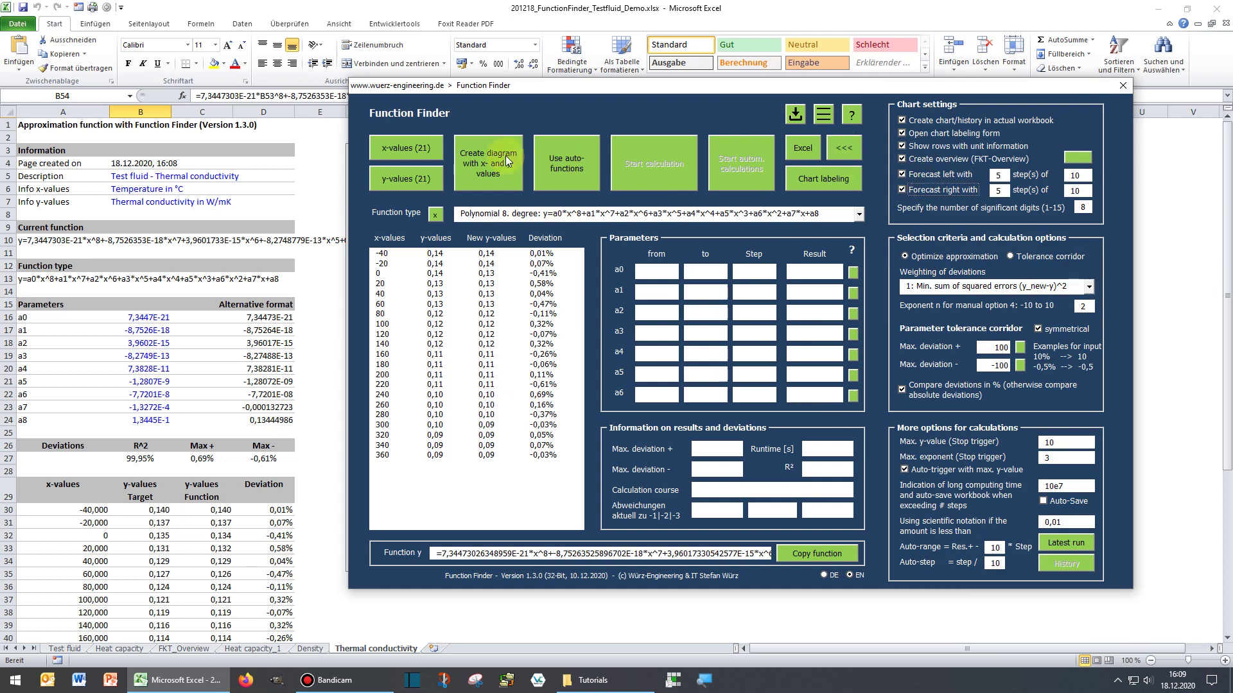
{"action": "left_click", "coordinate": [489, 160]}
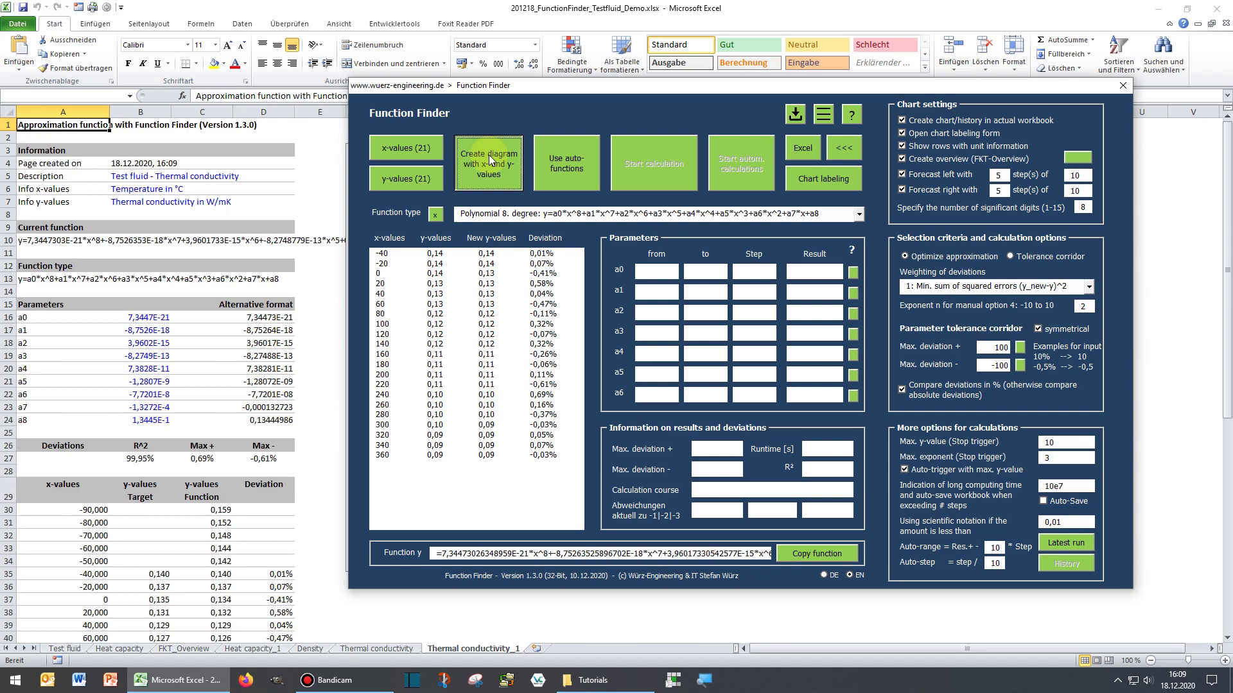
{"action": "left_click", "coordinate": [800, 149]}
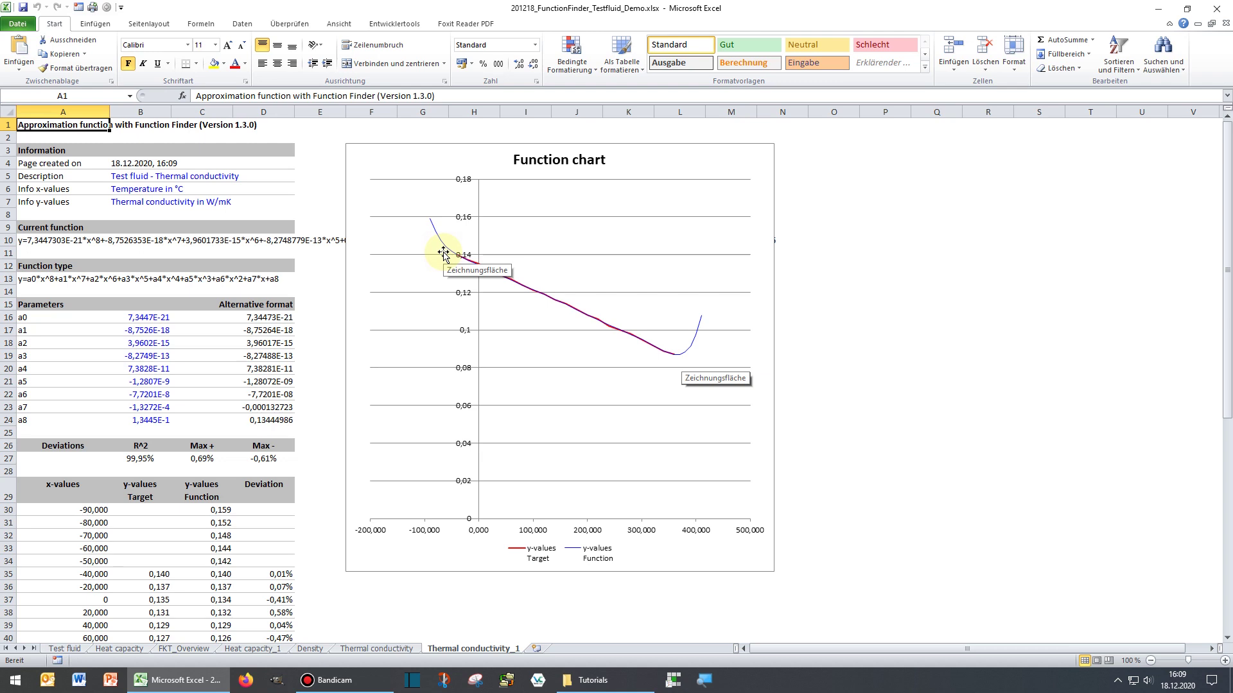
Compare the forecast chart with the Thermal conductivity sheet and delete the Thermal conductivity_1 sheet
{"action": "left_click", "coordinate": [387, 649]}
{"action": "left_click", "coordinate": [462, 650]}
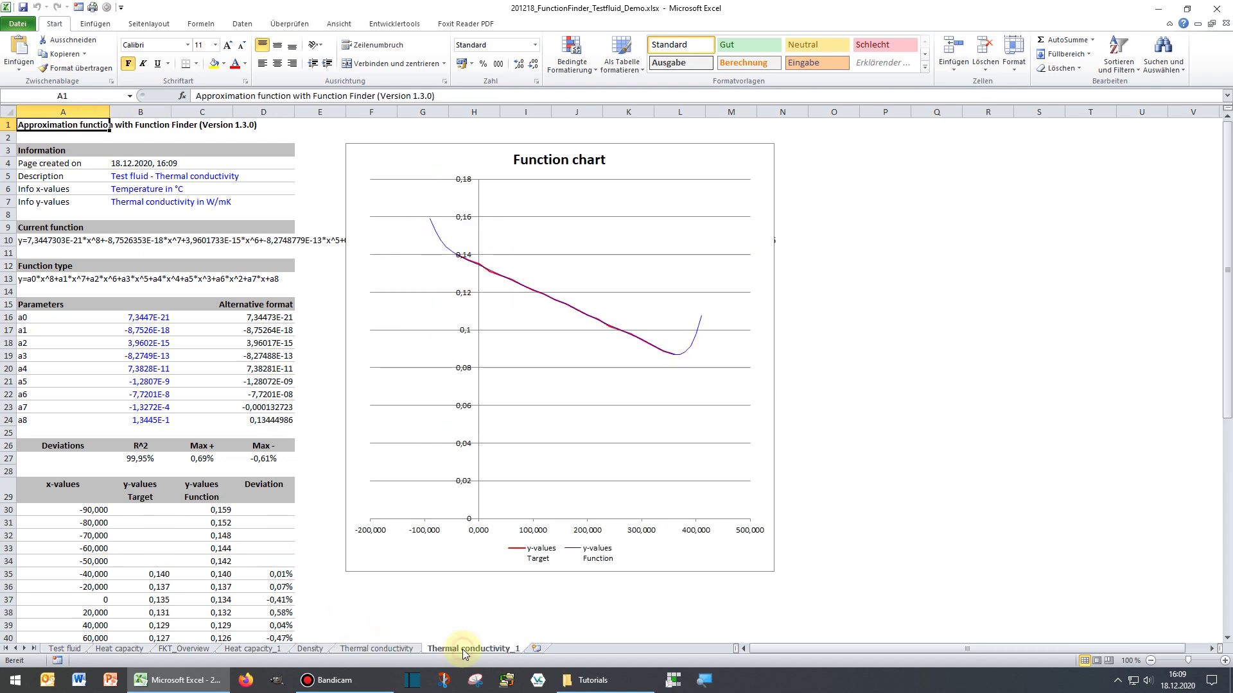
{"action": "right_click", "coordinate": [462, 649]}
{"action": "left_click", "coordinate": [499, 523]}
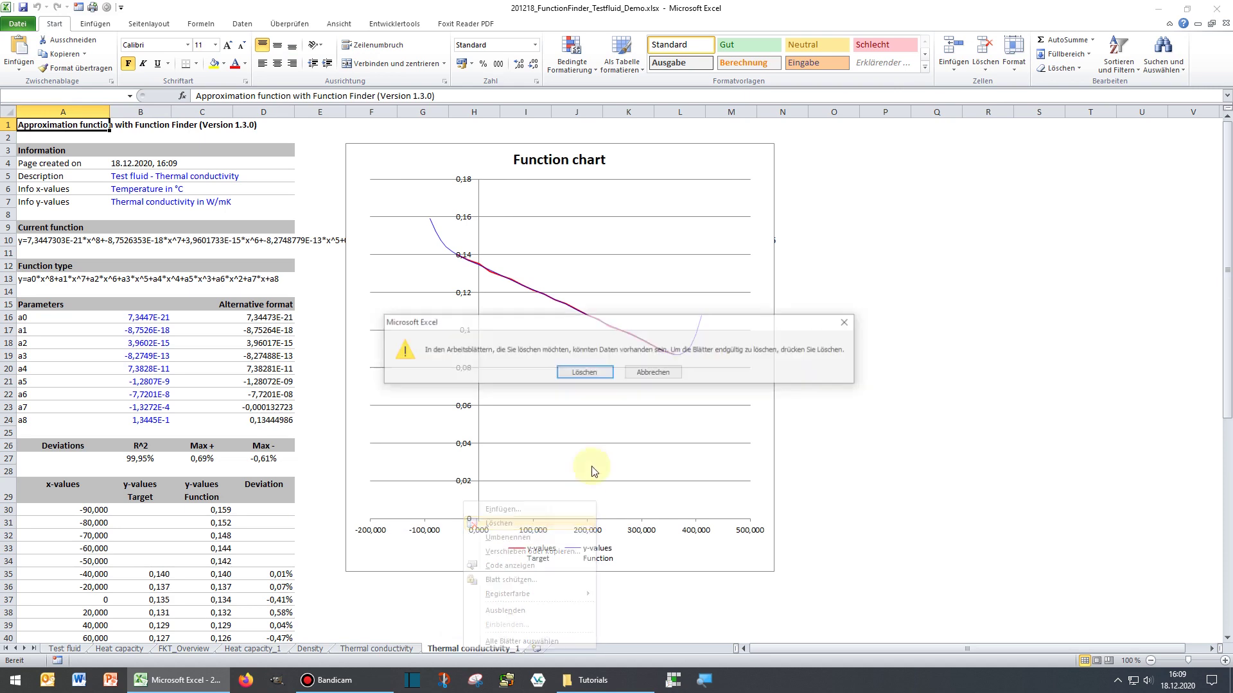
{"action": "left_click", "coordinate": [585, 373]}
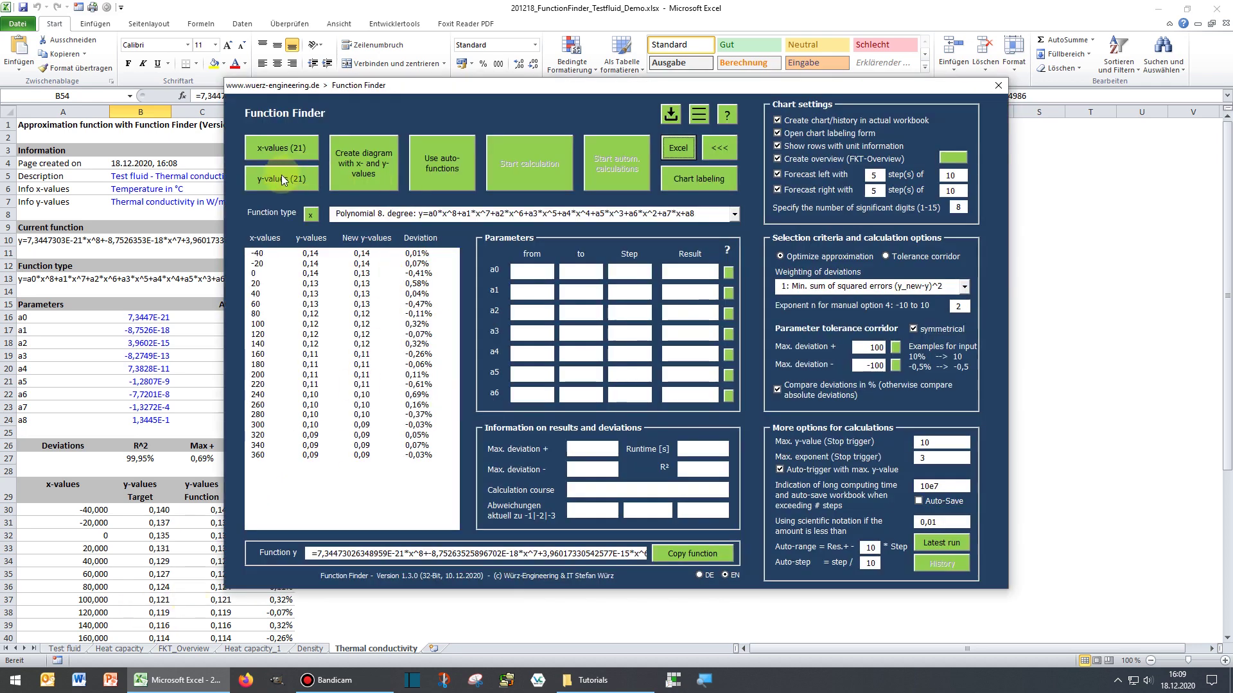
Read in the kin. Viscosity y-values starting at E5 of the Test fluid sheet and calculate the auto-functions for them
{"action": "left_click", "coordinate": [268, 180]}
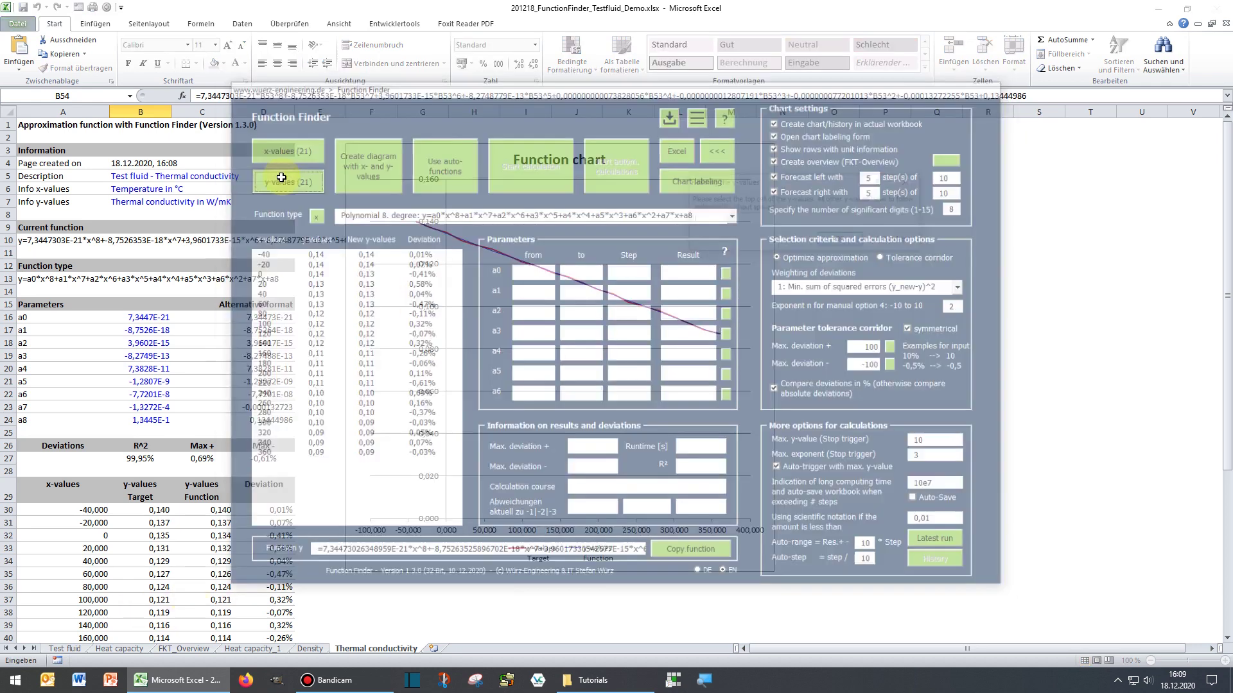
{"action": "left_click", "coordinate": [64, 648]}
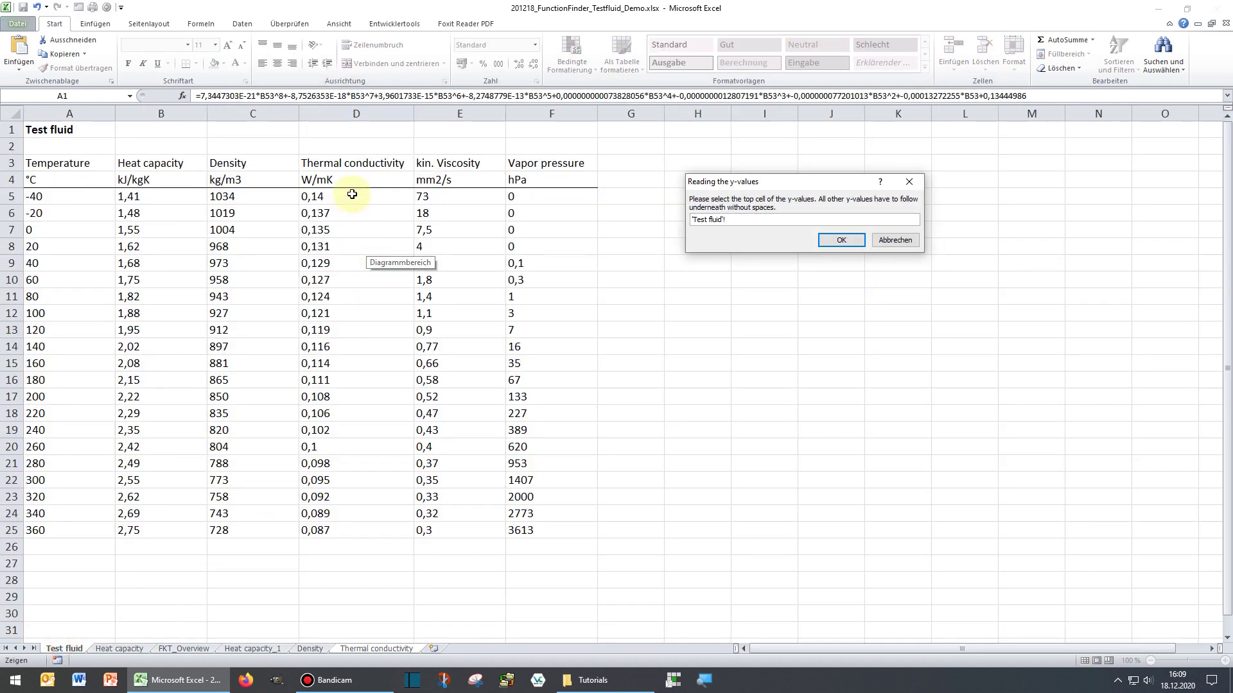
{"action": "left_click", "coordinate": [455, 199]}
{"action": "key", "text": "Return"}
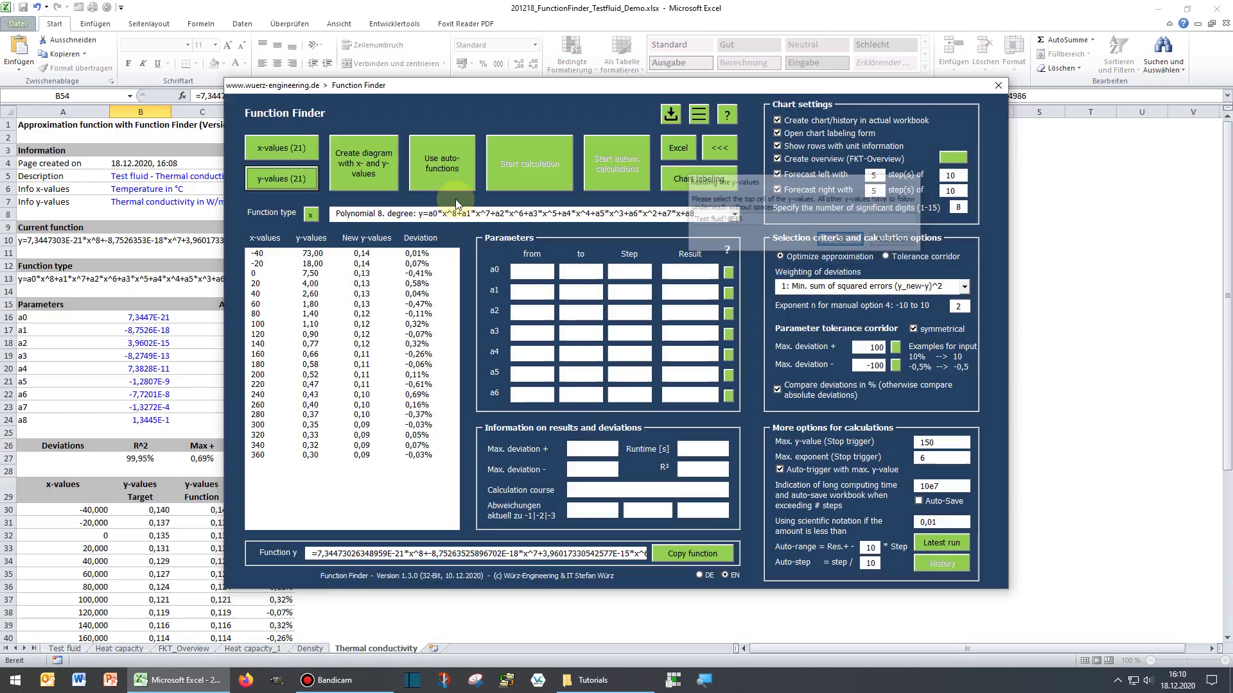
{"action": "left_click", "coordinate": [443, 168]}
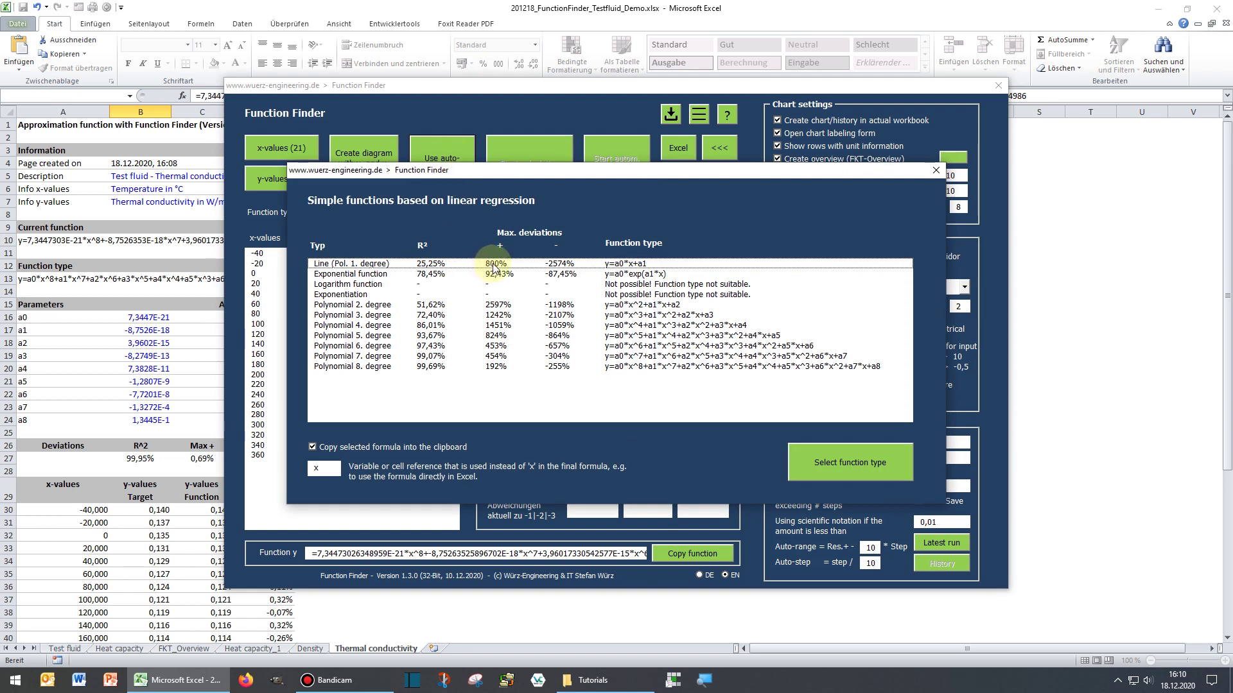
Compare the maximum deviations of the viscosity auto-functions and select the Polynomial 8. degree function type
{"action": "left_click_drag", "start_coordinate": [492, 264], "coordinate": [498, 303]}
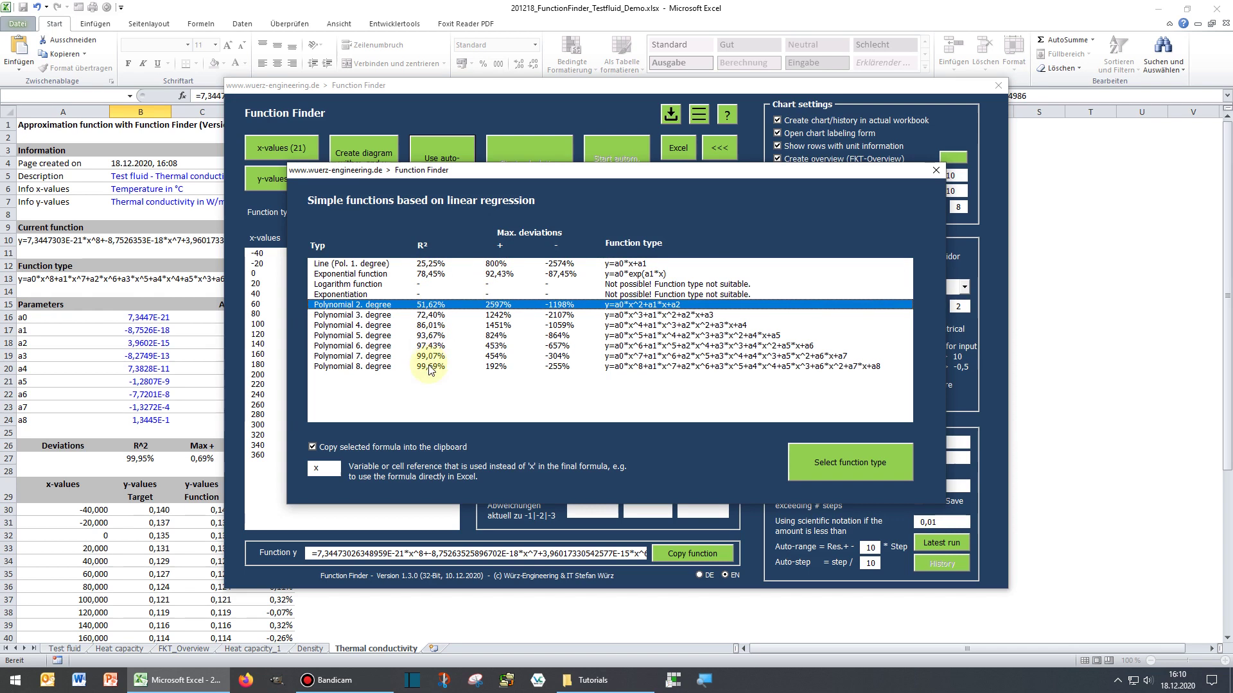
{"action": "left_click", "coordinate": [486, 366]}
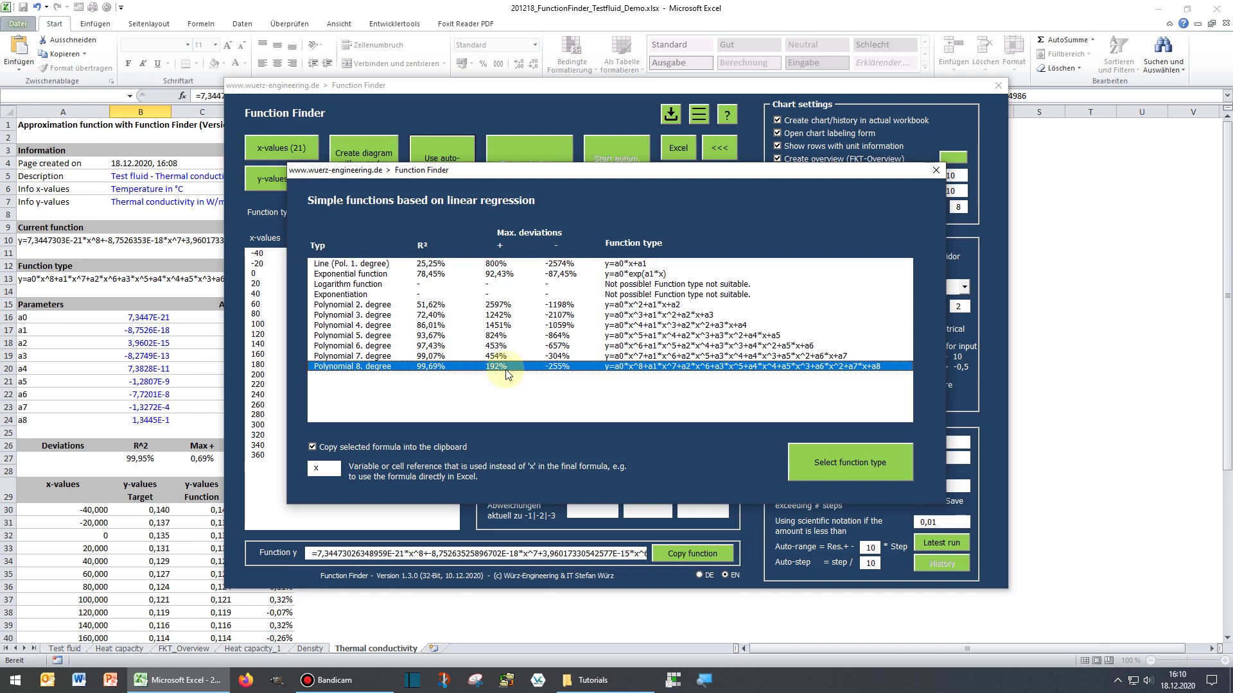
{"action": "left_click", "coordinate": [856, 462]}
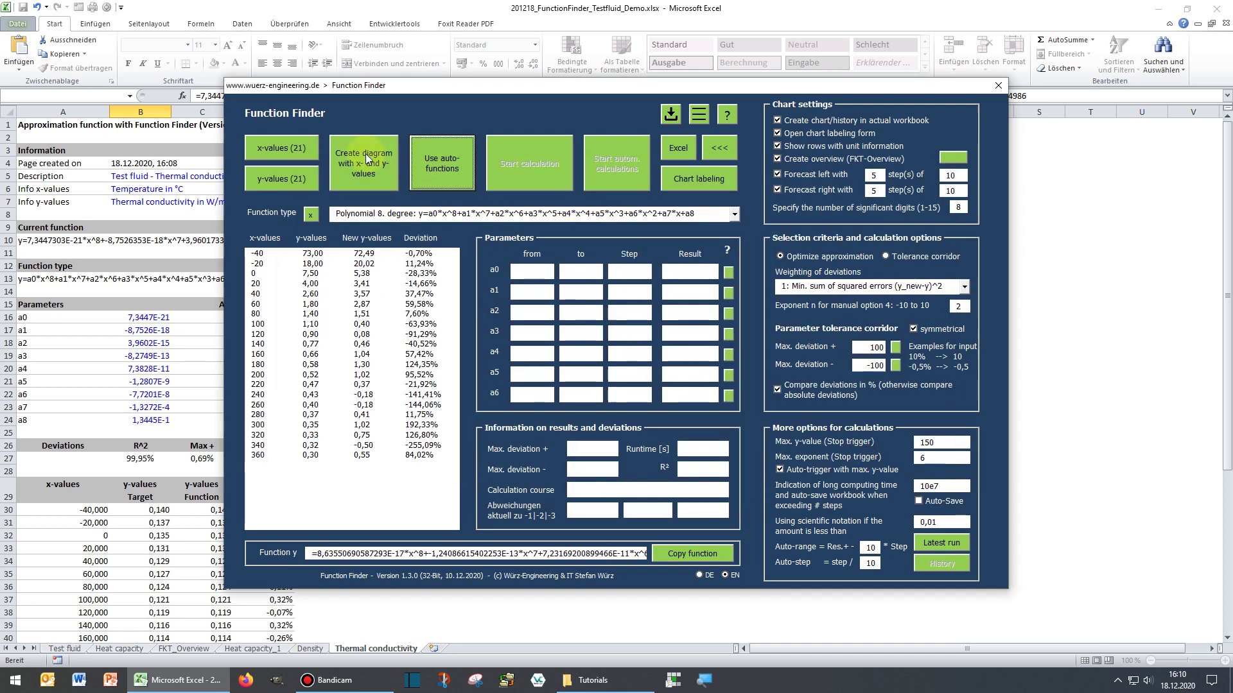
Create the kin. Viscosity diagram sheet with both forecasts disabled, and delete the rows with errors from the overview
{"action": "left_click", "coordinate": [777, 174]}
{"action": "left_click", "coordinate": [778, 190]}
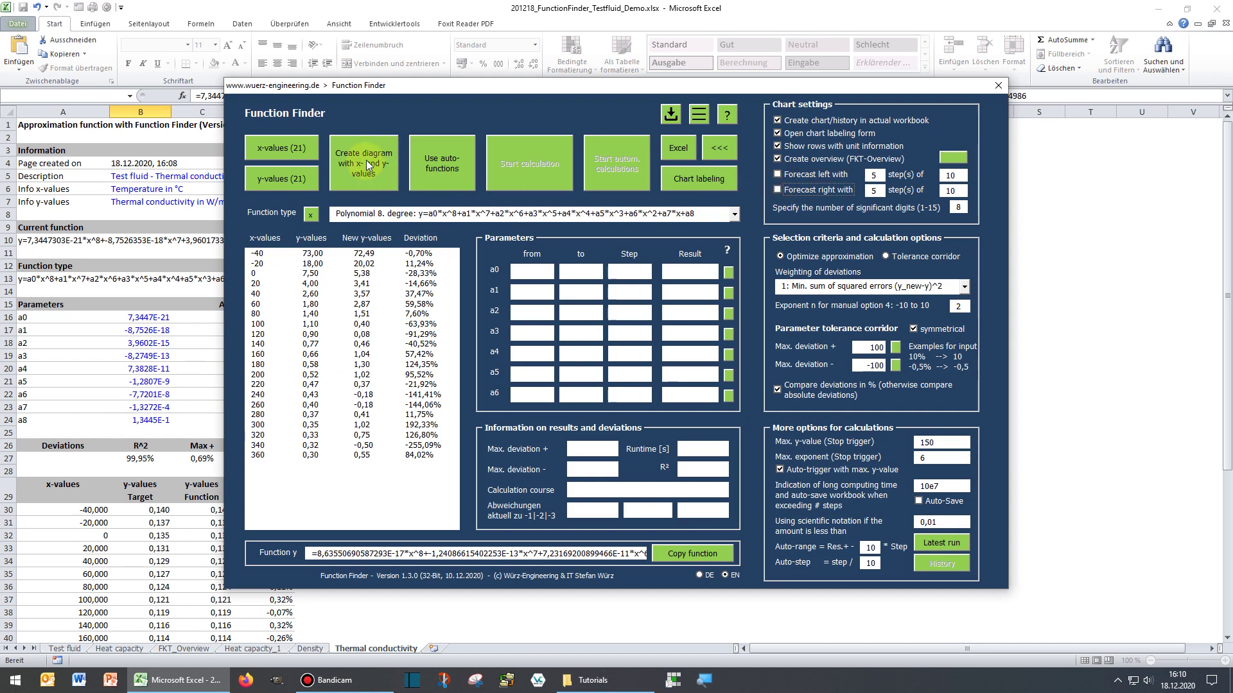
{"action": "left_click", "coordinate": [734, 171]}
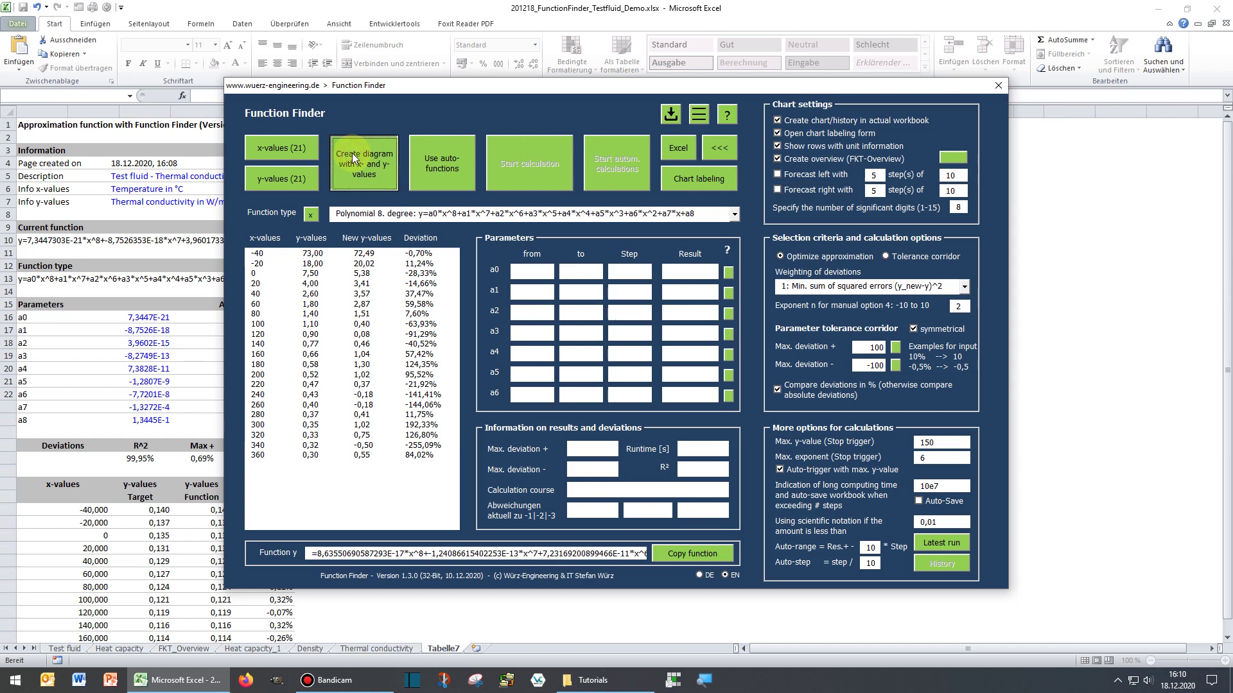
{"action": "left_click", "coordinate": [699, 488]}
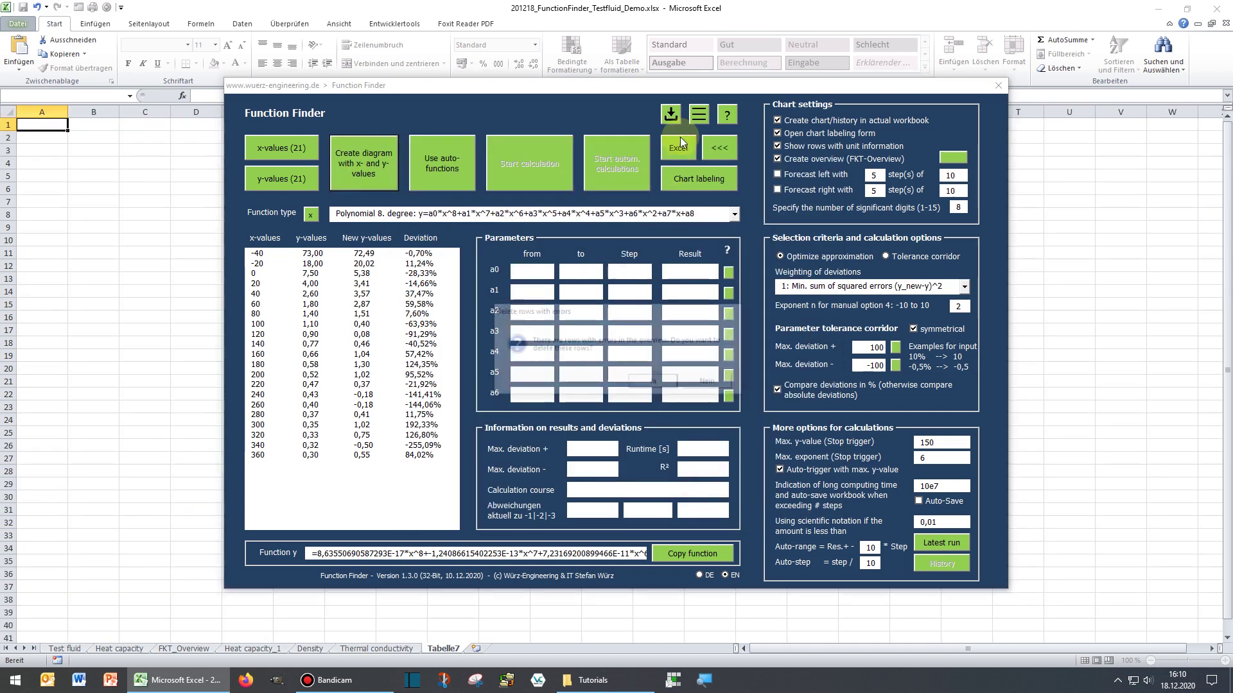
{"action": "left_click", "coordinate": [655, 383]}
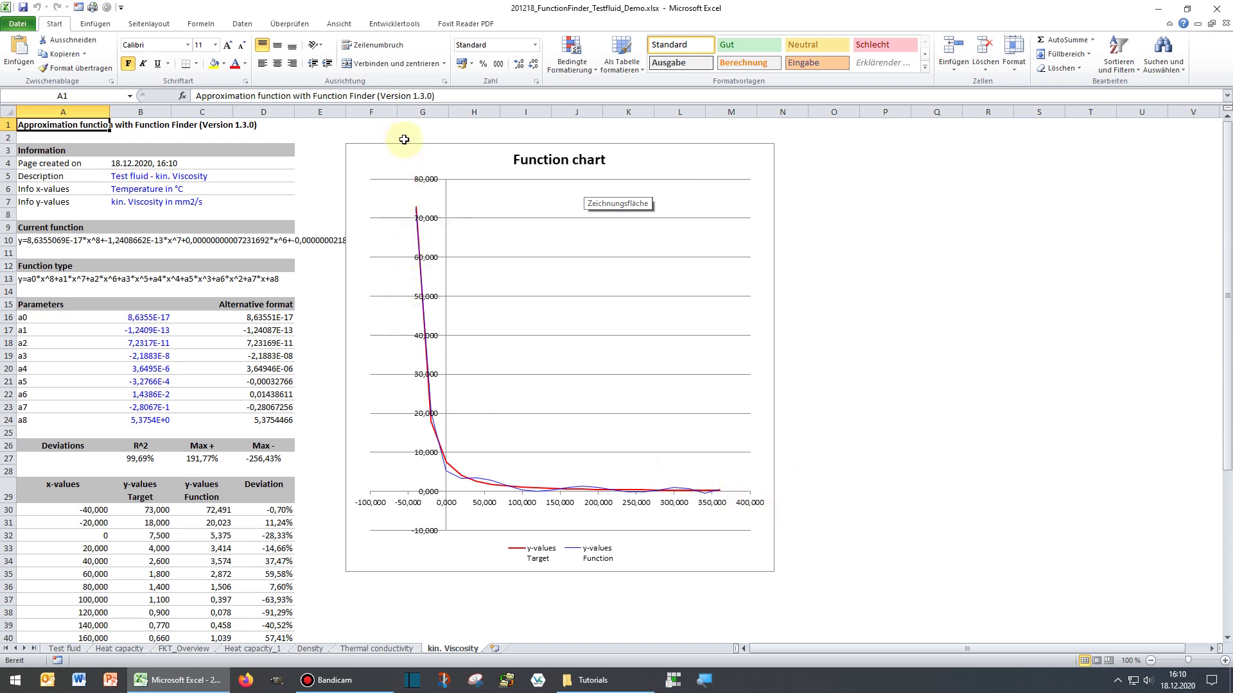
Change the viscosity function type to 410: y=exp(a0+a1/(a2+x)) and run the calculation with its preset parameter ranges
{"action": "left_click", "coordinate": [375, 180]}
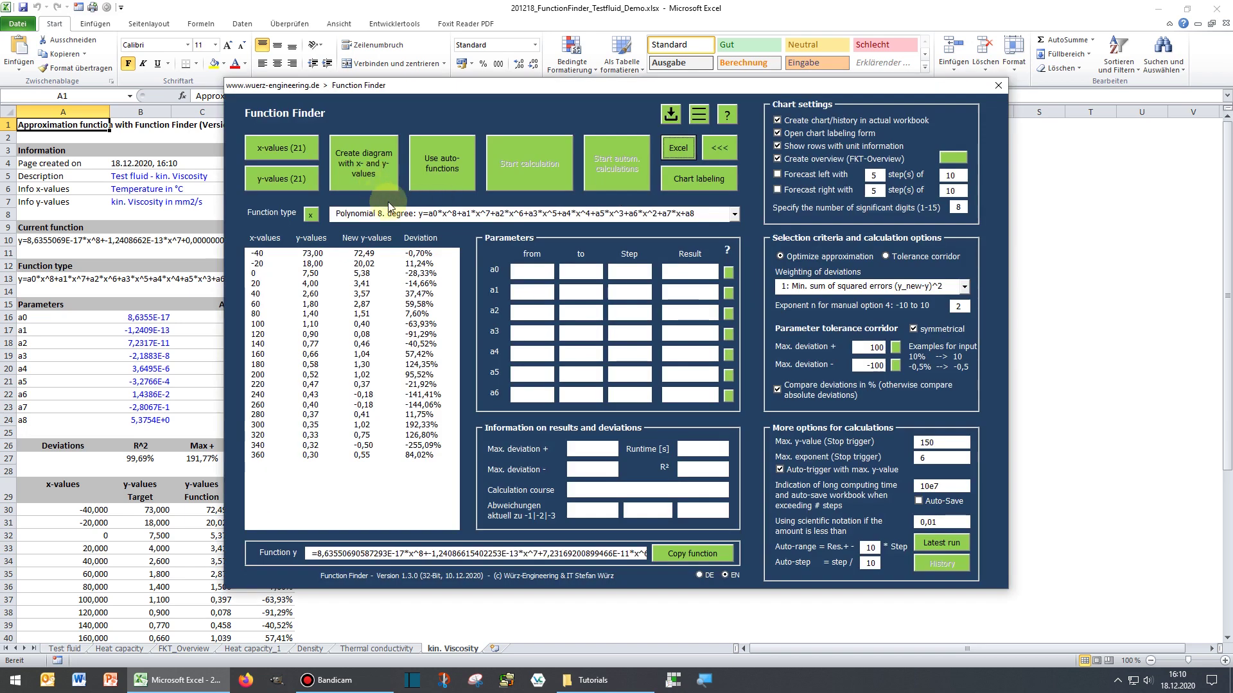
{"action": "left_click", "coordinate": [734, 214]}
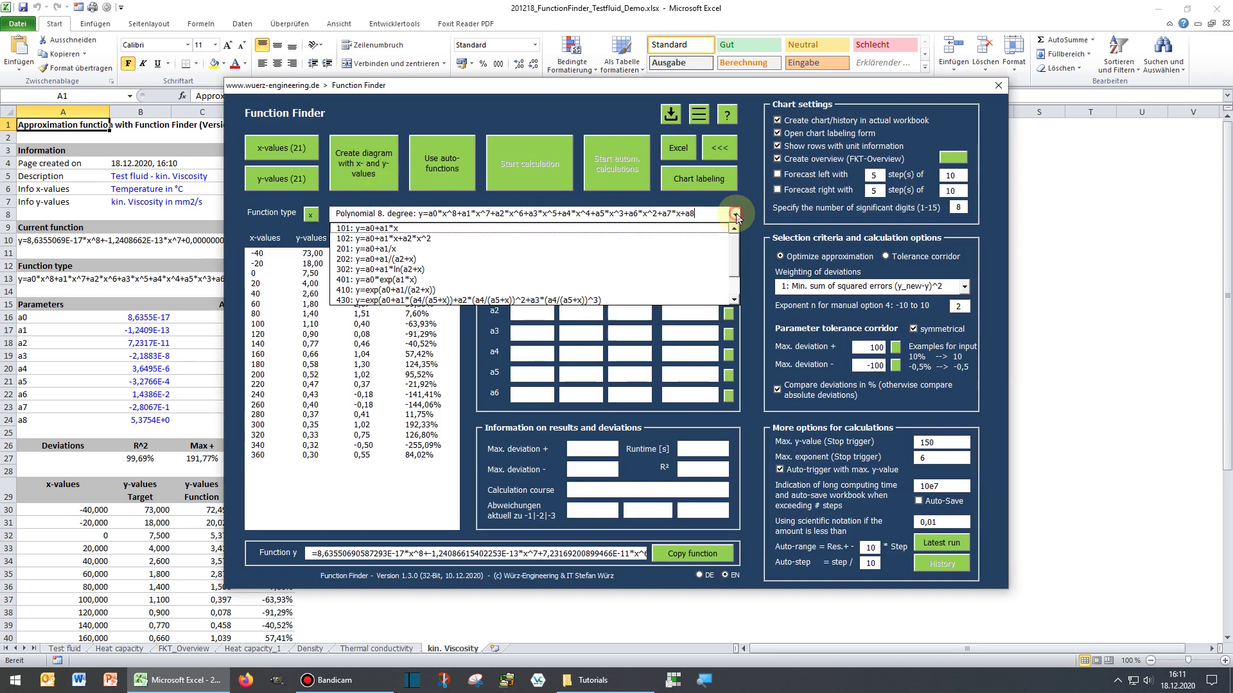
{"action": "left_click", "coordinate": [388, 291]}
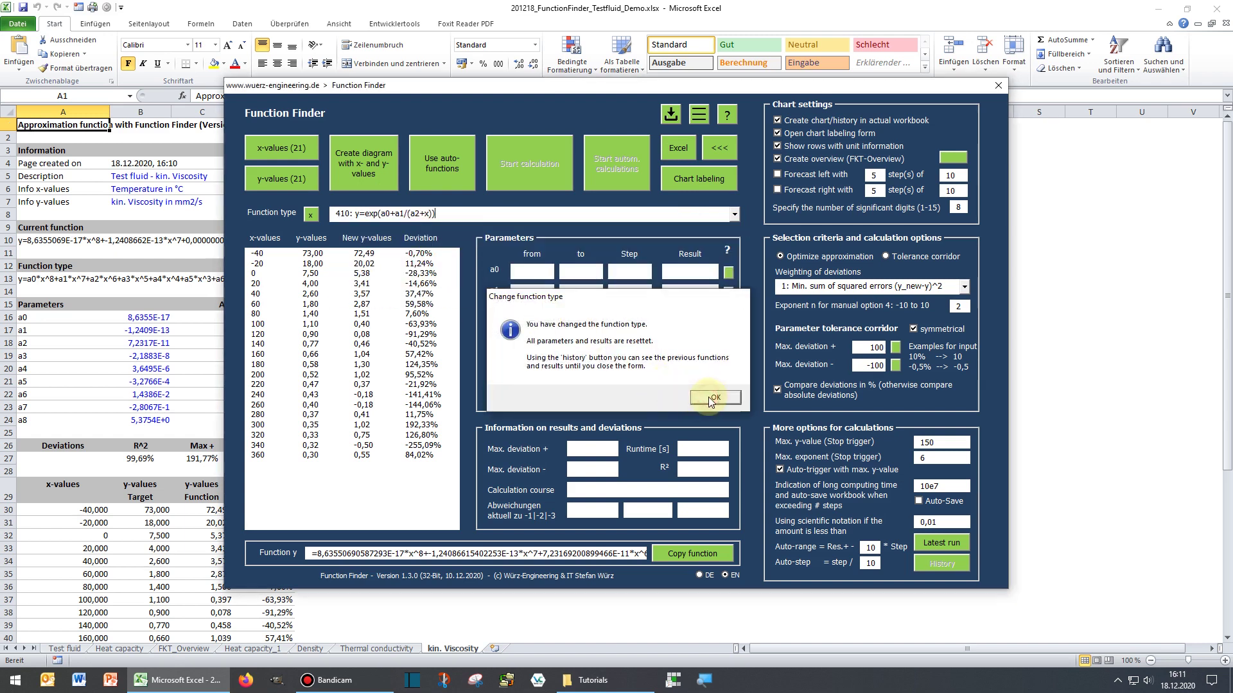
{"action": "left_click", "coordinate": [711, 398]}
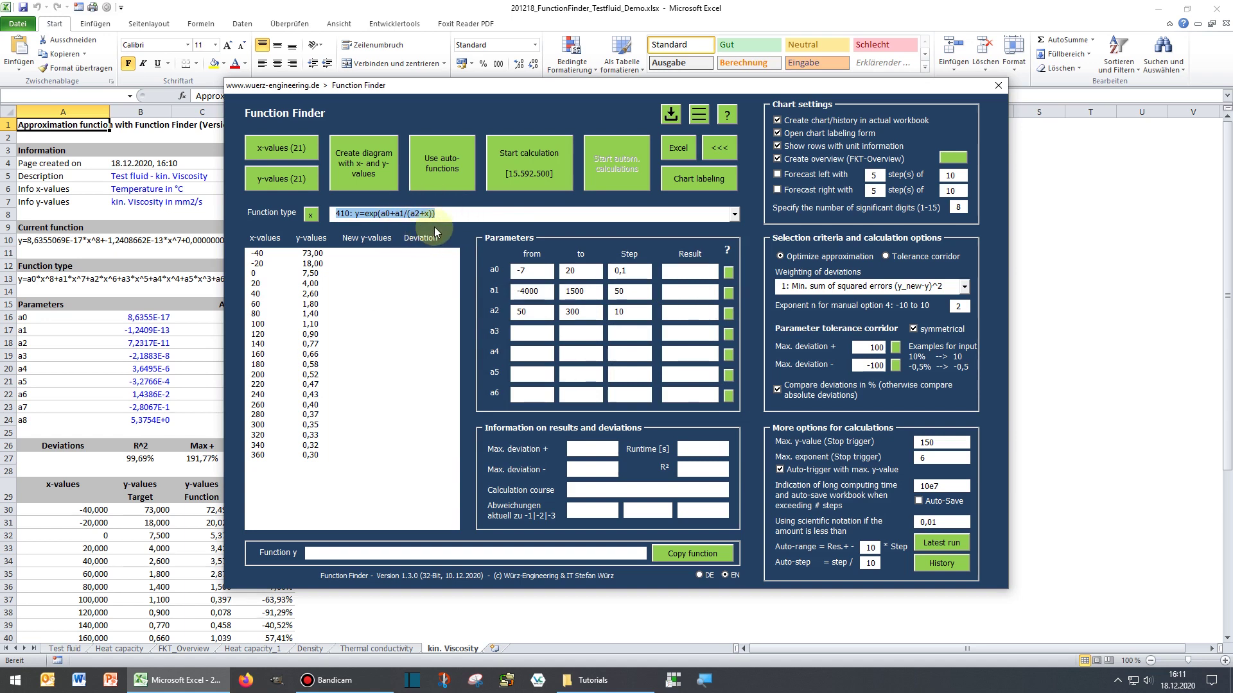
{"action": "left_click", "coordinate": [545, 168]}
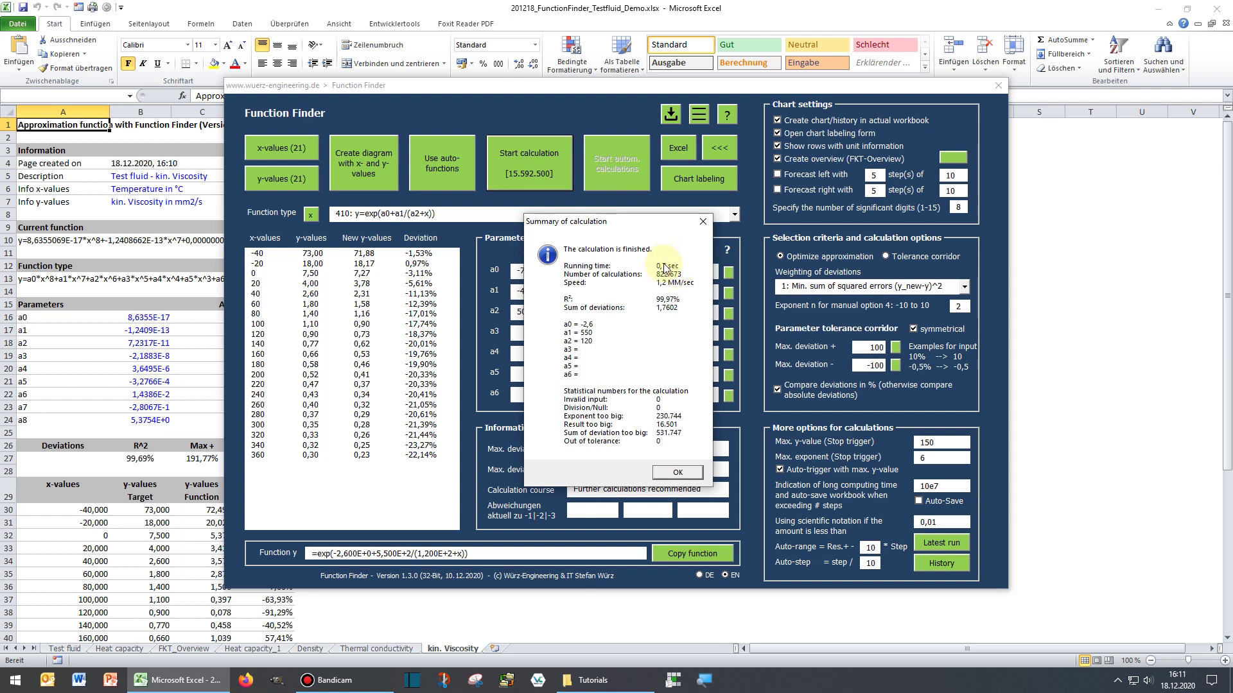
Create a diagram sheet from the type 410 viscosity result and check its deviations across the temperature points
{"action": "left_click", "coordinate": [686, 473]}
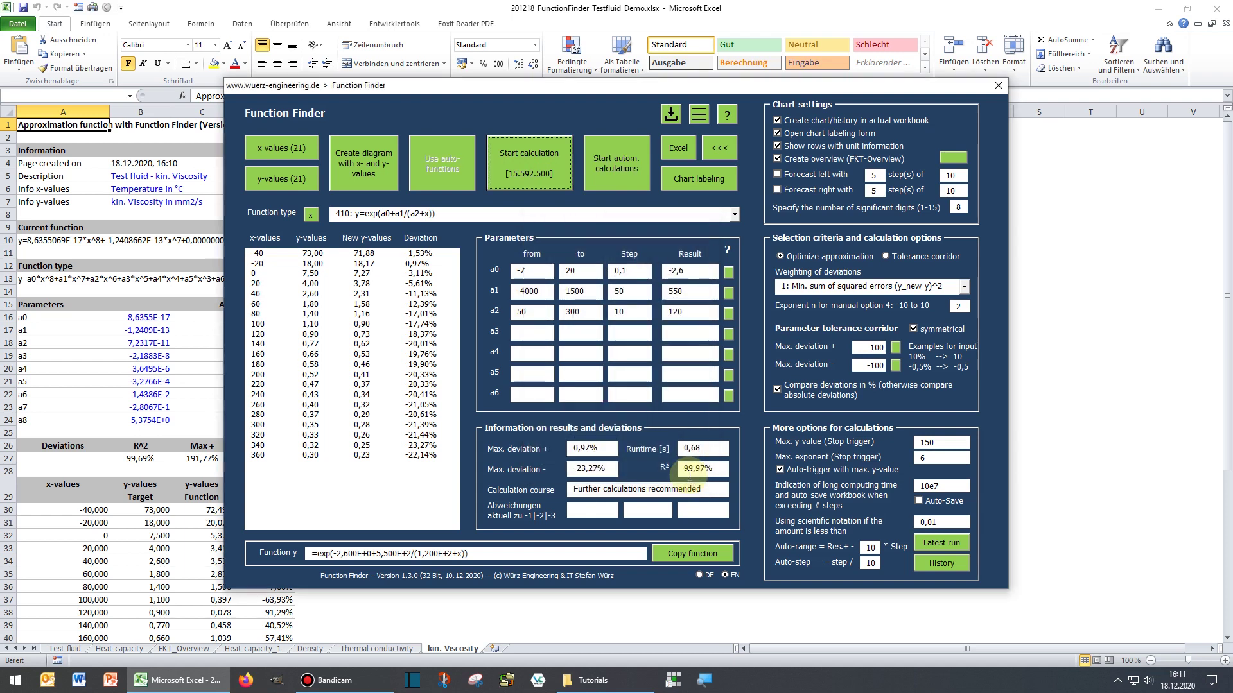
{"action": "left_click", "coordinate": [371, 159]}
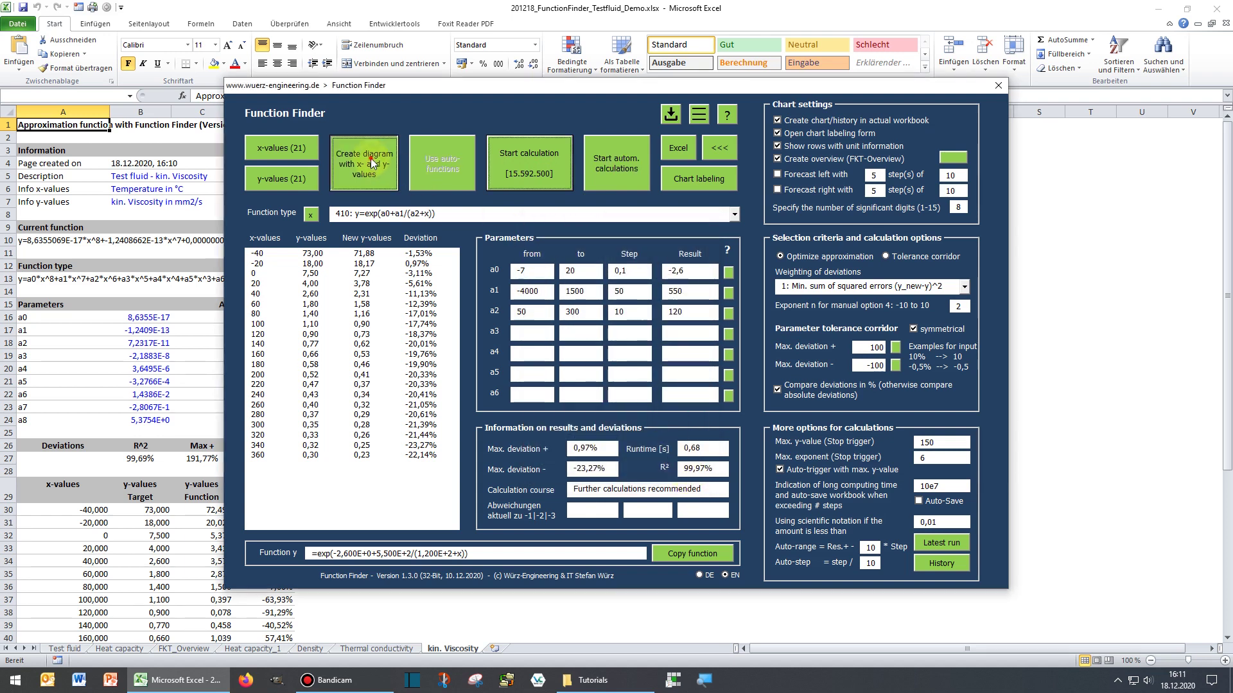
{"action": "left_click_drag", "start_coordinate": [412, 88], "coordinate": [974, 100]}
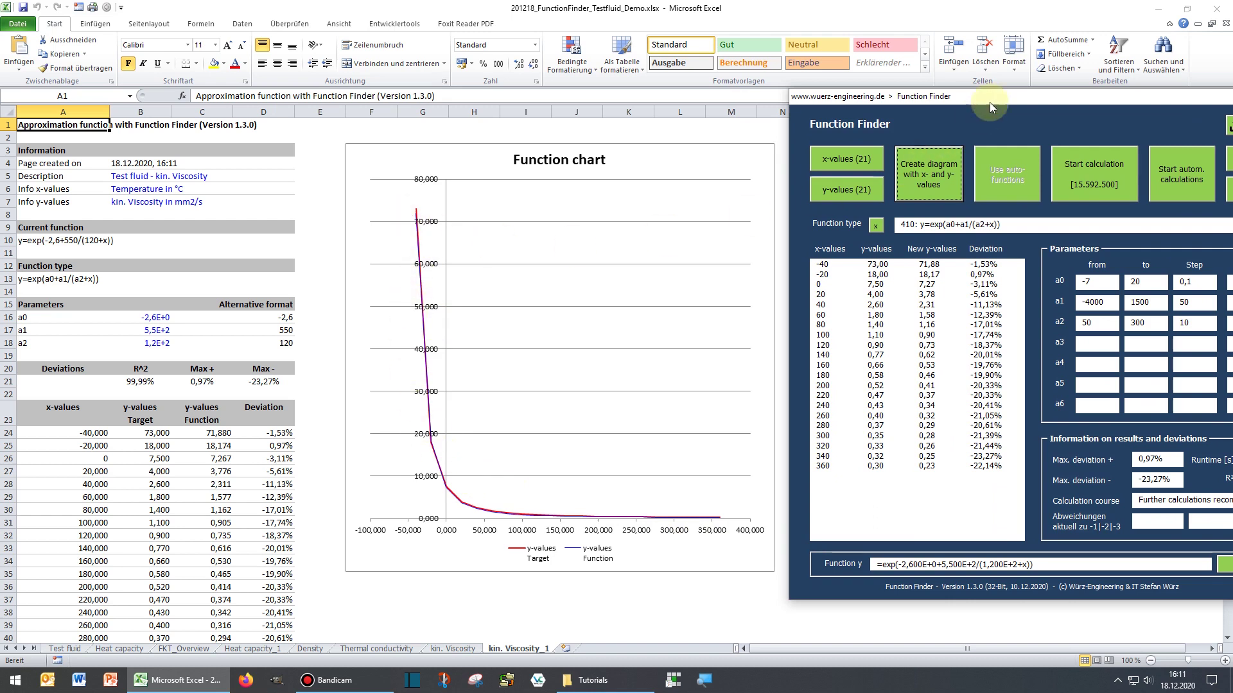
{"action": "left_click_drag", "start_coordinate": [992, 101], "coordinate": [519, 63]}
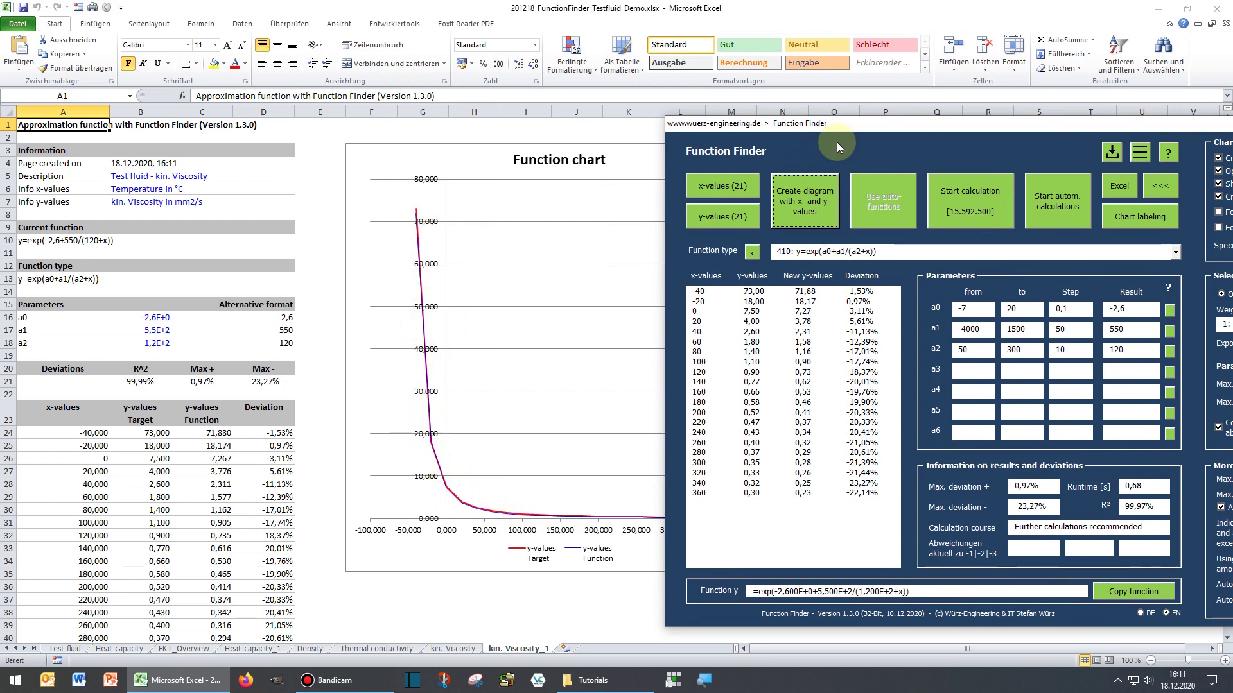
{"action": "left_click_drag", "start_coordinate": [851, 127], "coordinate": [471, 105]}
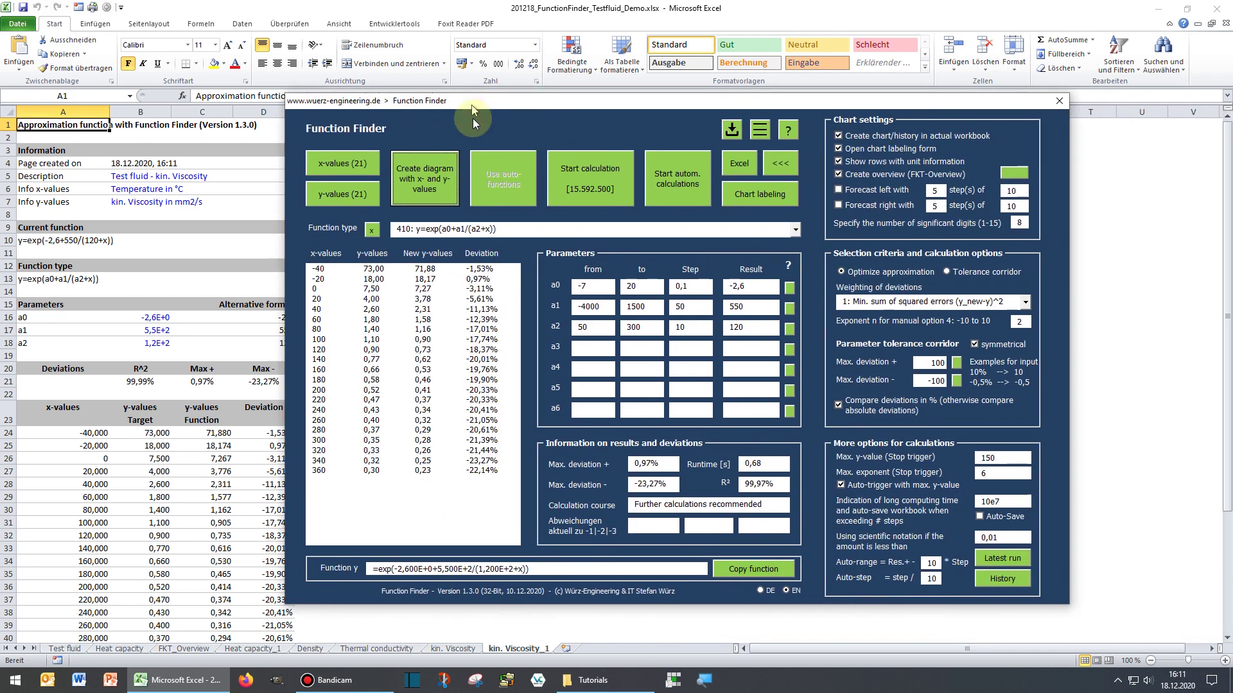
{"action": "left_click_drag", "start_coordinate": [484, 270], "coordinate": [489, 324]}
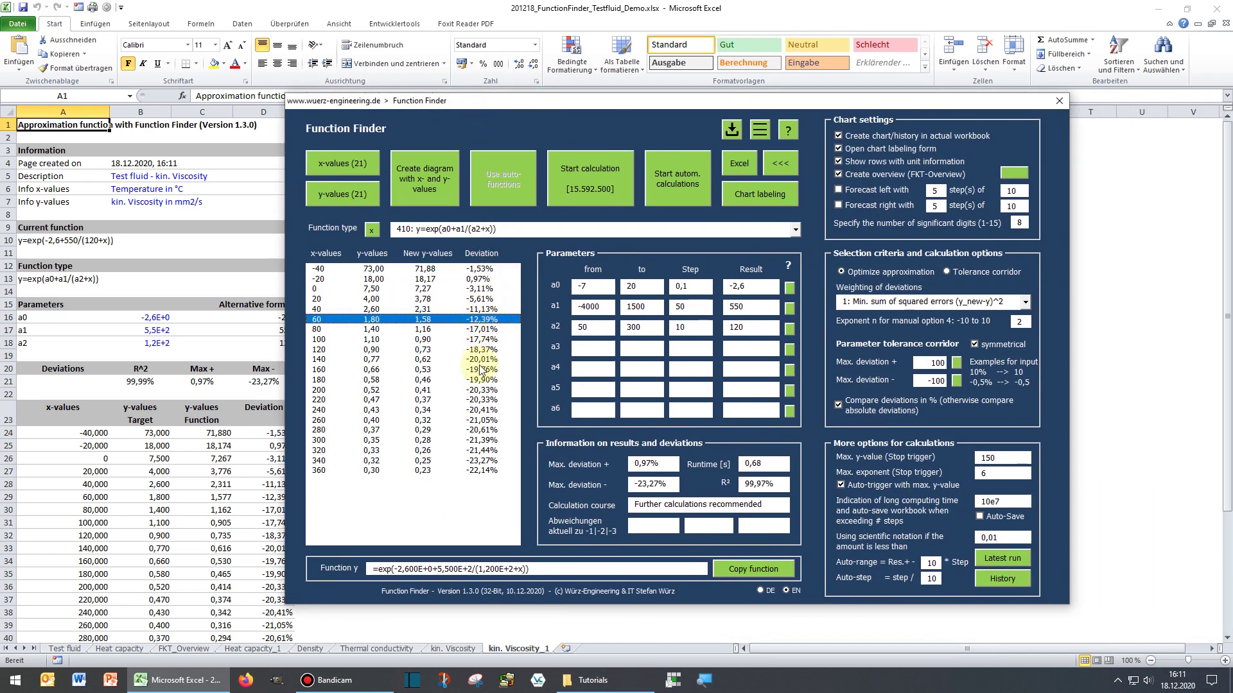
{"action": "left_click", "coordinate": [482, 470]}
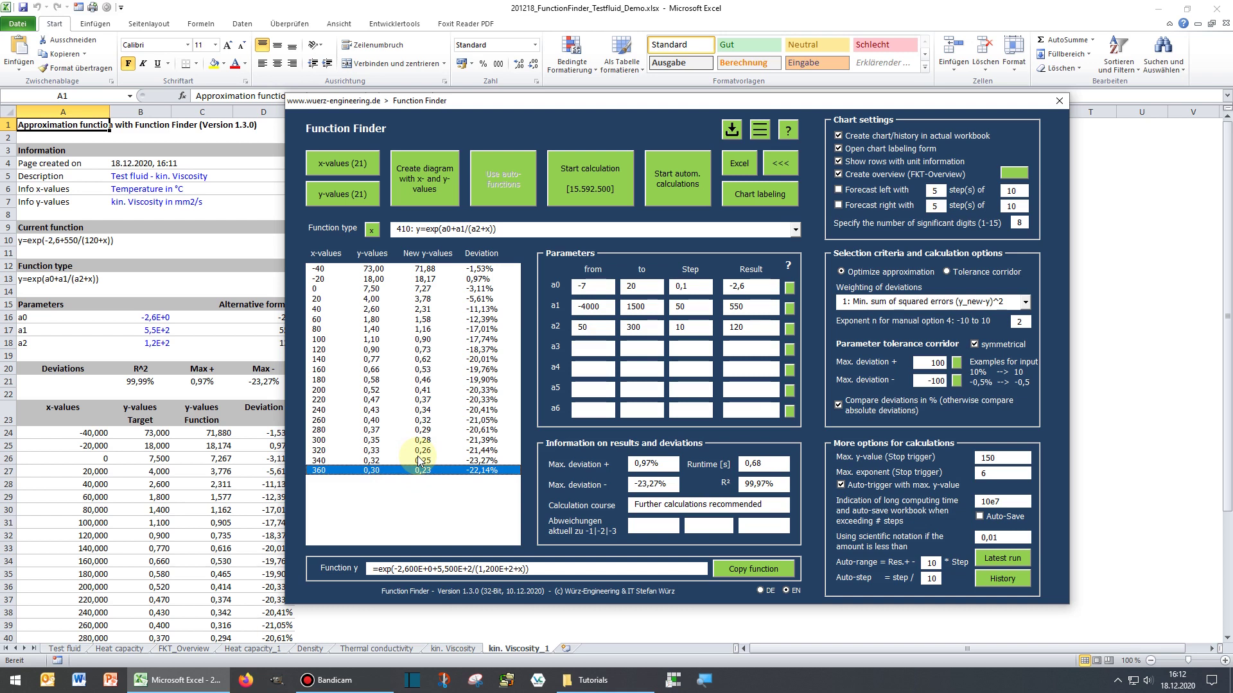
Switch the selection criterion to Tolerance corridor and run the automatic viscosity calculations with 20 maximum runs and the other preset inputs
{"action": "left_click_drag", "start_coordinate": [633, 107], "coordinate": [558, 121]}
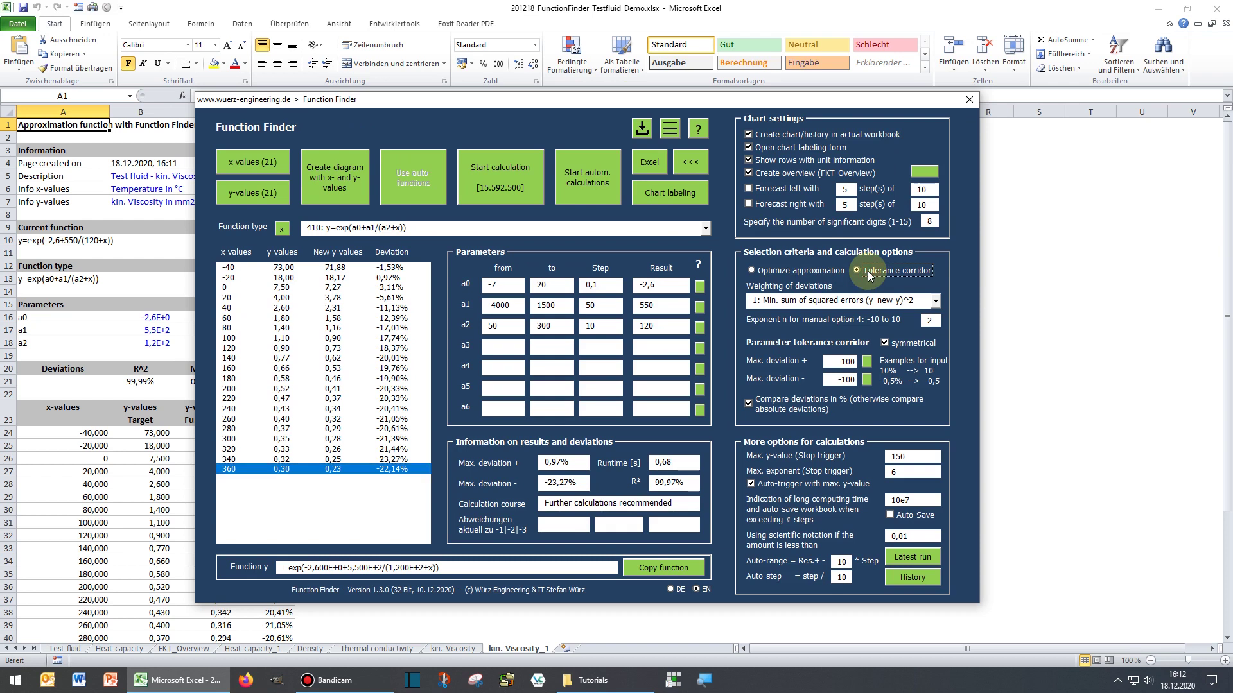
{"action": "left_click", "coordinate": [601, 179]}
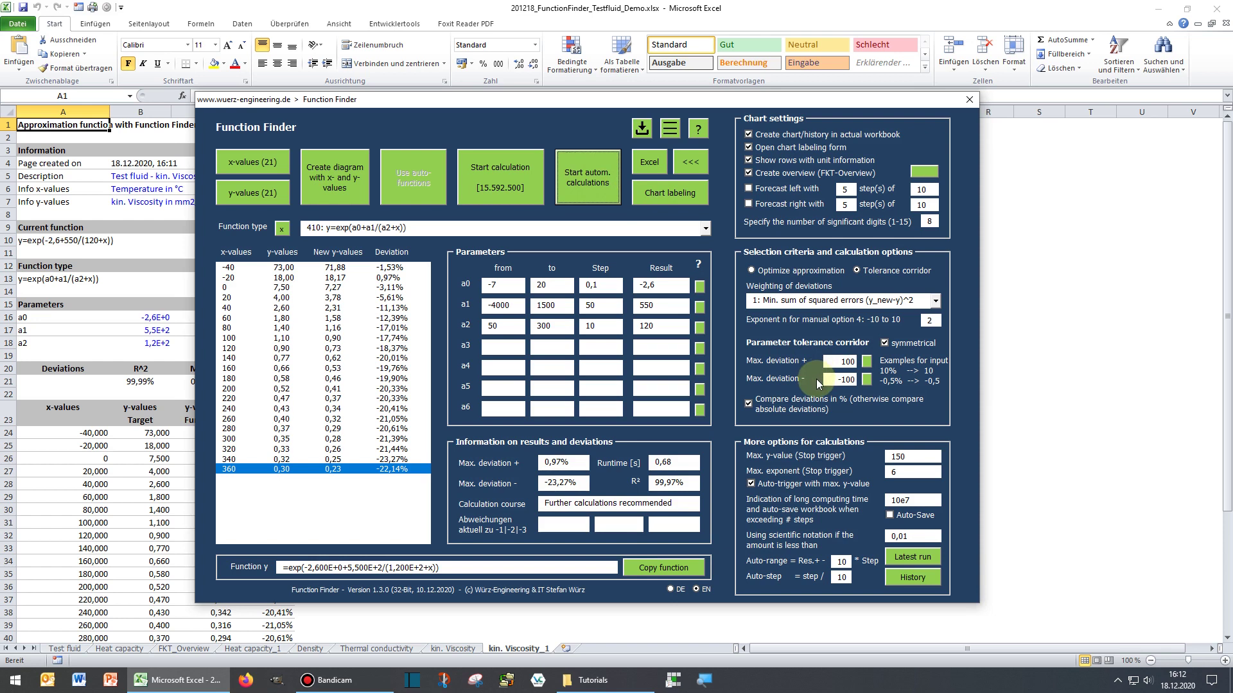
{"action": "left_click", "coordinate": [588, 171]}
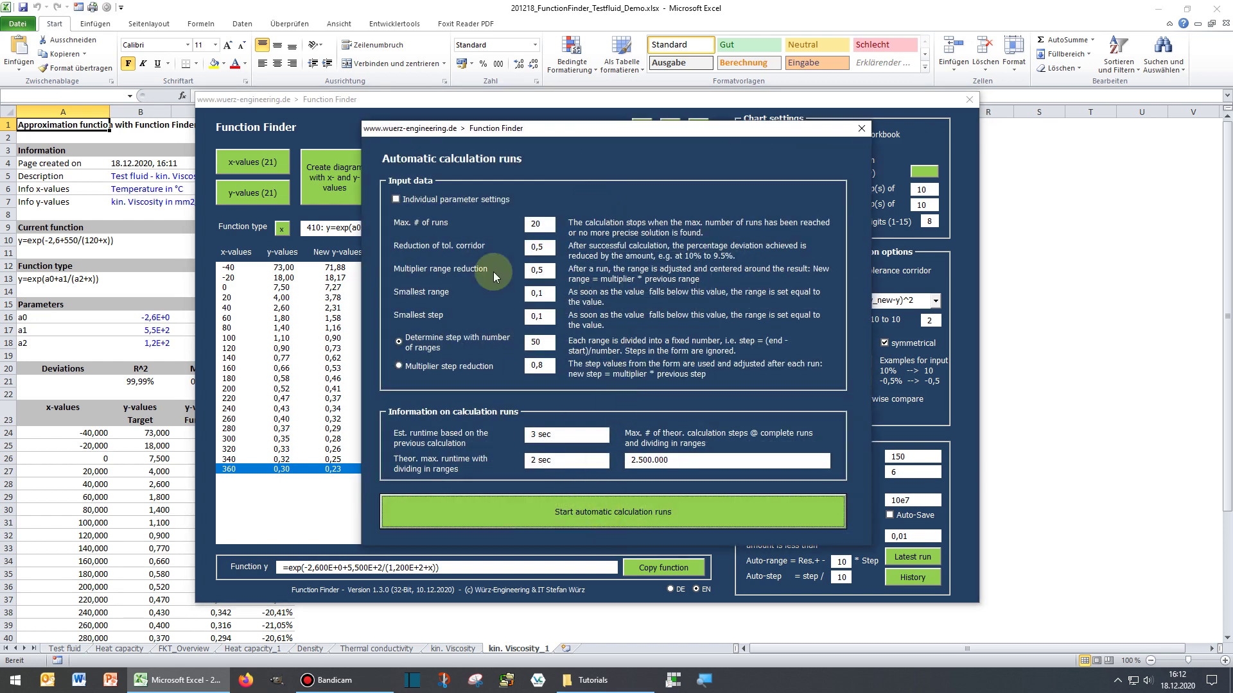
{"action": "left_click", "coordinate": [596, 512]}
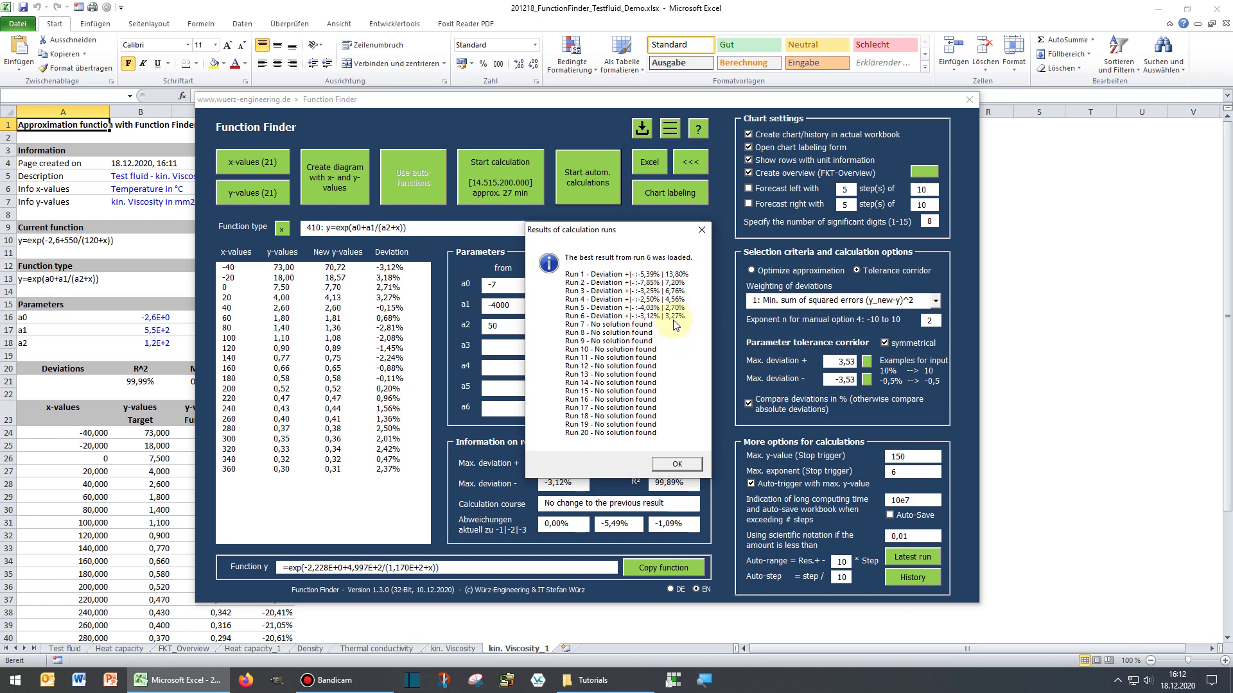
{"action": "left_click", "coordinate": [676, 463]}
{"action": "left_click", "coordinate": [557, 480]}
{"action": "double_click", "coordinate": [549, 480]}
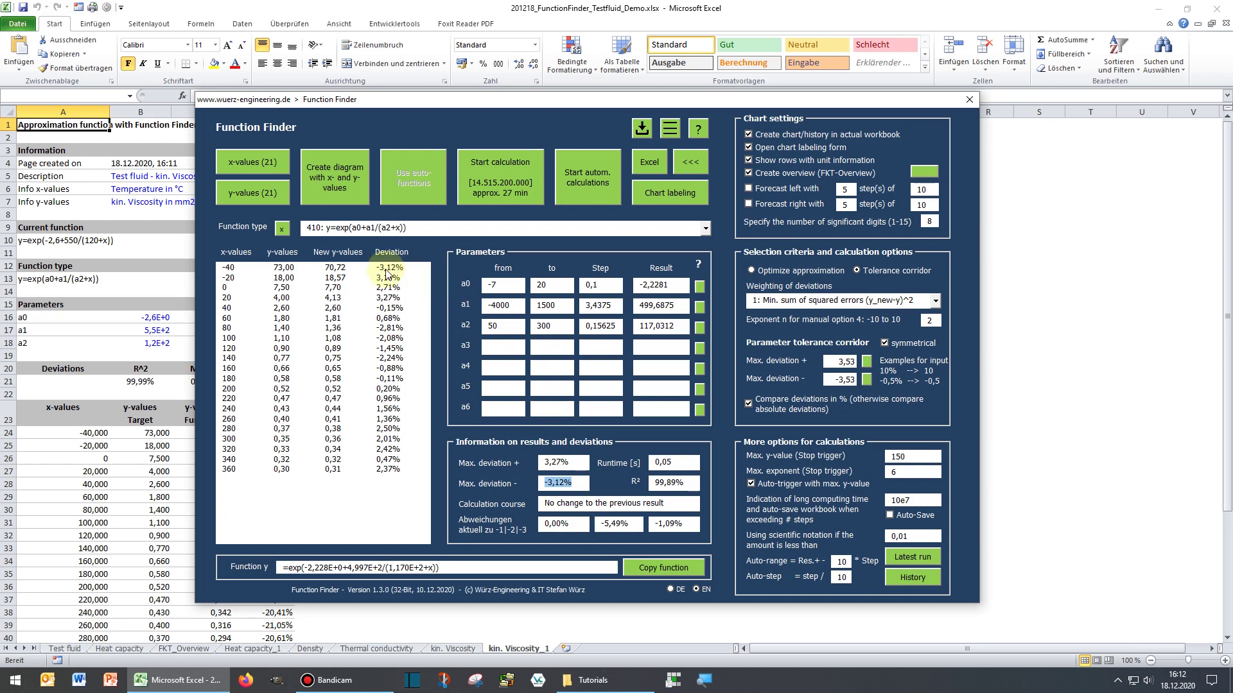
Create a diagram sheet for the tolerance corridor viscosity result and compare it with the two earlier kin. Viscosity sheets
{"action": "left_click", "coordinate": [348, 174]}
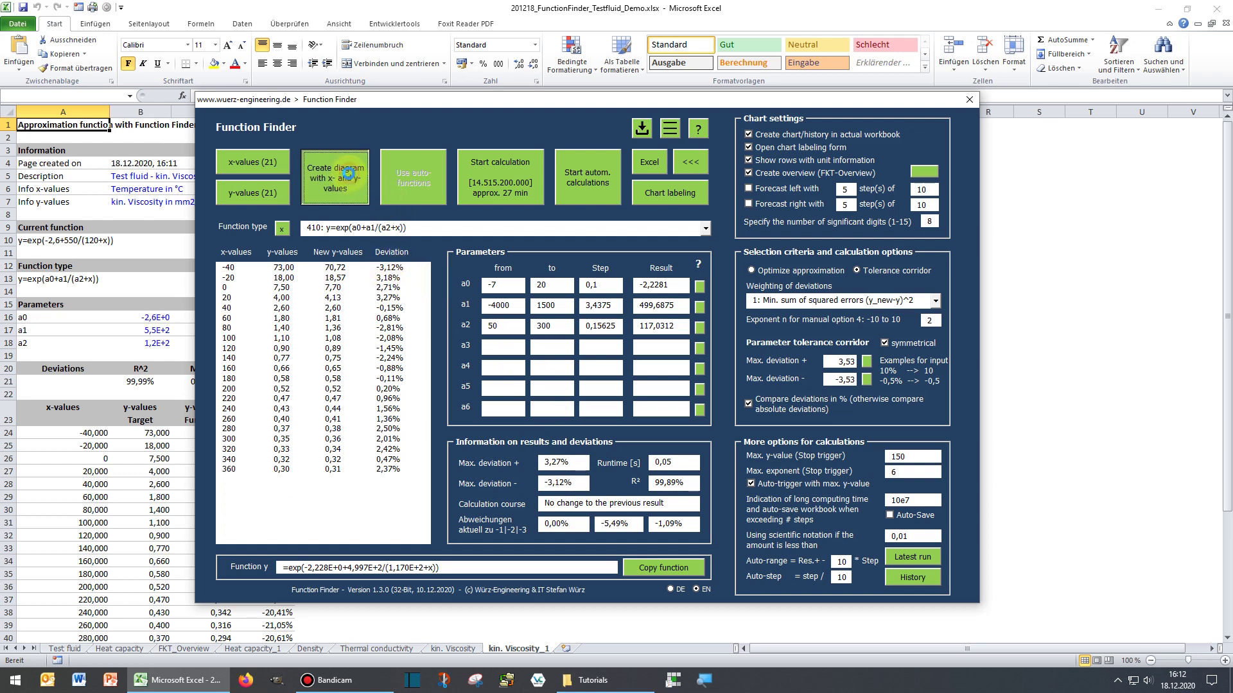
{"action": "left_click", "coordinate": [641, 163]}
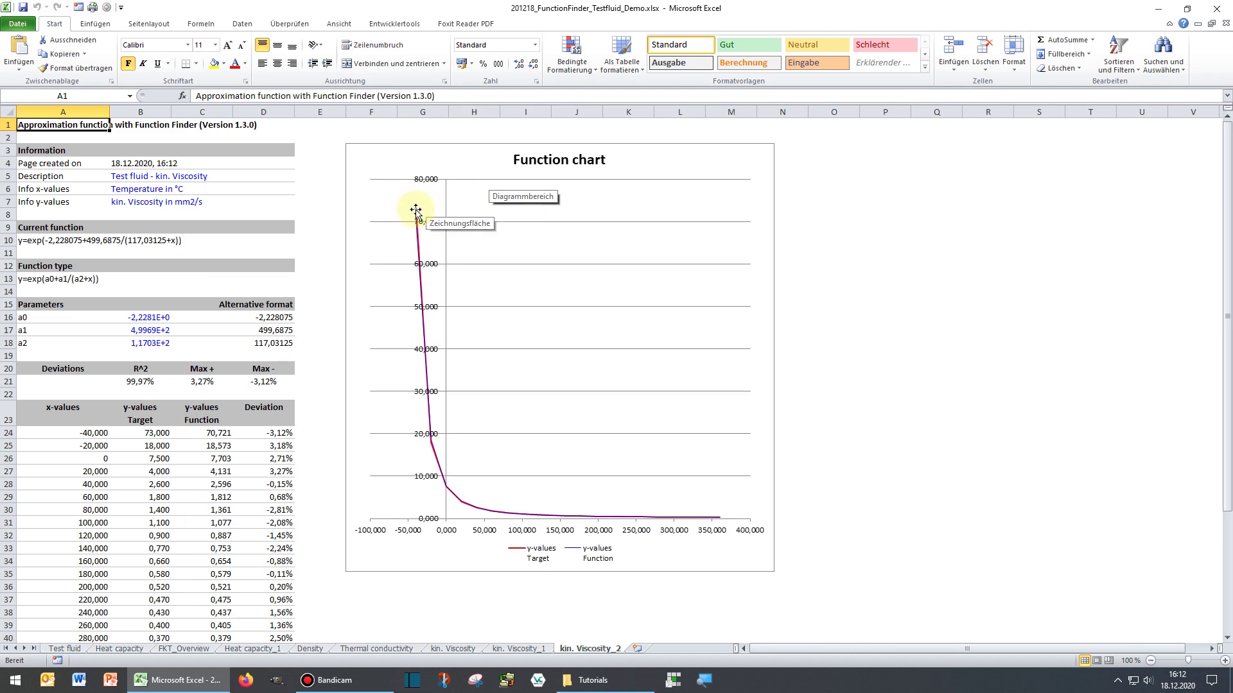
{"action": "scroll", "coordinate": [319, 308], "scroll_direction": "down", "scroll_amount": 2}
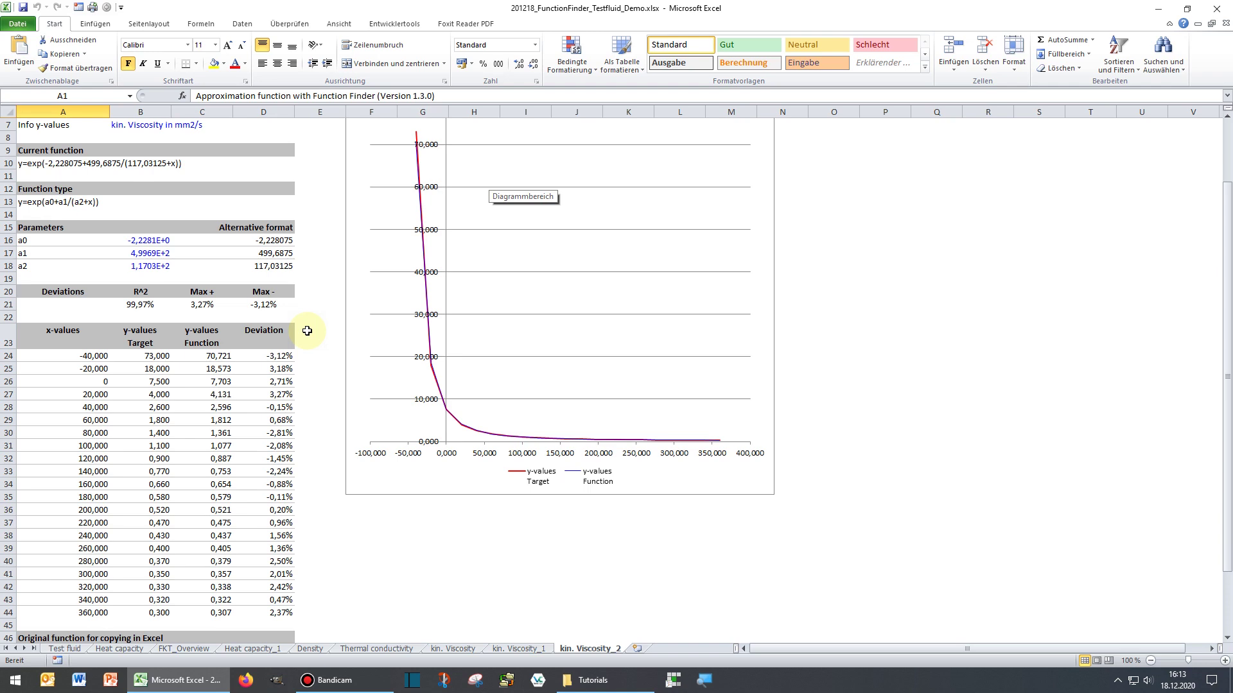
{"action": "scroll", "coordinate": [306, 330], "scroll_direction": "up", "scroll_amount": 2}
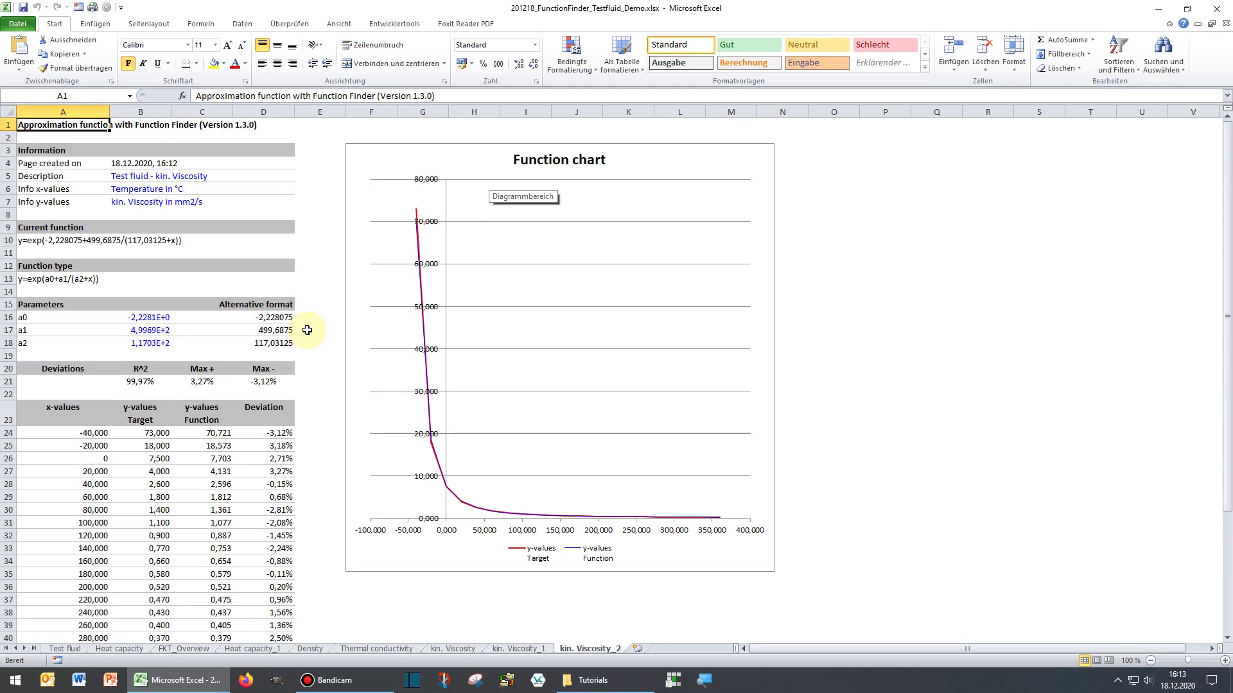
{"action": "left_click", "coordinate": [519, 649]}
{"action": "left_click", "coordinate": [466, 650]}
{"action": "left_click", "coordinate": [513, 650]}
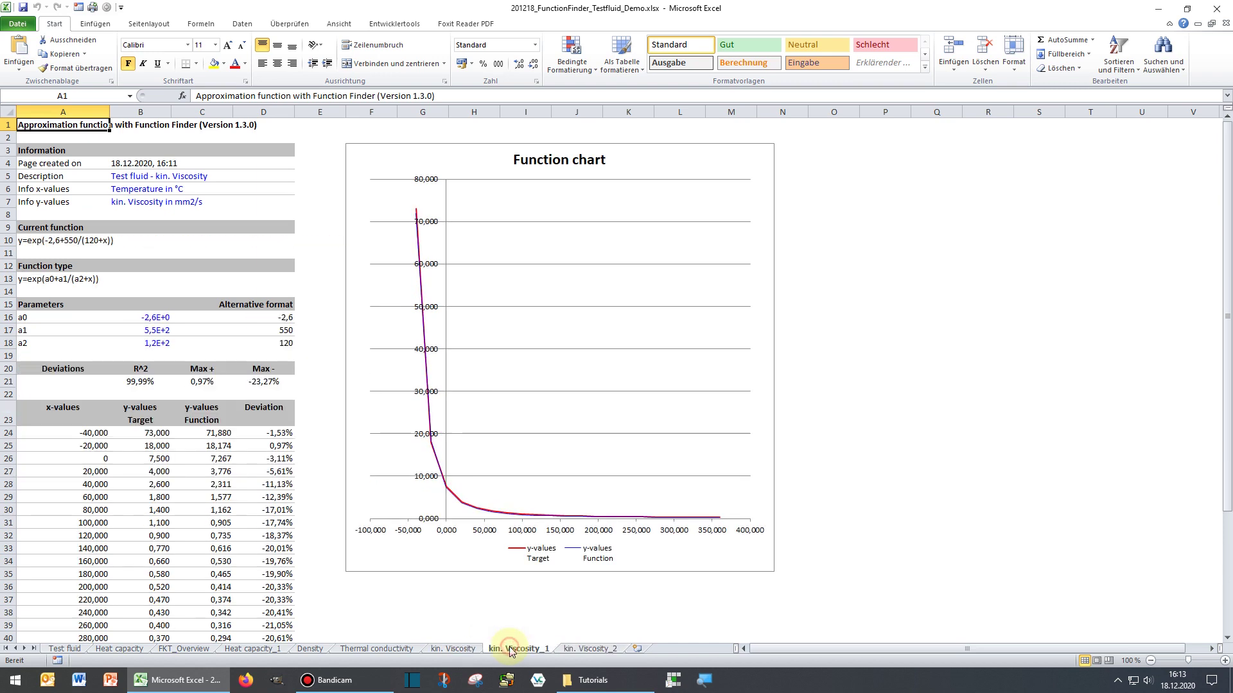
{"action": "left_click", "coordinate": [578, 650]}
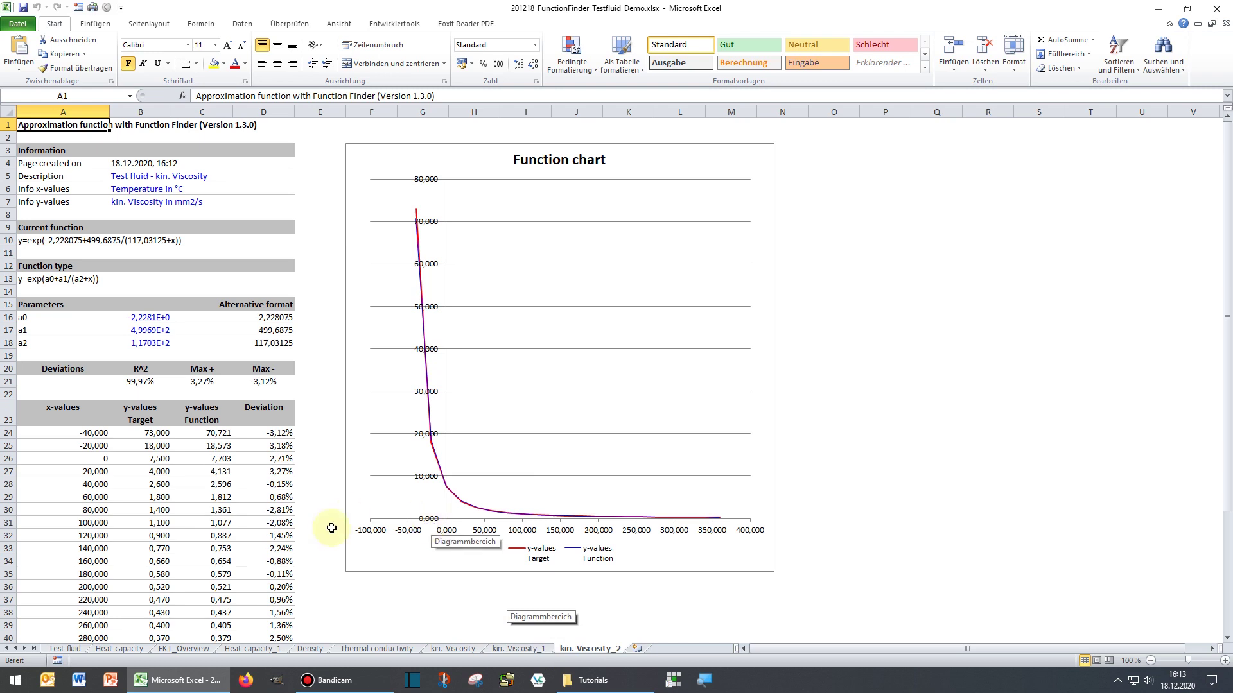
{"action": "key", "text": "ctrl+shift+f"}
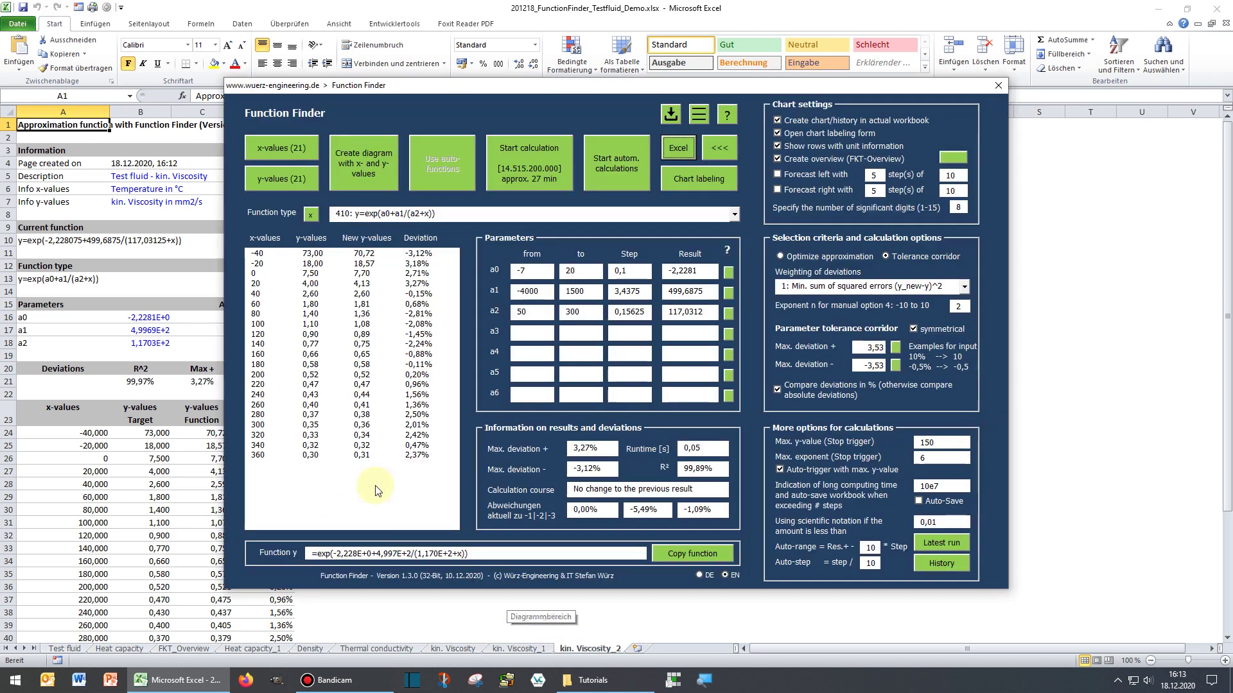
{"action": "left_click", "coordinate": [281, 179]}
{"action": "left_click", "coordinate": [64, 648]}
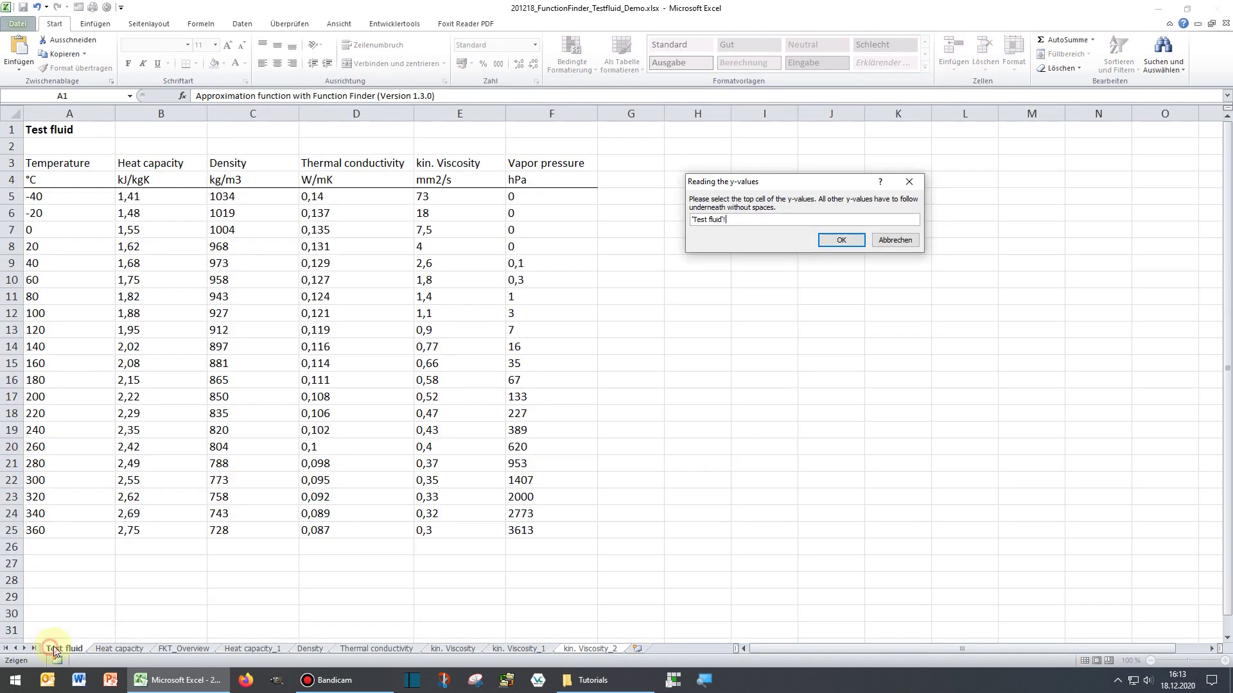
{"action": "left_click", "coordinate": [538, 197]}
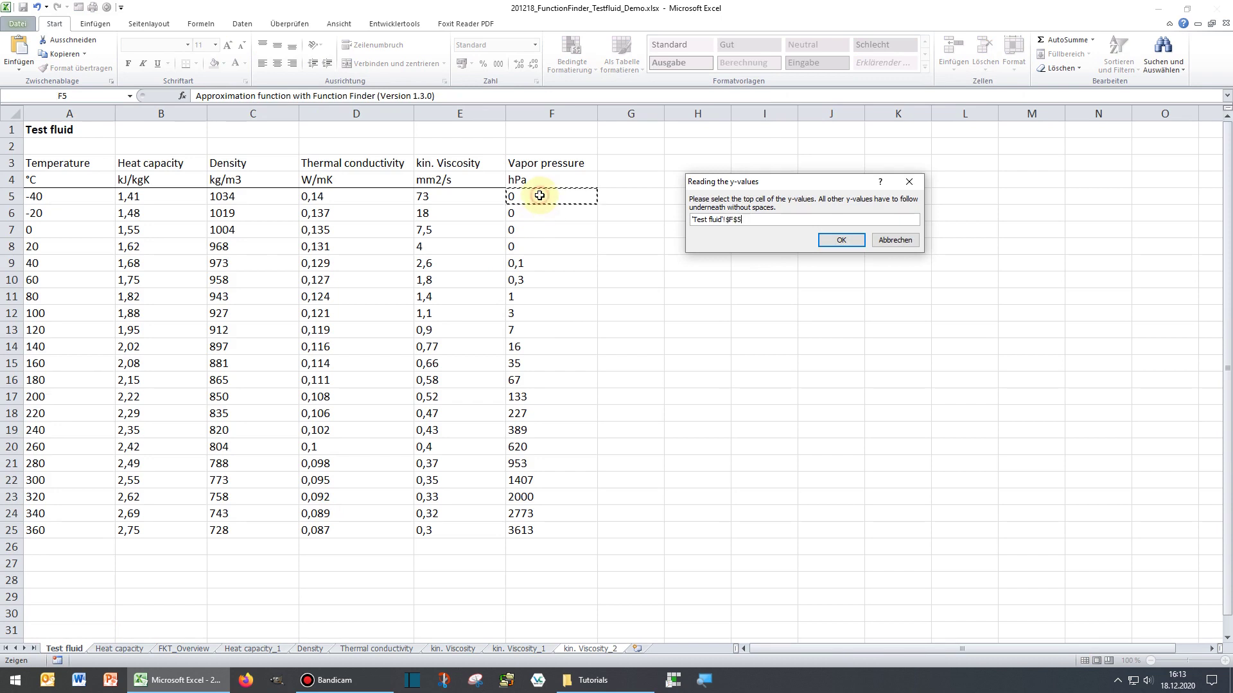
{"action": "key", "text": "Return"}
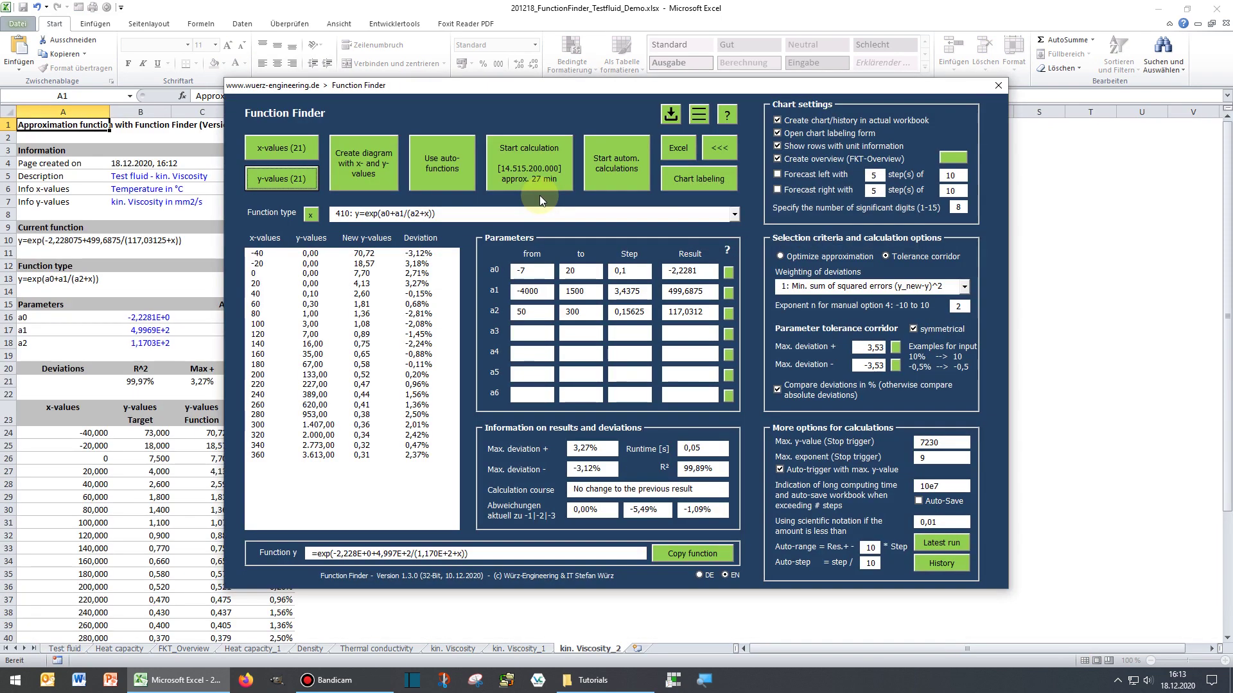
{"action": "left_click", "coordinate": [441, 159]}
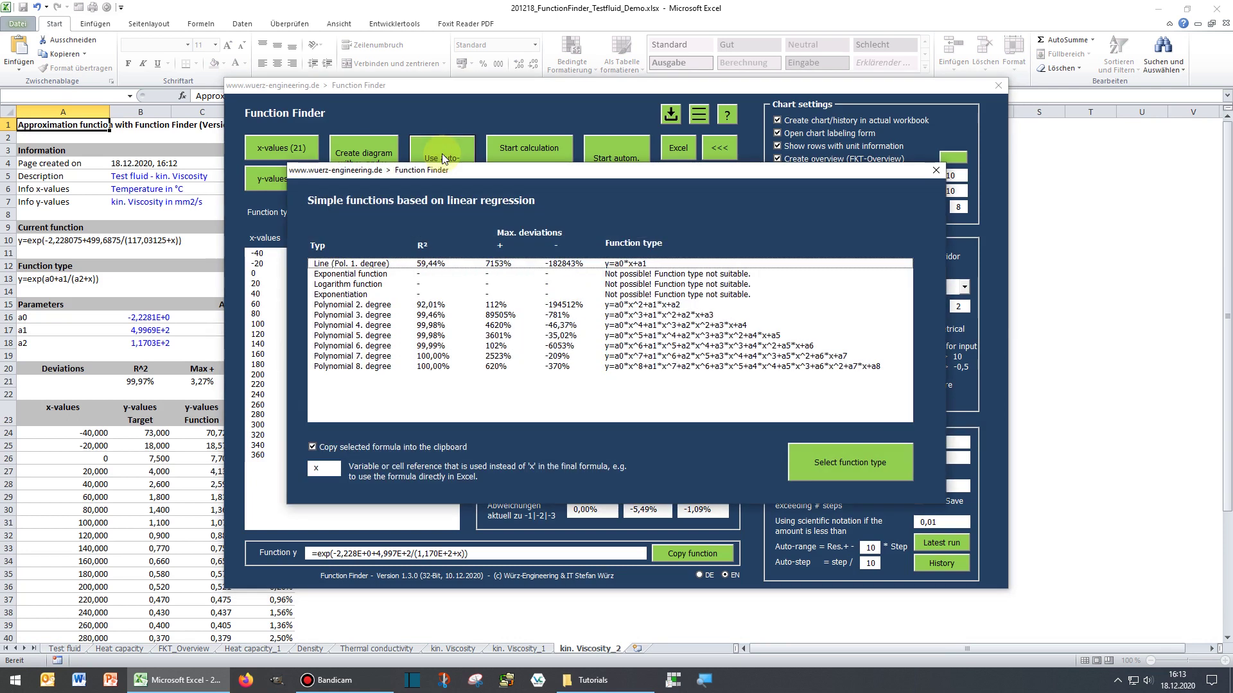
{"action": "left_click", "coordinate": [935, 170]}
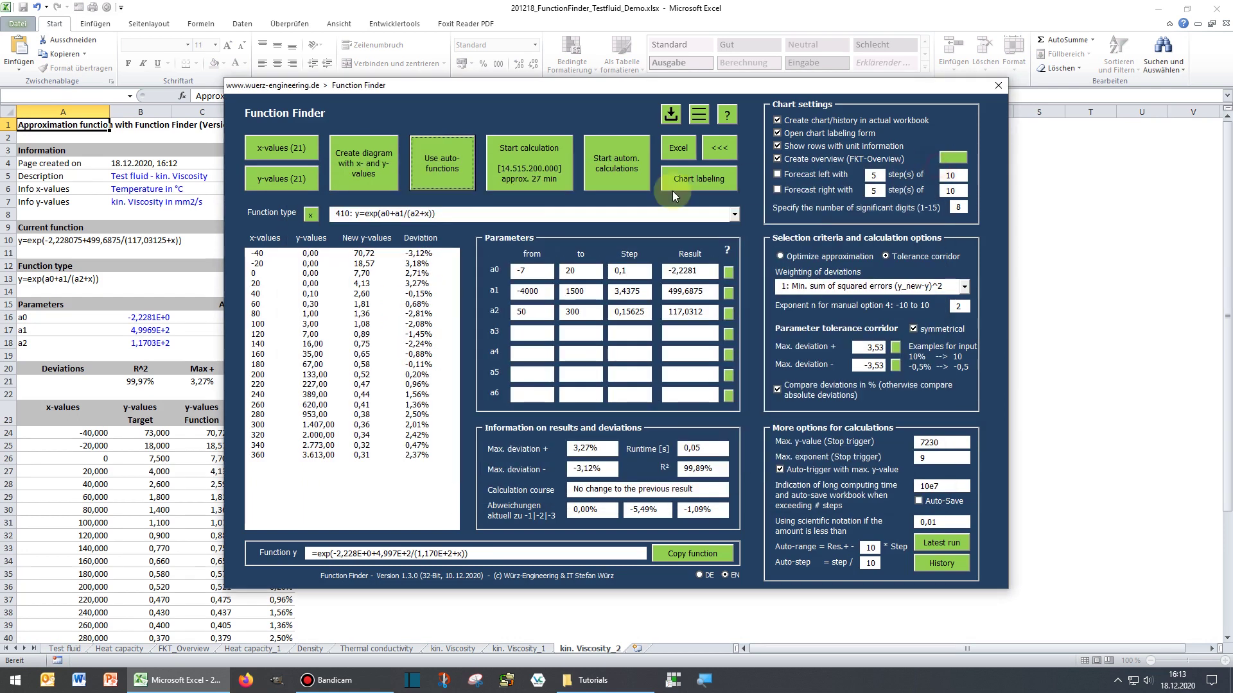
{"action": "left_click", "coordinate": [998, 89]}
Restart Function Finder on the Test fluid sheet and read in the temperature x-values starting at A5
{"action": "left_click", "coordinate": [61, 649]}
{"action": "left_click", "coordinate": [186, 489]}
{"action": "left_click", "coordinate": [408, 149]}
{"action": "left_click", "coordinate": [64, 192]}
{"action": "key", "text": "Return"}
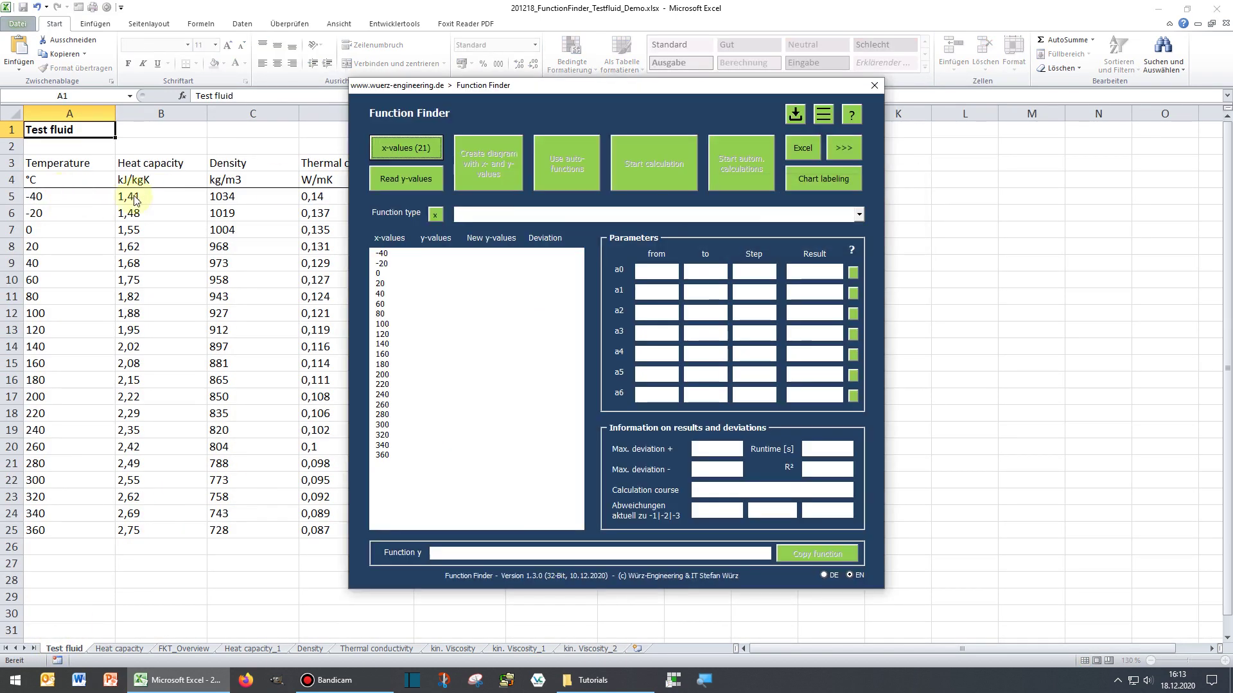
Read in the Vapor pressure y-values starting at F5 and calculate the auto-functions for them
{"action": "left_click", "coordinate": [408, 177]}
{"action": "left_click", "coordinate": [528, 192]}
{"action": "key", "text": "Return"}
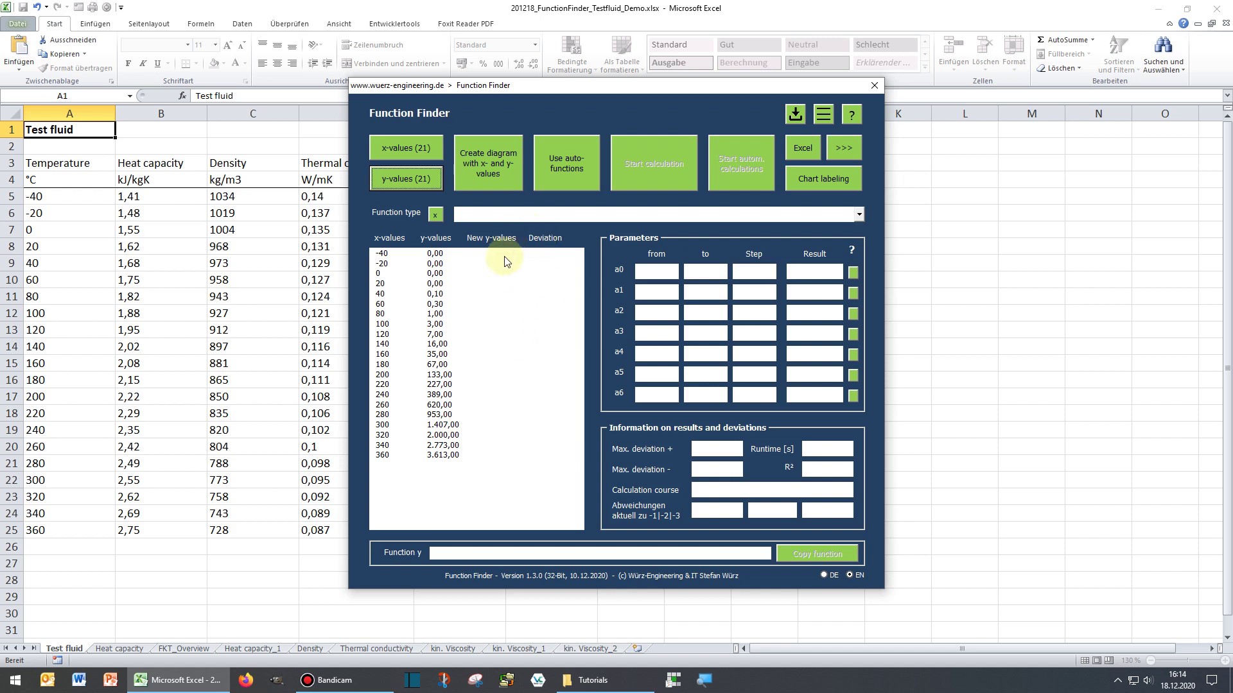
{"action": "left_click", "coordinate": [570, 174]}
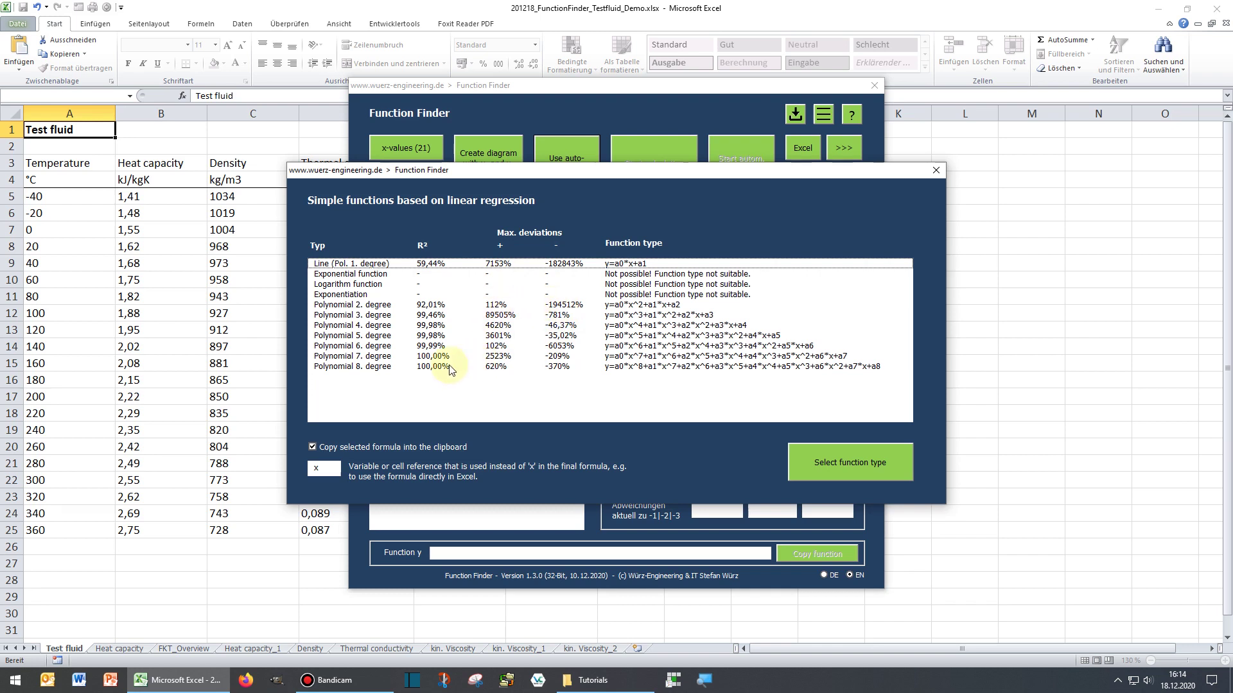
Select the Polynomial 8. degree function type, create the Vapor pressure diagram sheet with the suggested labels, and check its deviations
{"action": "left_click", "coordinate": [471, 367]}
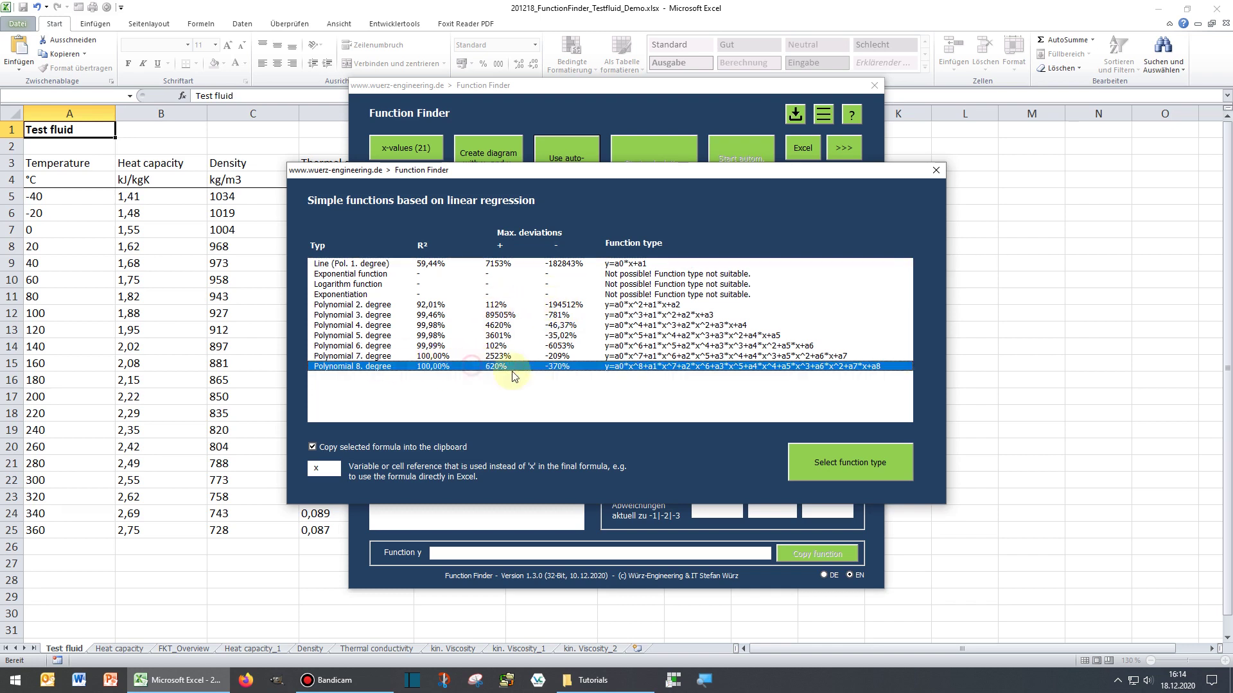
{"action": "left_click", "coordinate": [828, 462]}
{"action": "left_click", "coordinate": [488, 162]}
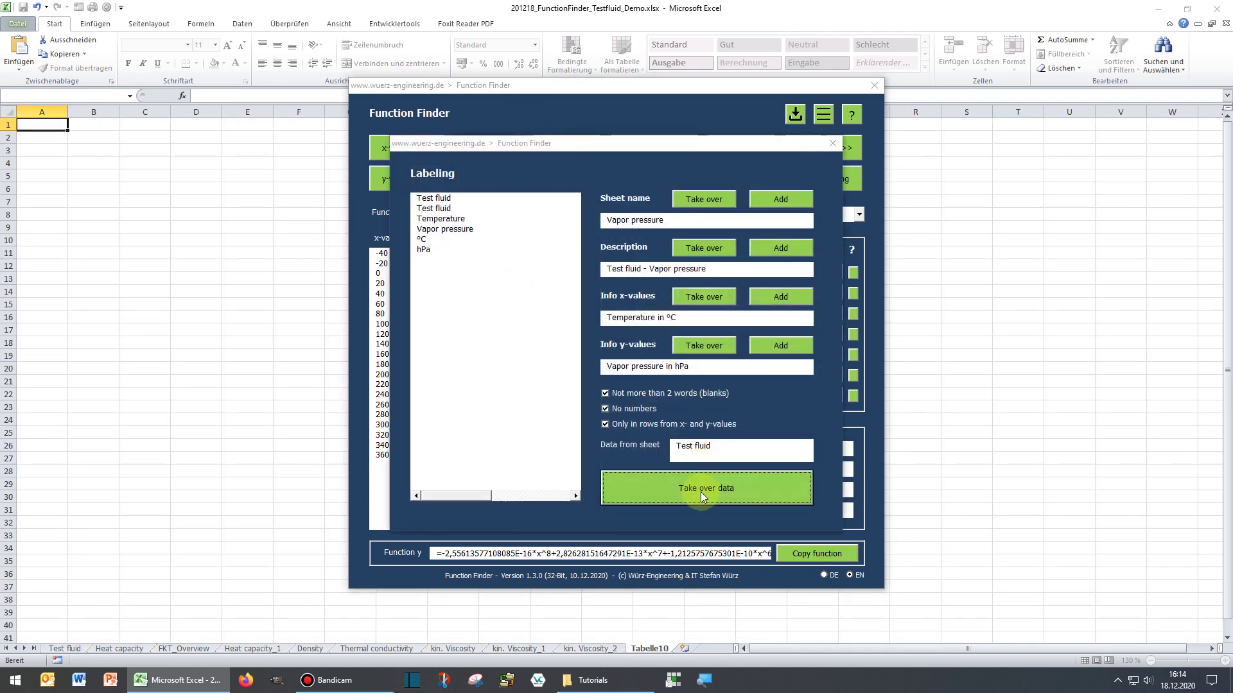
{"action": "left_click", "coordinate": [701, 493]}
{"action": "left_click_drag", "start_coordinate": [479, 89], "coordinate": [1013, 80]}
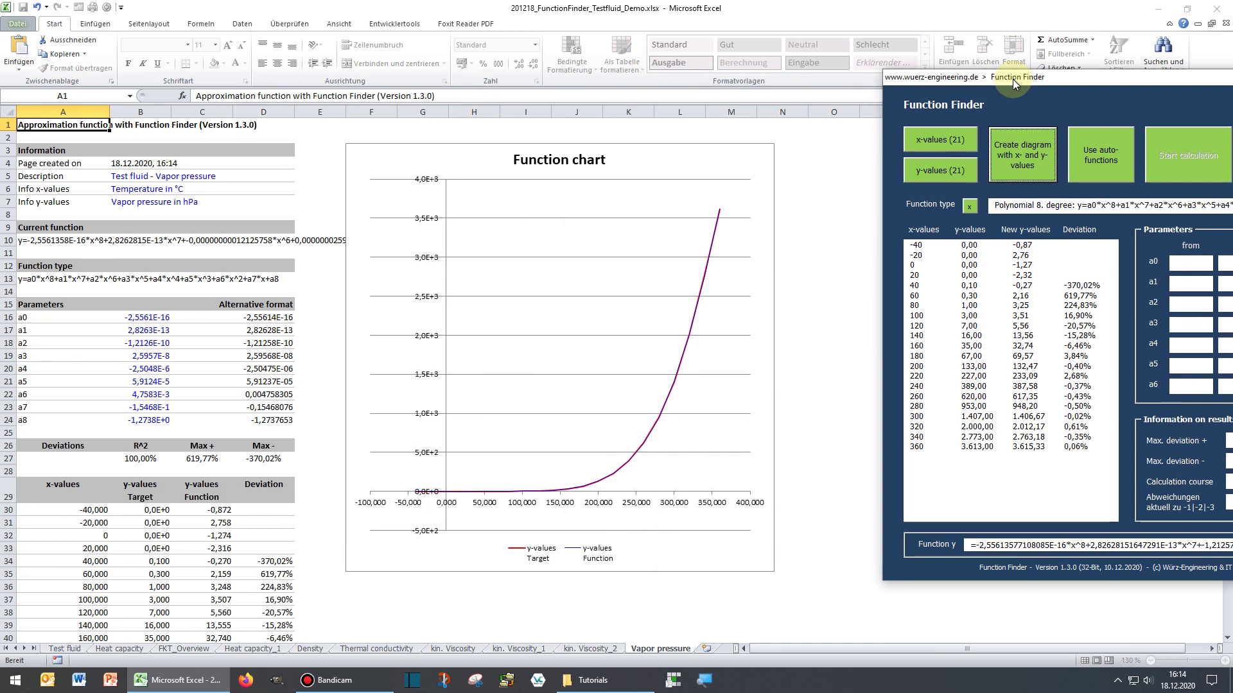
{"action": "left_click_drag", "start_coordinate": [1011, 79], "coordinate": [633, 84]}
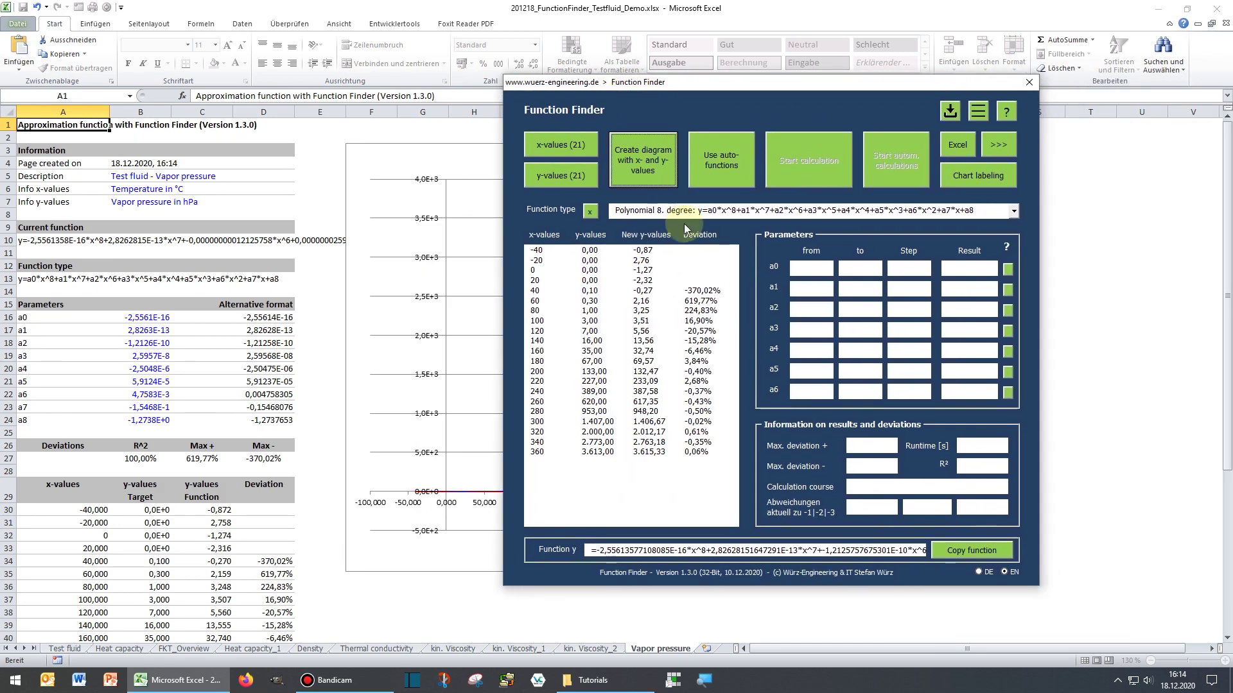
{"action": "left_click", "coordinate": [695, 292]}
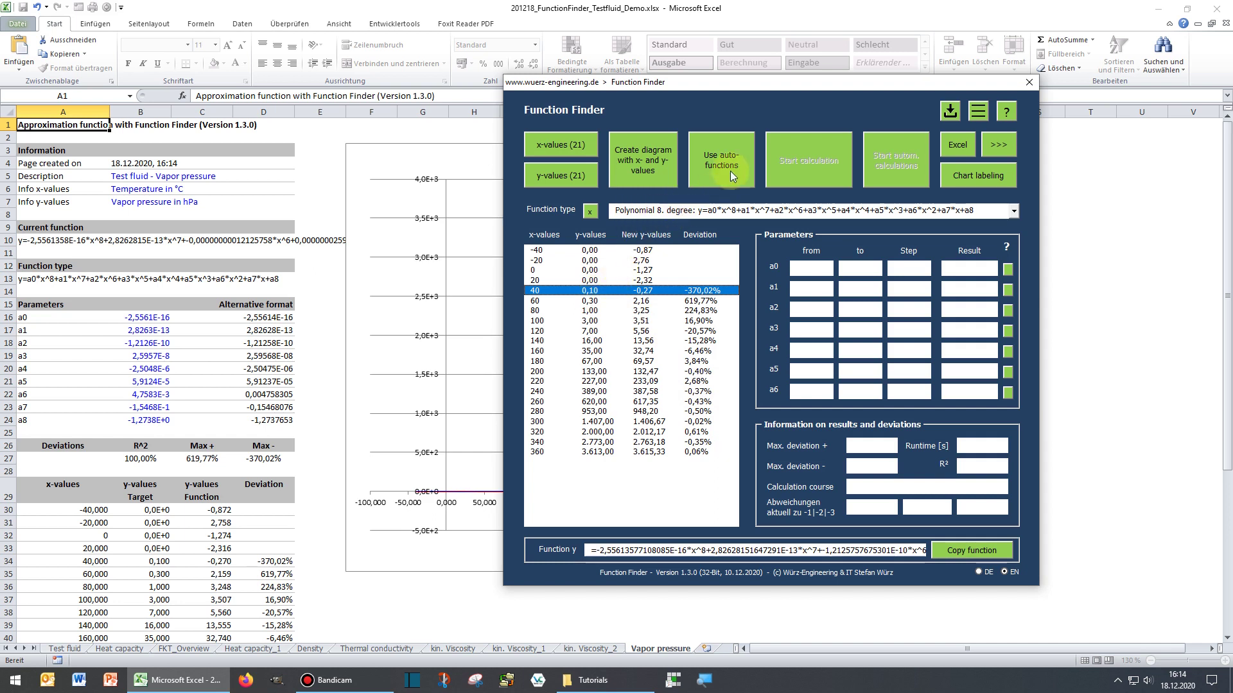
Change the vapor pressure function type to 401: y=a0*exp(a1*x) and accept the reset of parameters and results
{"action": "left_click", "coordinate": [1013, 210]}
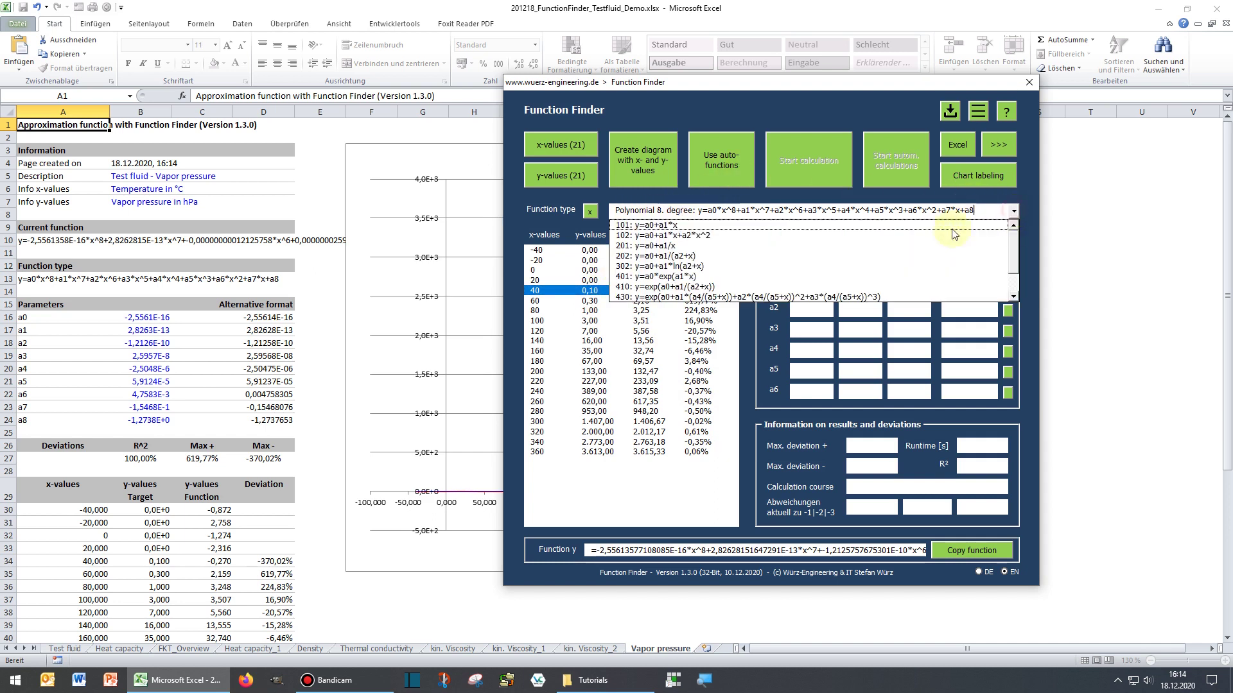
{"action": "left_click", "coordinate": [802, 282]}
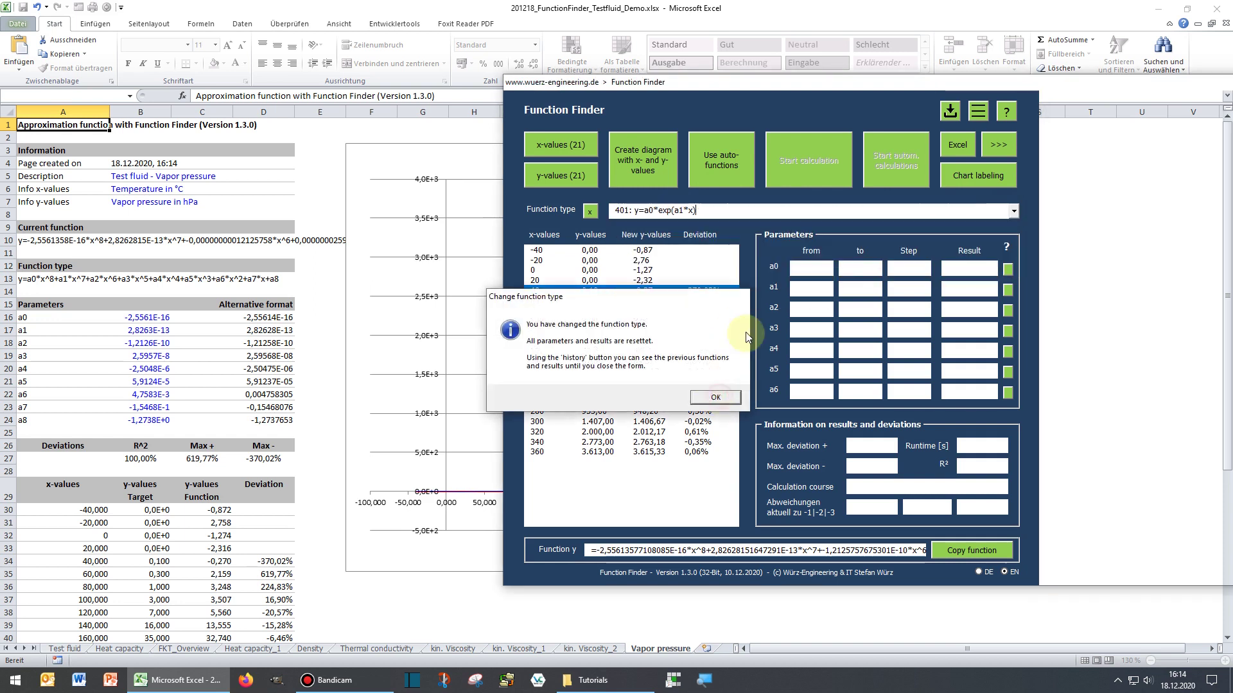
{"action": "left_click", "coordinate": [713, 391]}
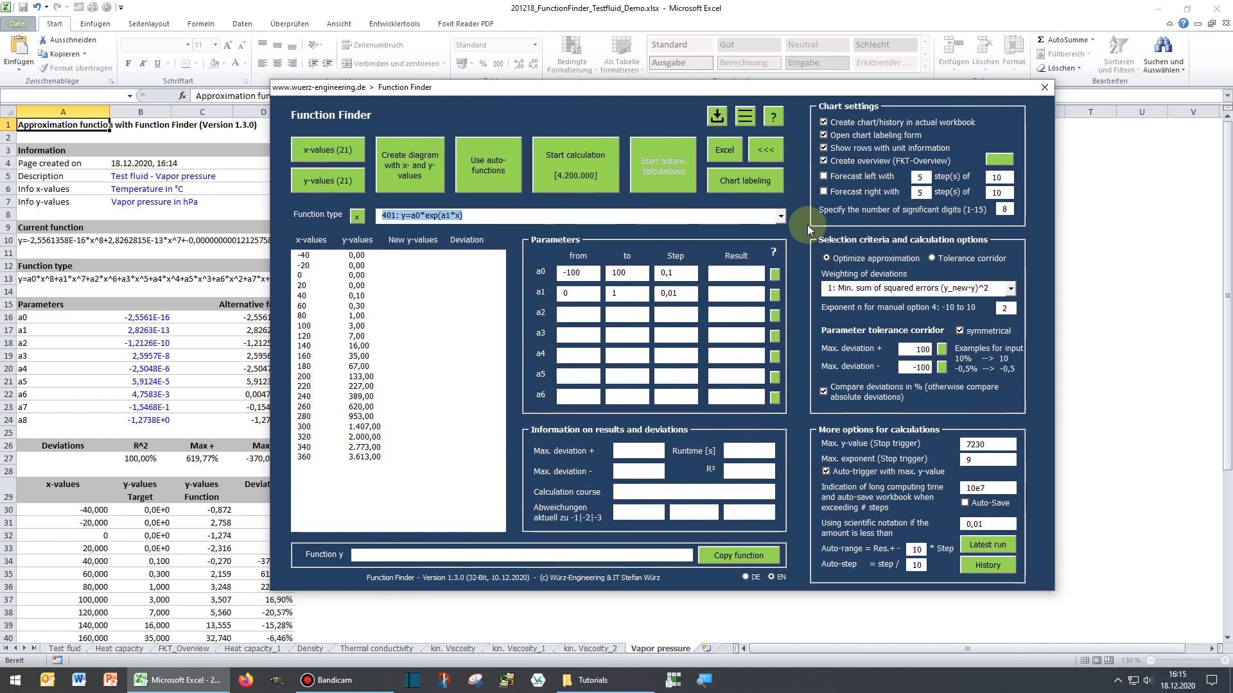
Change the vapor pressure function type to 410: y=exp(a0+a1/(a2+x)) and run the calculation
{"action": "left_click", "coordinate": [780, 219]}
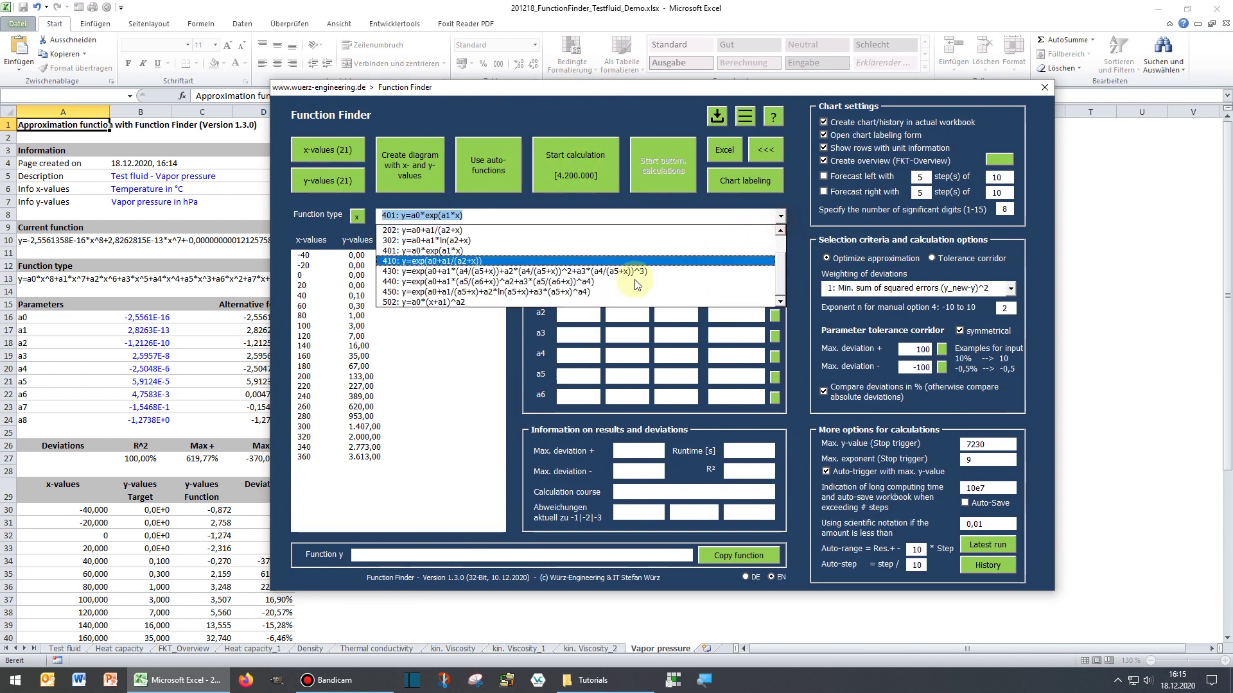
{"action": "left_click", "coordinate": [597, 243]}
{"action": "left_click", "coordinate": [588, 171]}
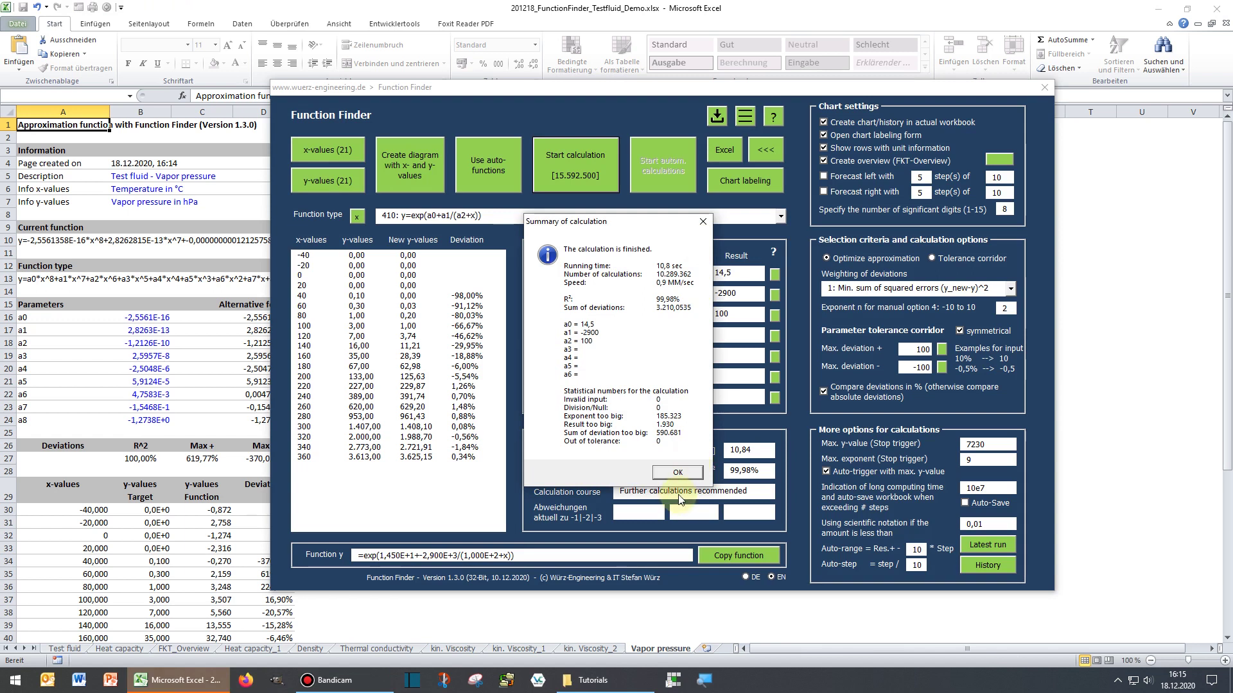
{"action": "left_click", "coordinate": [678, 473]}
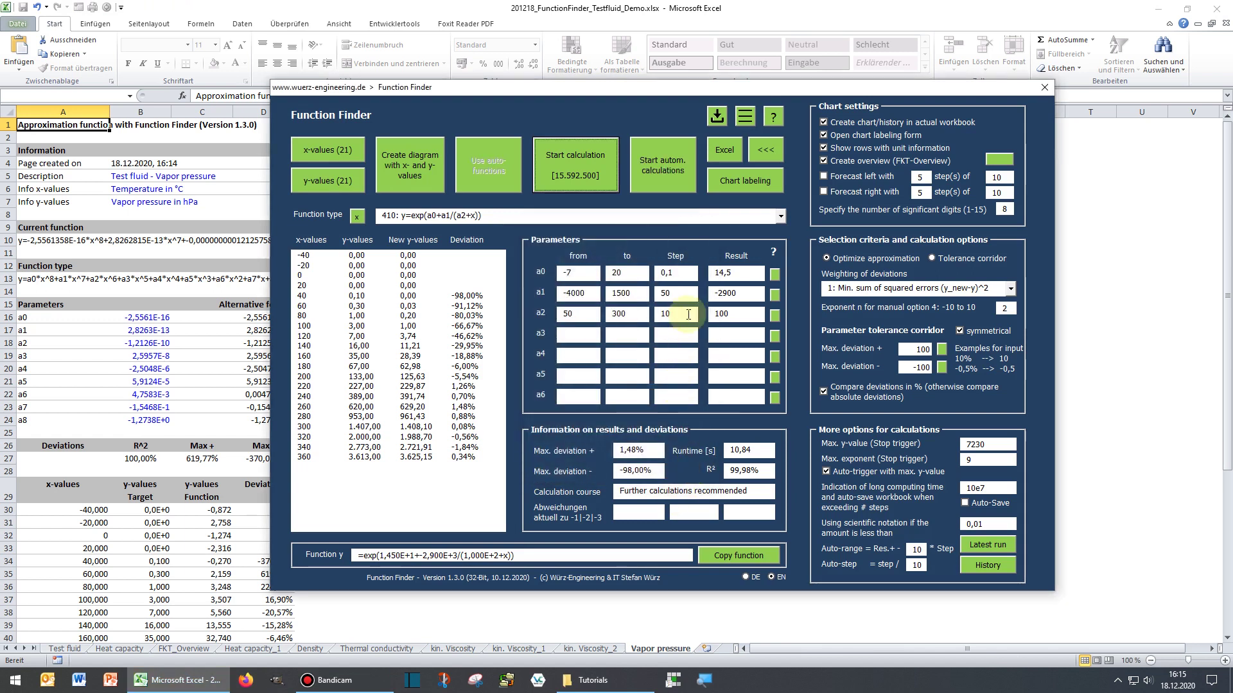
Switch to the Tolerance corridor criterion and narrow the ranges: a0 from 10, a1 to -2000 and a2 to 200
{"action": "left_click", "coordinate": [952, 259]}
{"action": "left_click_drag", "start_coordinate": [597, 273], "coordinate": [541, 276]}
{"action": "type", "text": "10"}
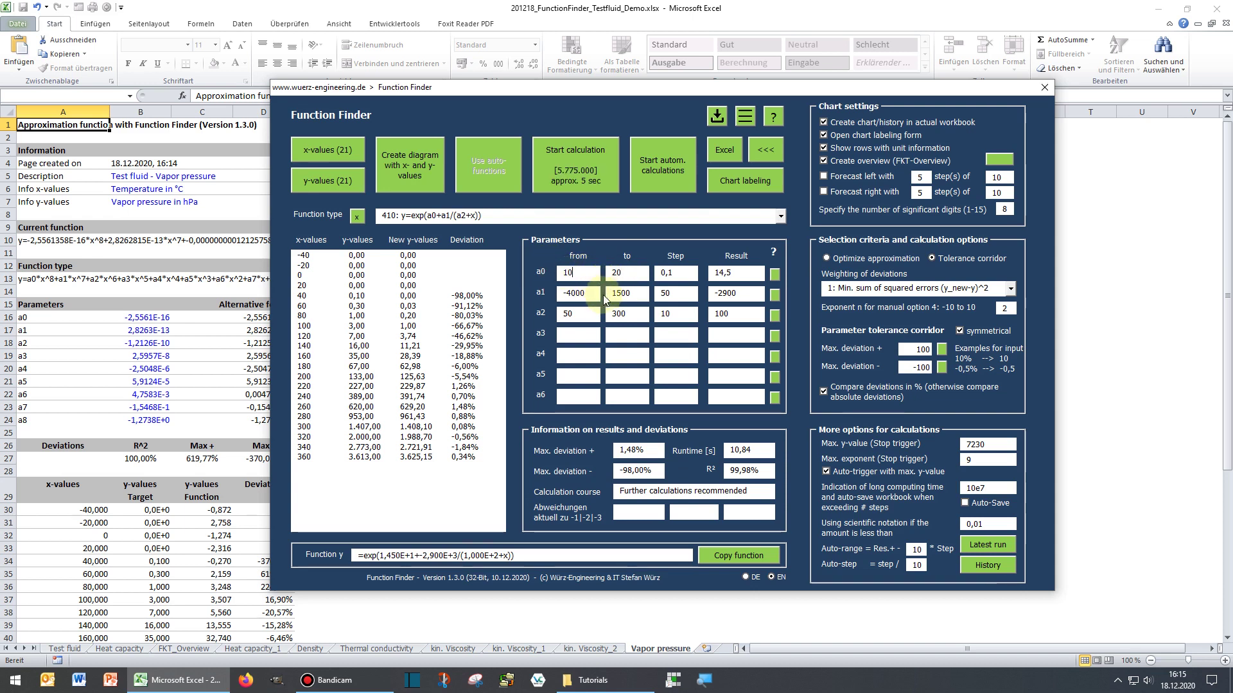
{"action": "left_click_drag", "start_coordinate": [650, 293], "coordinate": [579, 289]}
{"action": "type", "text": "-2000"}
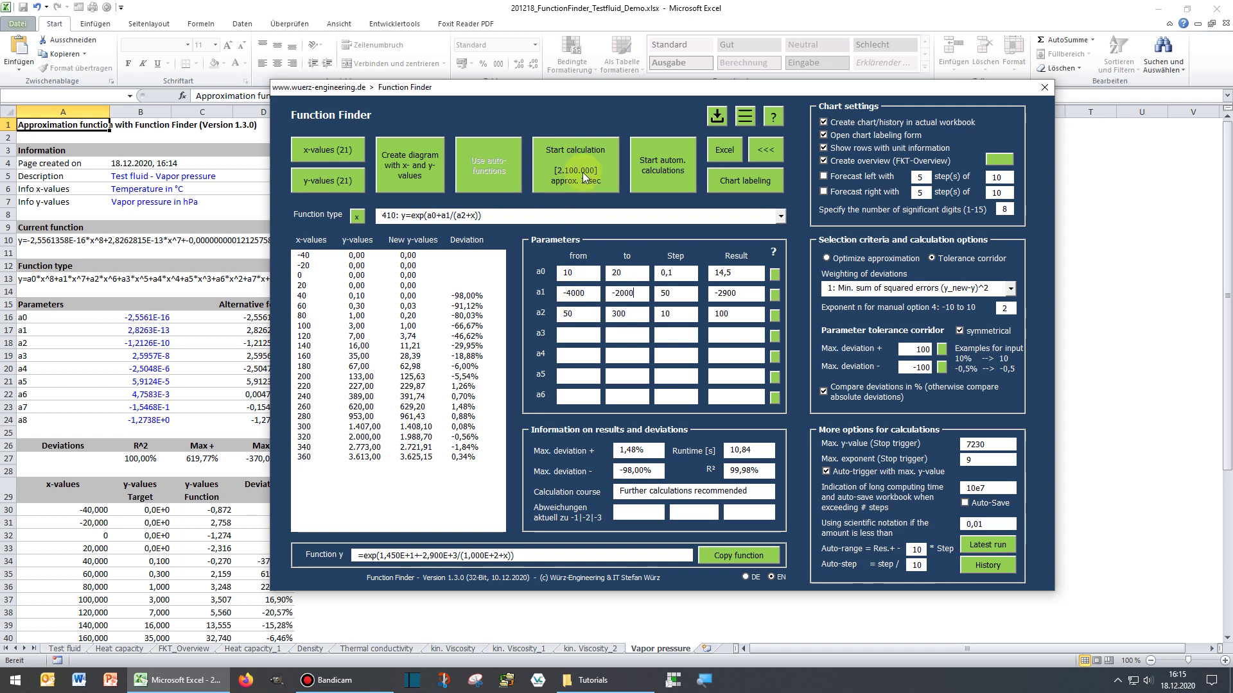
{"action": "left_click_drag", "start_coordinate": [639, 314], "coordinate": [598, 316]}
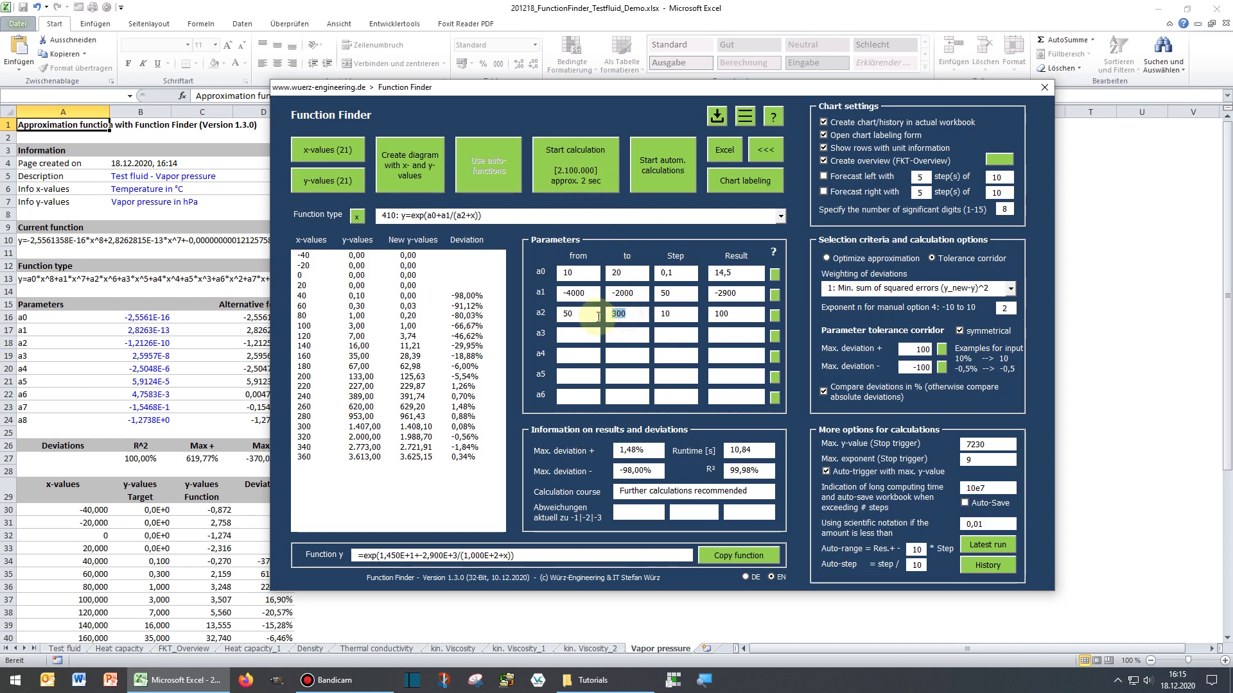
{"action": "type", "text": "200"}
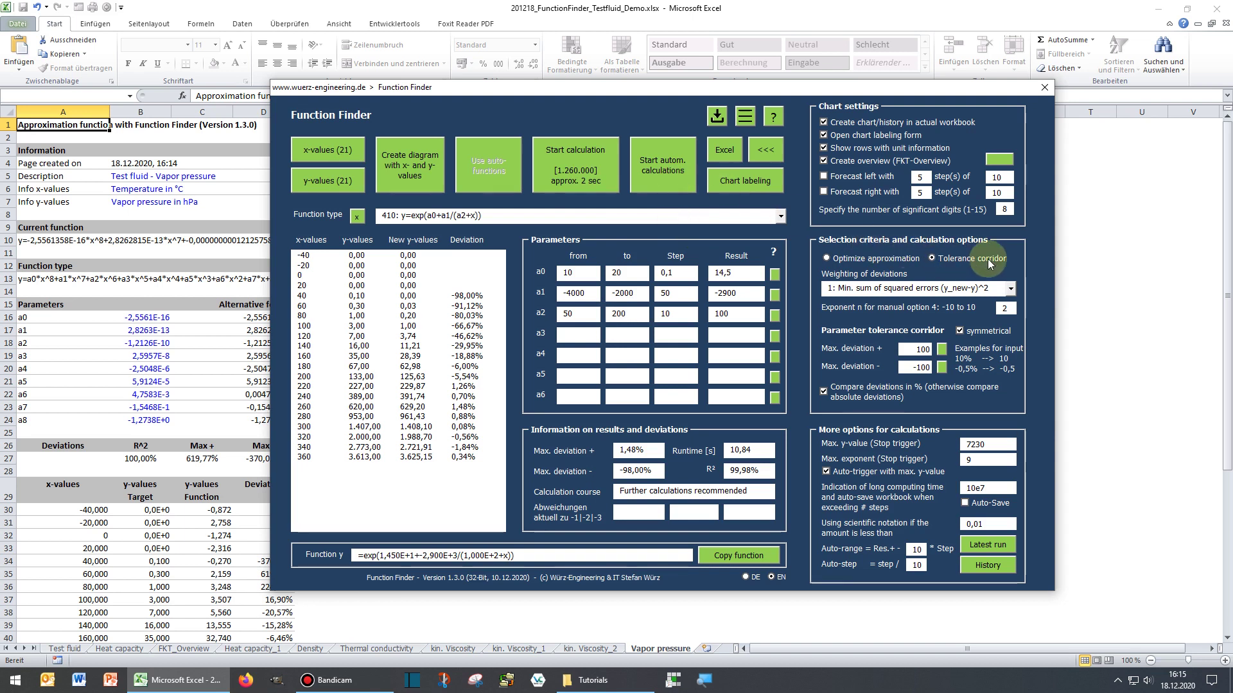
Run the automatic calculations for the tolerance corridor with the suggested settings and create a diagram sheet from the best result
{"action": "left_click", "coordinate": [659, 165]}
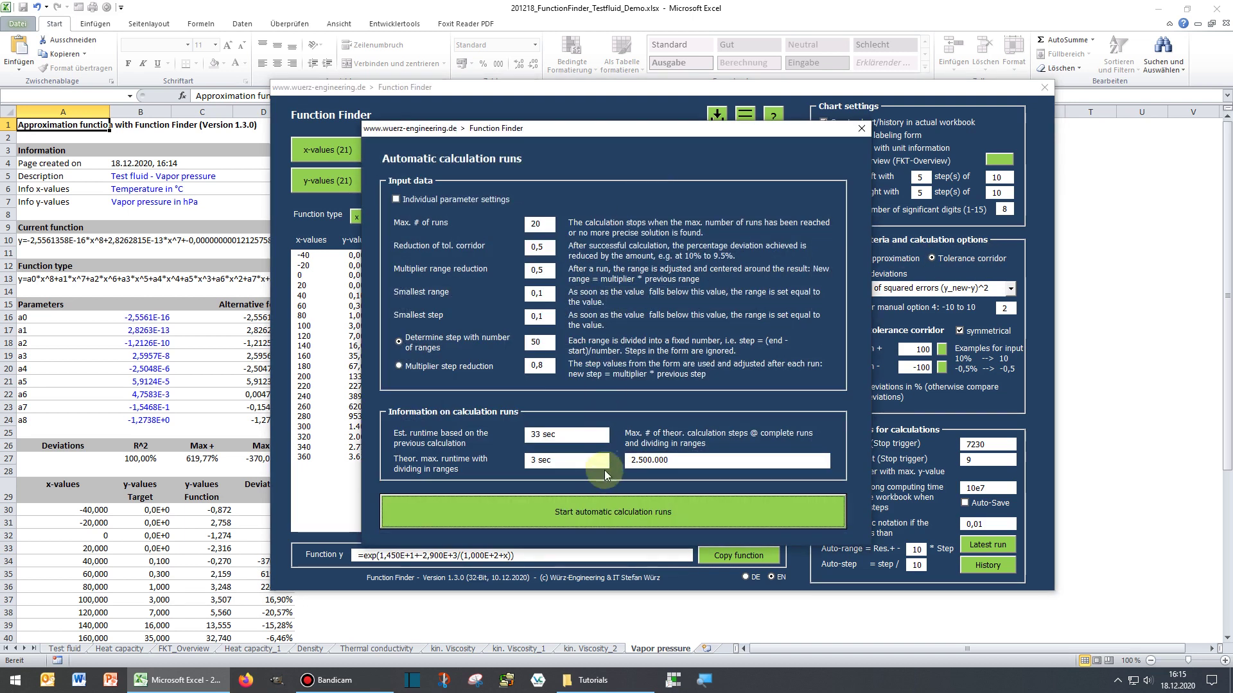
{"action": "left_click", "coordinate": [604, 514]}
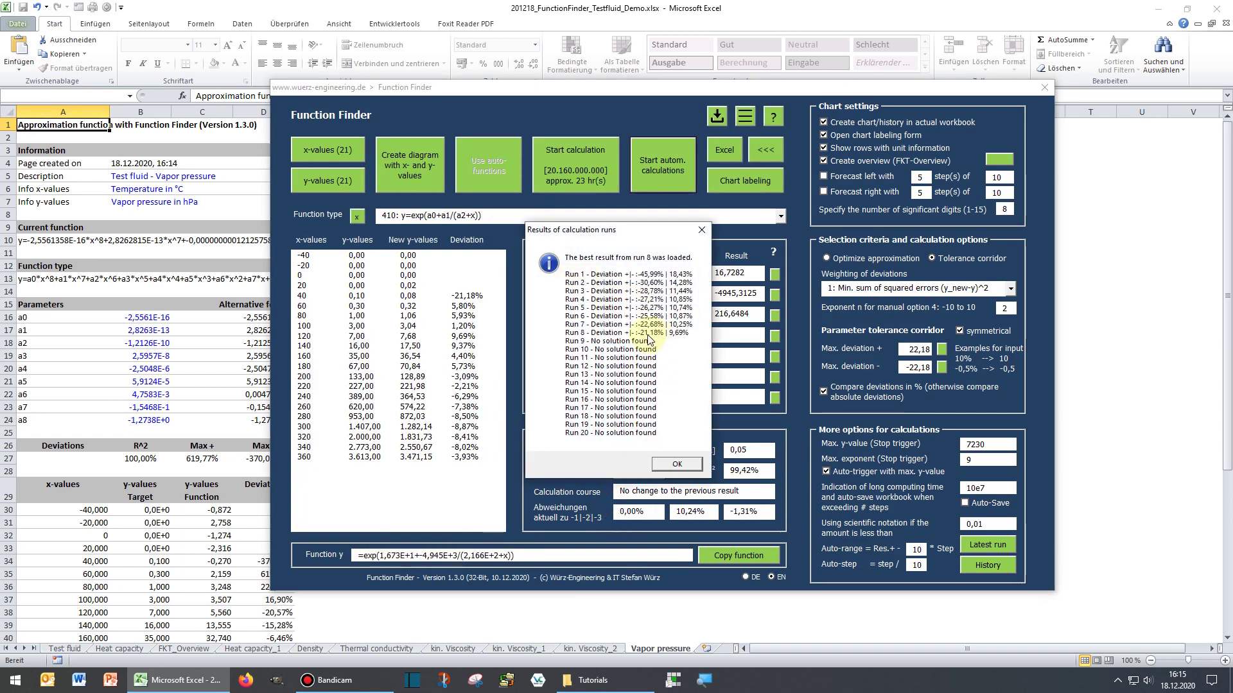
{"action": "left_click", "coordinate": [677, 464]}
{"action": "left_click", "coordinate": [429, 171]}
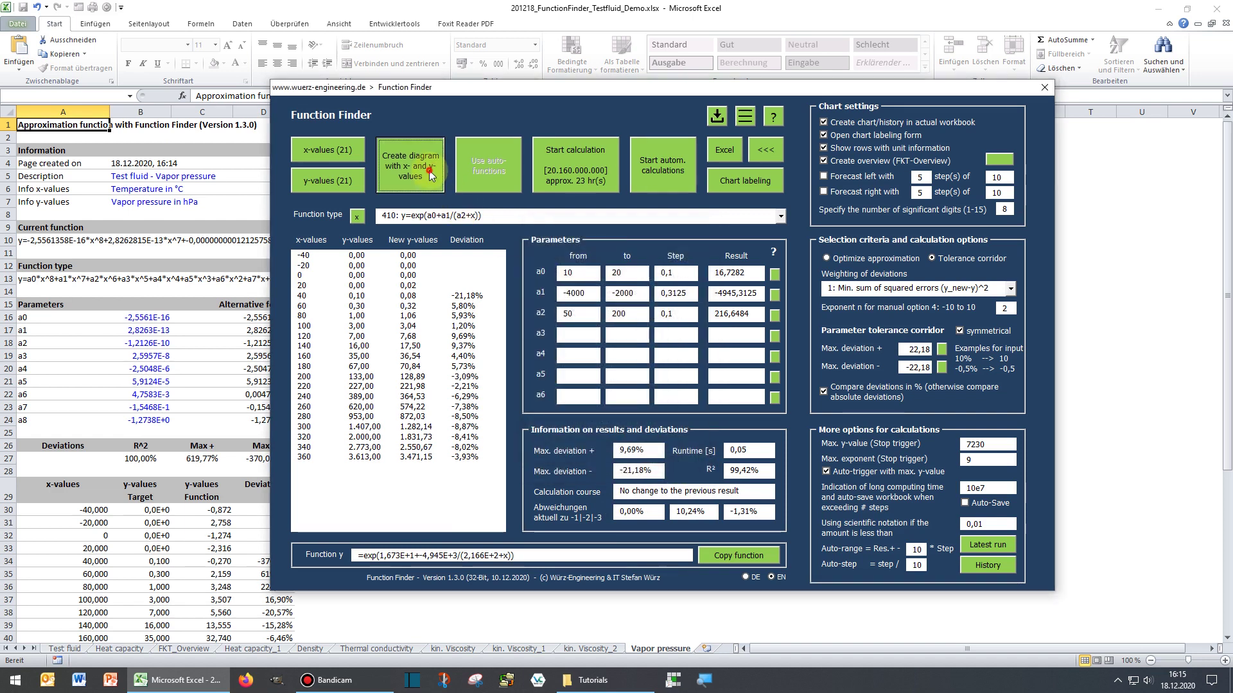
{"action": "left_click_drag", "start_coordinate": [447, 90], "coordinate": [969, 107]}
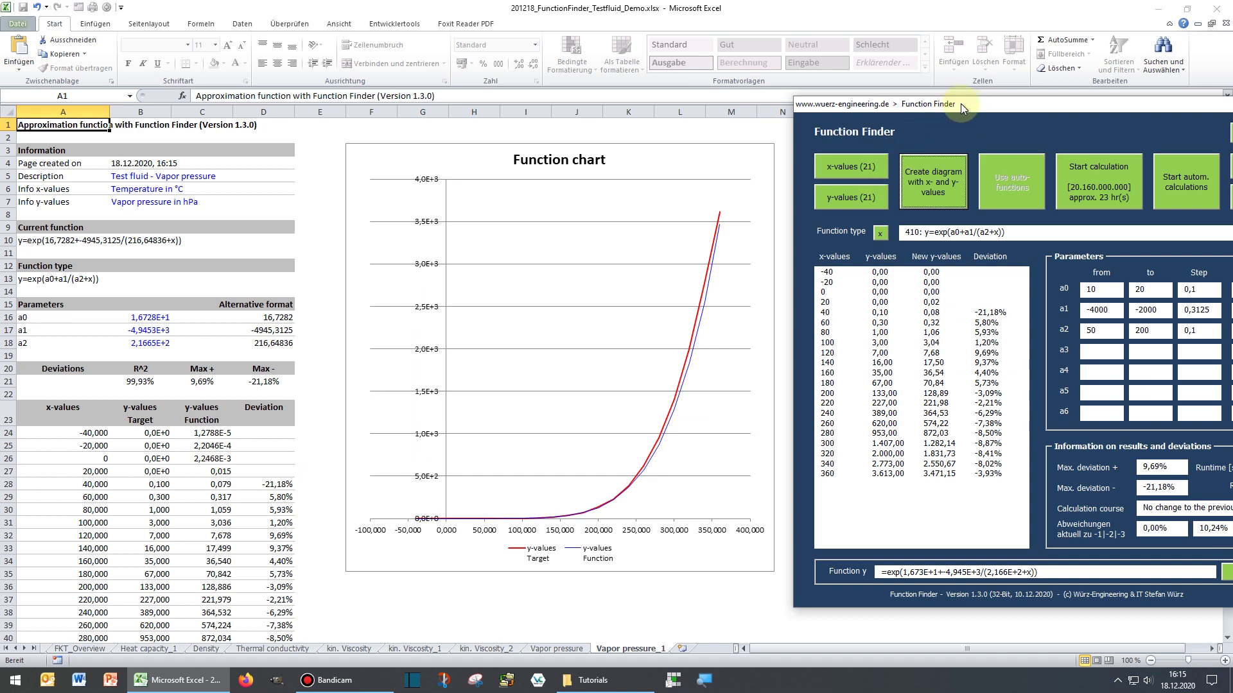
{"action": "left_click_drag", "start_coordinate": [960, 102], "coordinate": [412, 74]}
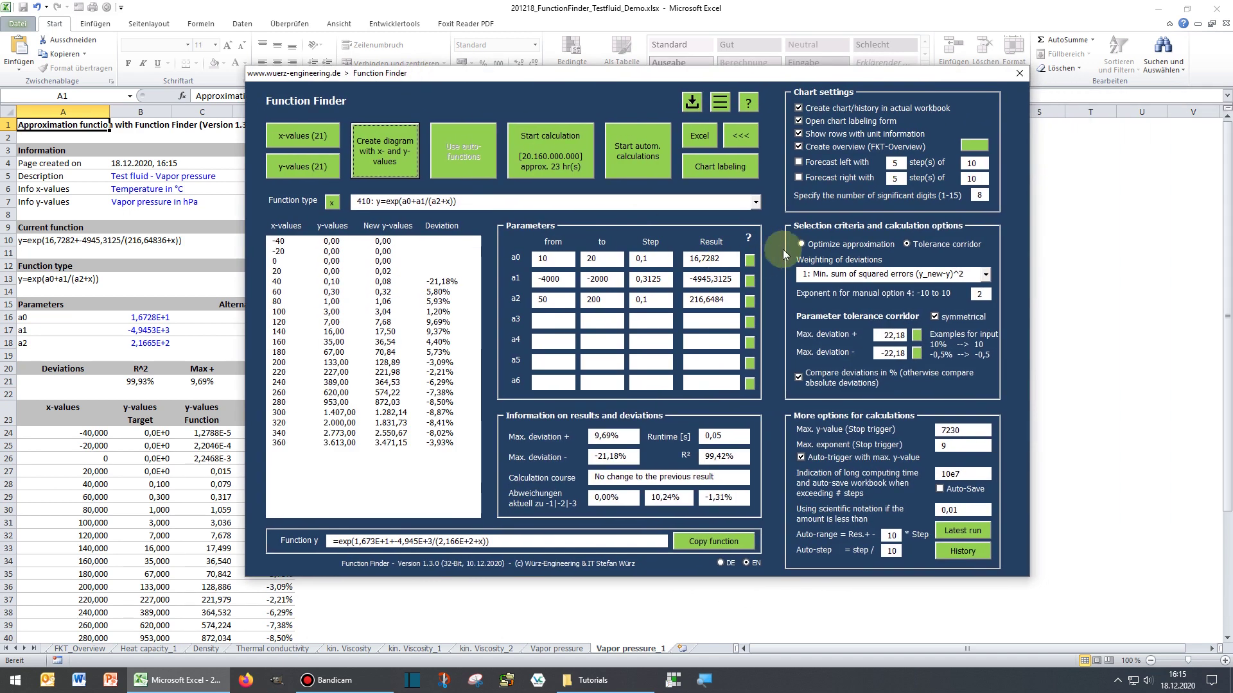
Select Optimize approximation, reset function type 410 to its basic settings and run the calculation again
{"action": "left_click", "coordinate": [821, 248]}
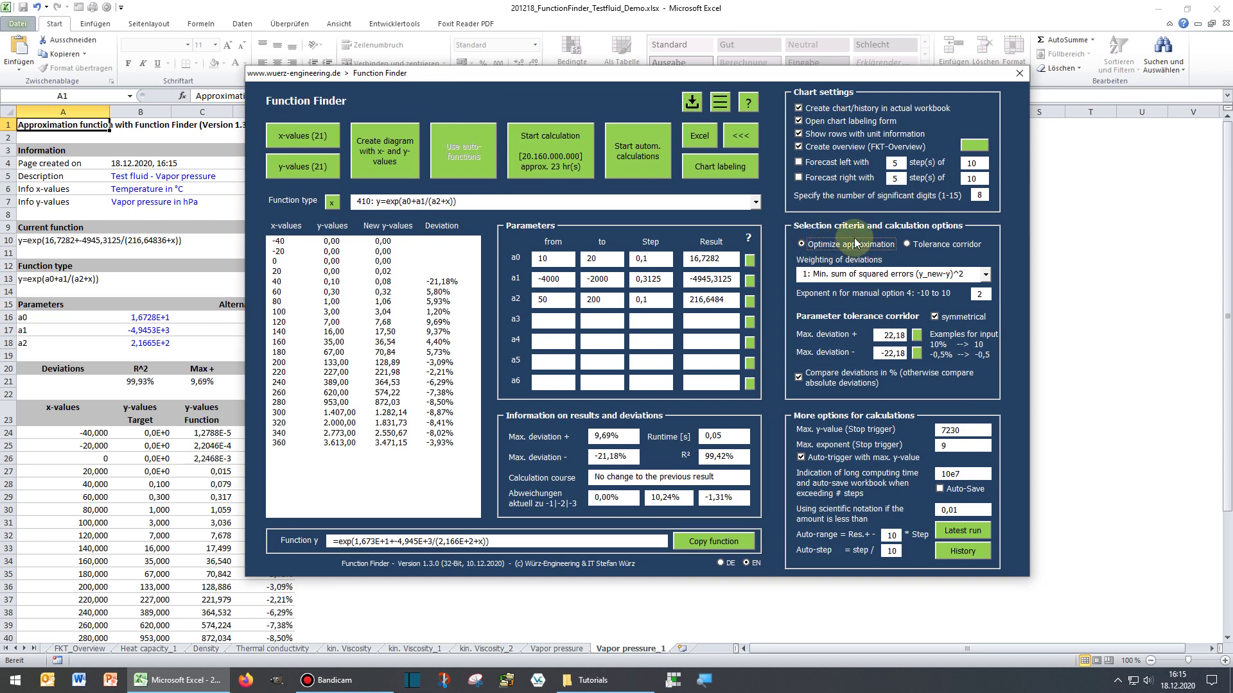
{"action": "left_click", "coordinate": [334, 204]}
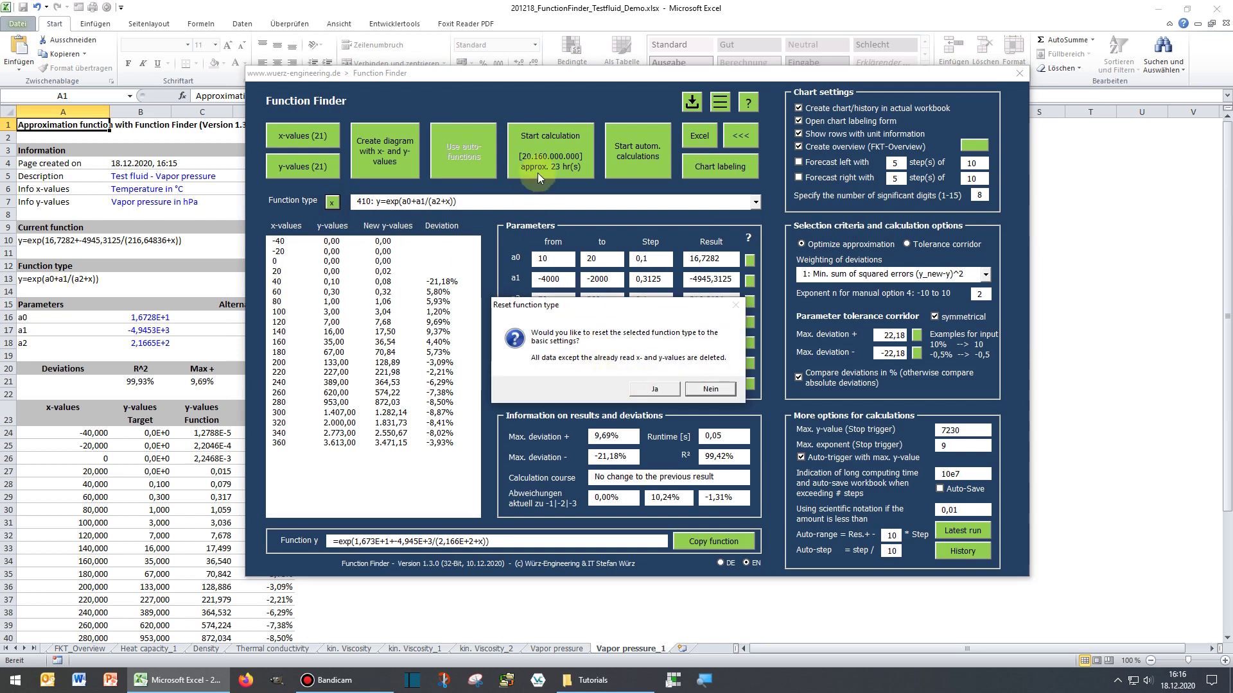
{"action": "left_click", "coordinate": [662, 390]}
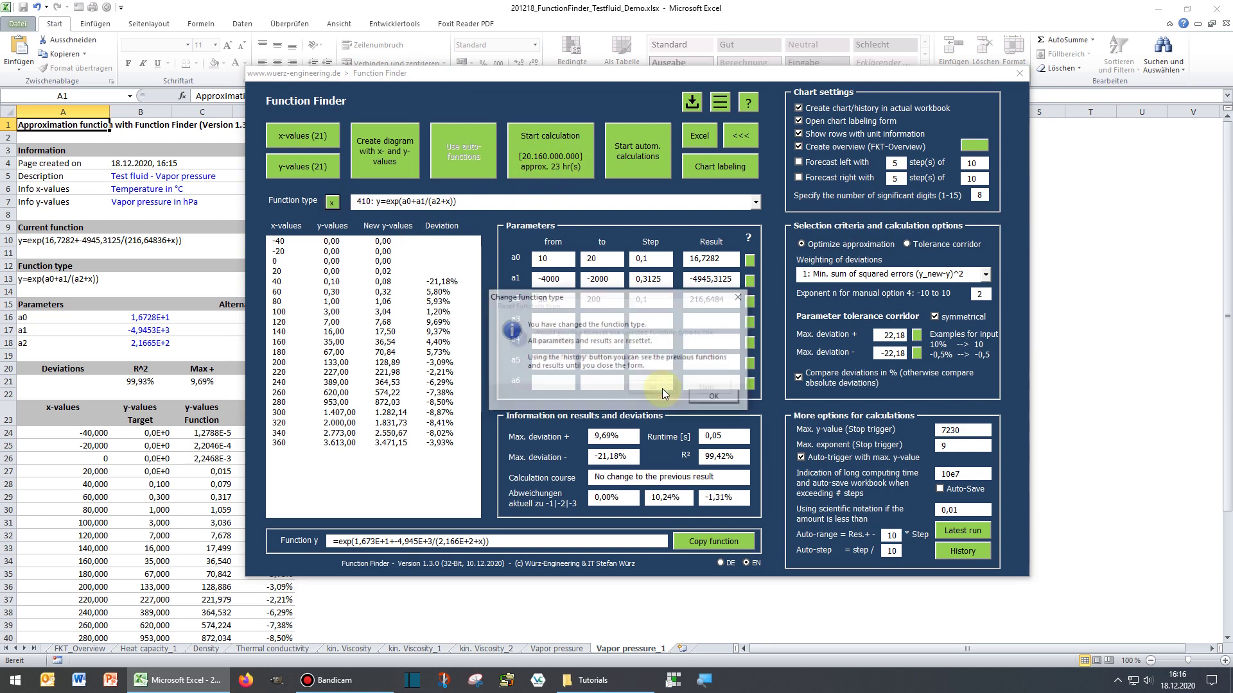
{"action": "left_click", "coordinate": [556, 165]}
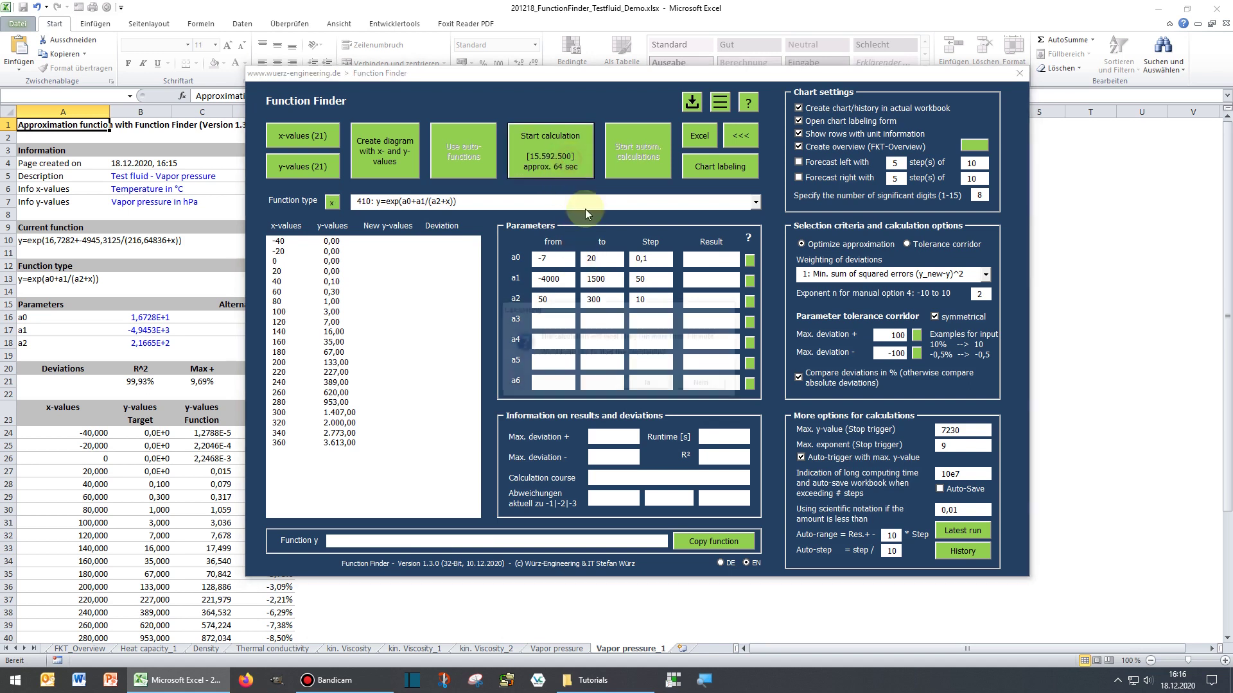
{"action": "left_click", "coordinate": [647, 384]}
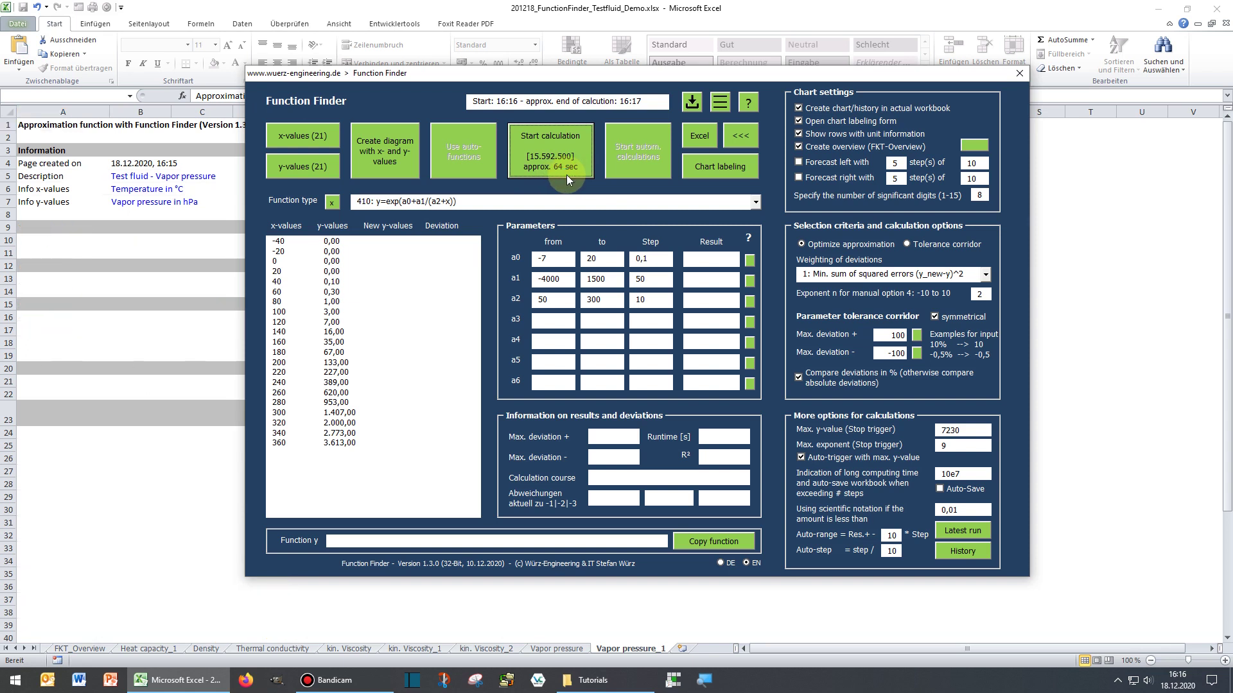
{"action": "left_click", "coordinate": [695, 476]}
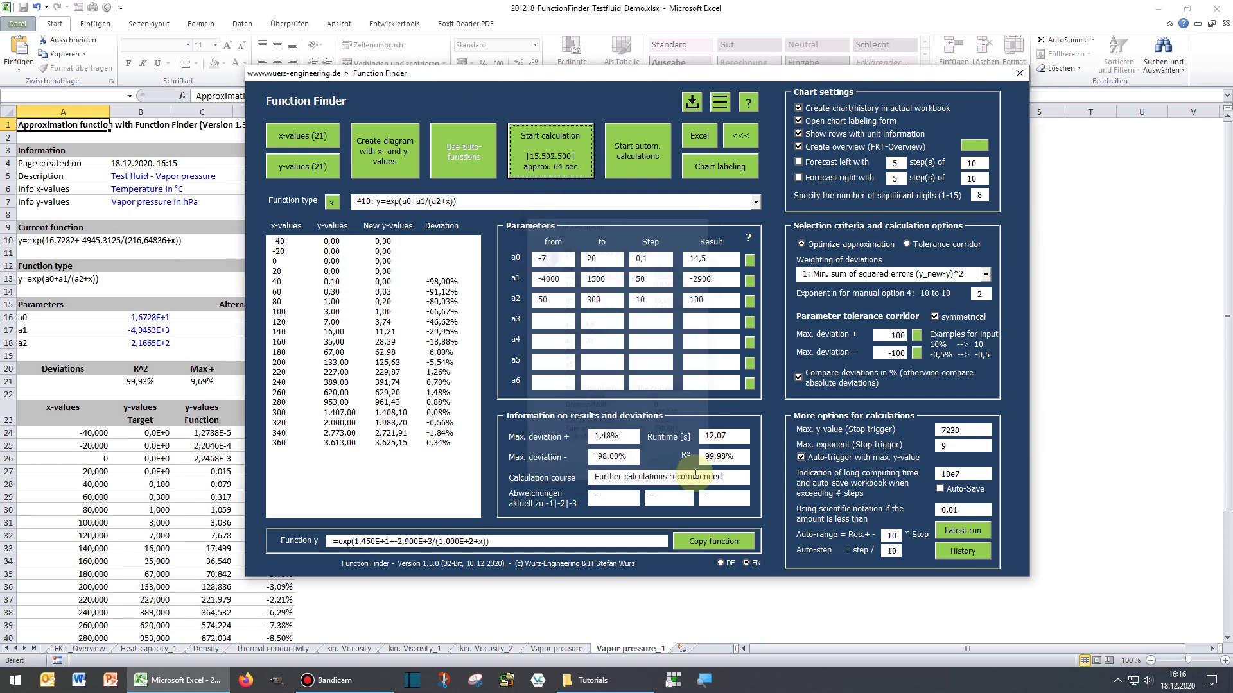
Narrow the parameter ranges for the optimized approximation: a0 from 10, a1 to -2000 and a2 to 200
{"action": "double_click", "coordinate": [565, 258]}
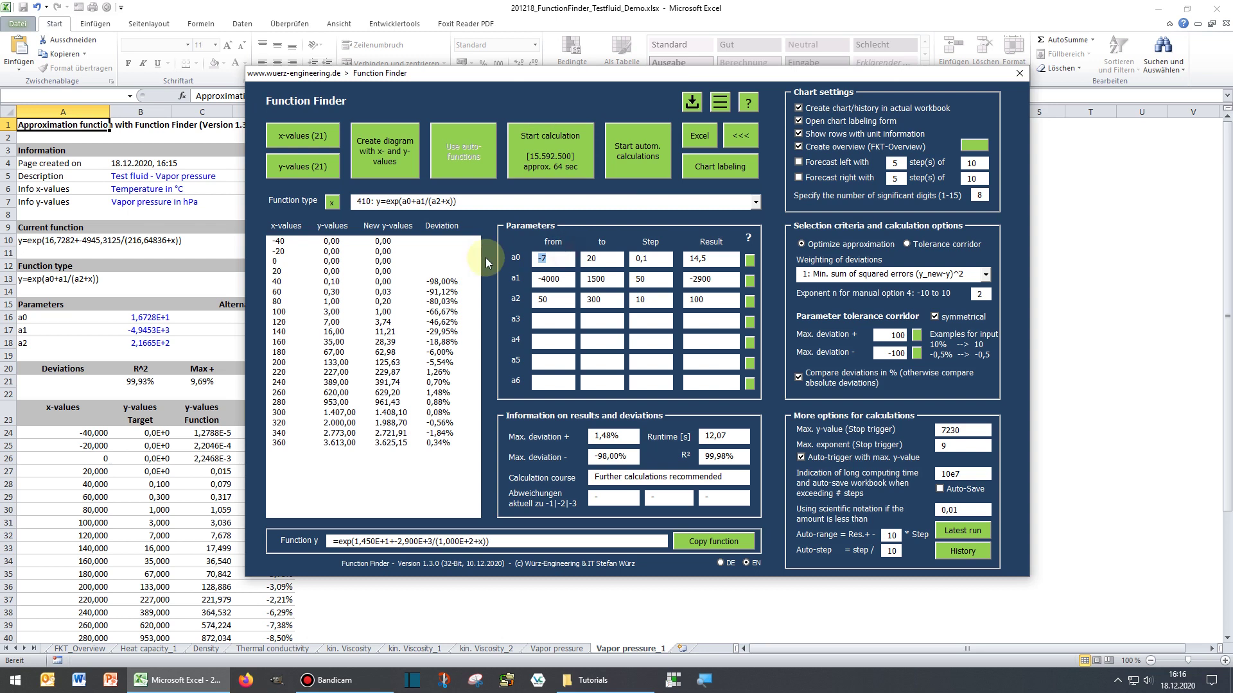
{"action": "type", "text": "10"}
{"action": "double_click", "coordinate": [613, 280]}
{"action": "type", "text": "-2000"}
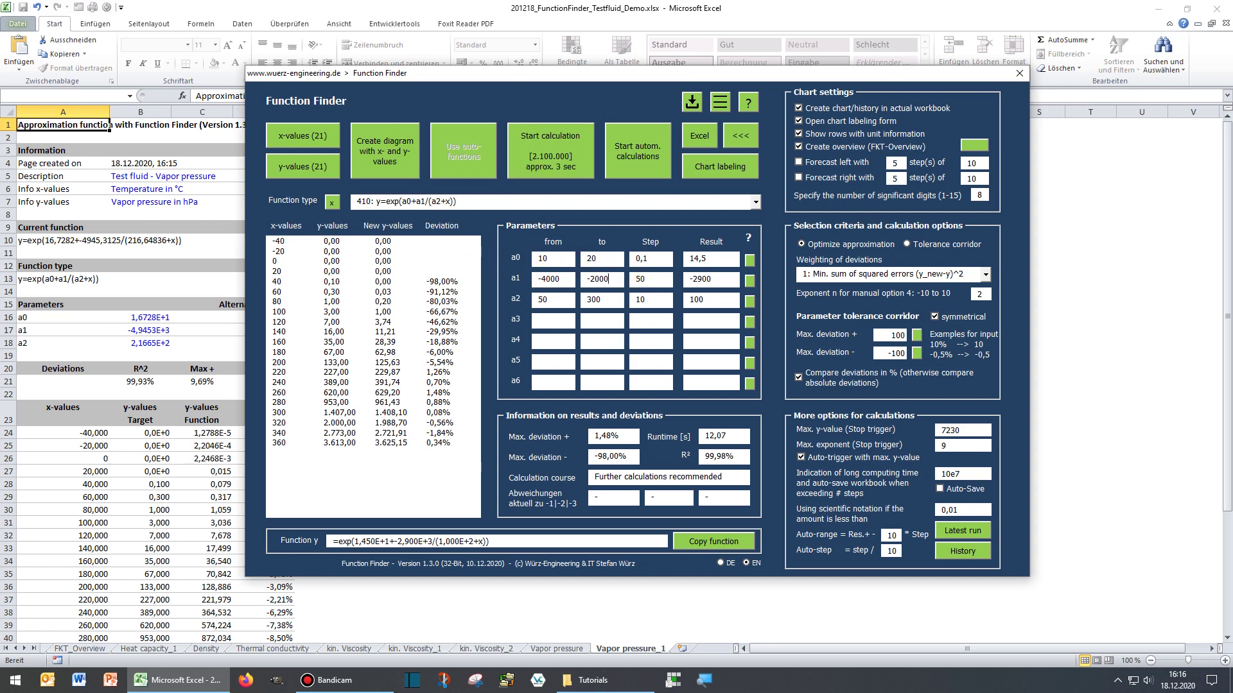
{"action": "double_click", "coordinate": [601, 300]}
{"action": "type", "text": "200"}
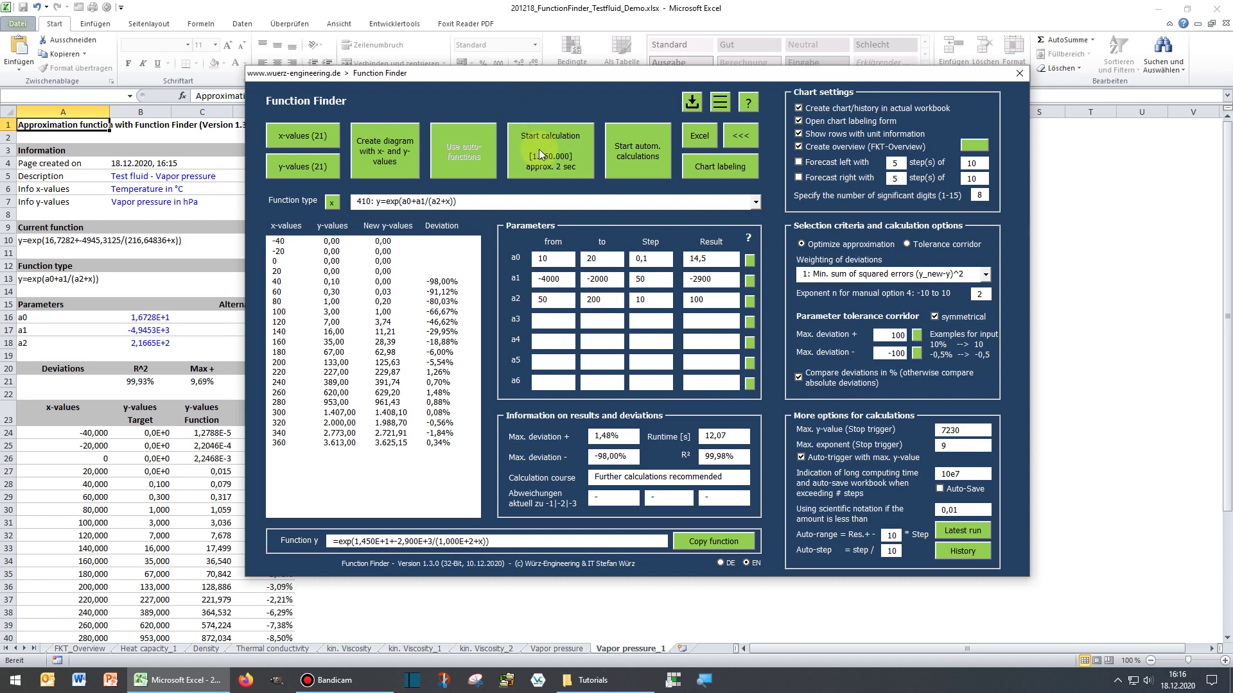
Run the automatic calculations for the optimized approximation, create its diagram sheet and return to the worksheet
{"action": "left_click", "coordinate": [646, 152]}
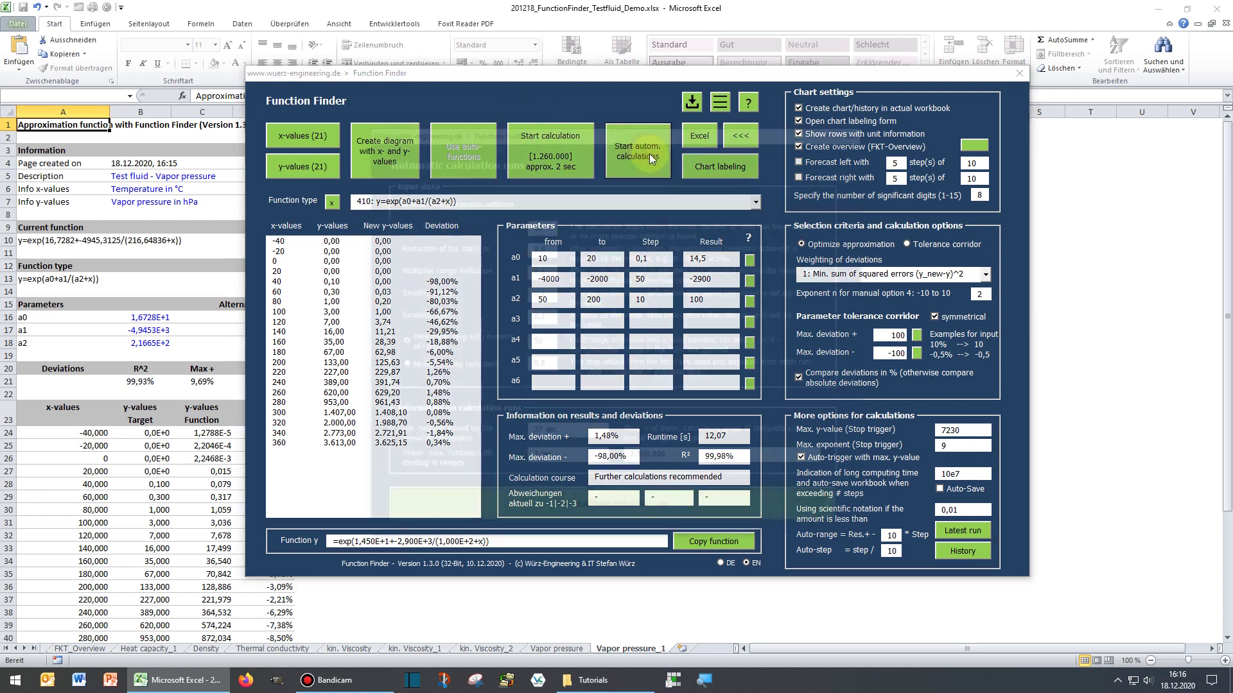
{"action": "left_click", "coordinate": [724, 517]}
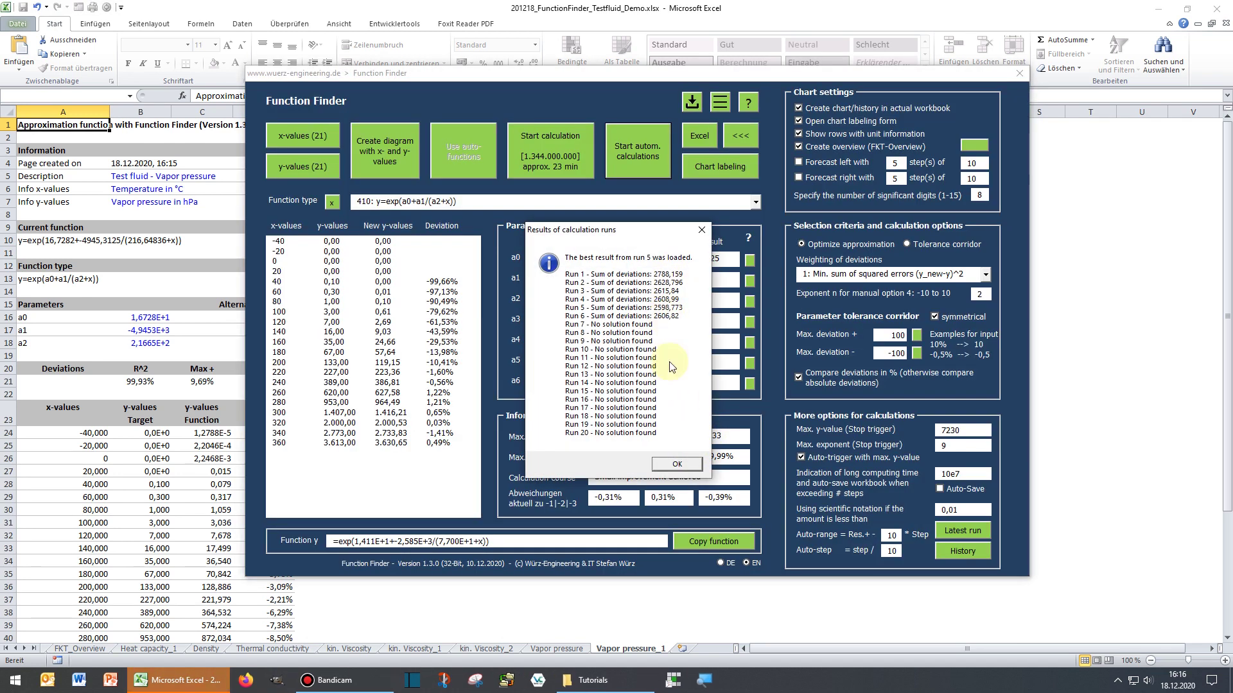
{"action": "left_click", "coordinate": [674, 465]}
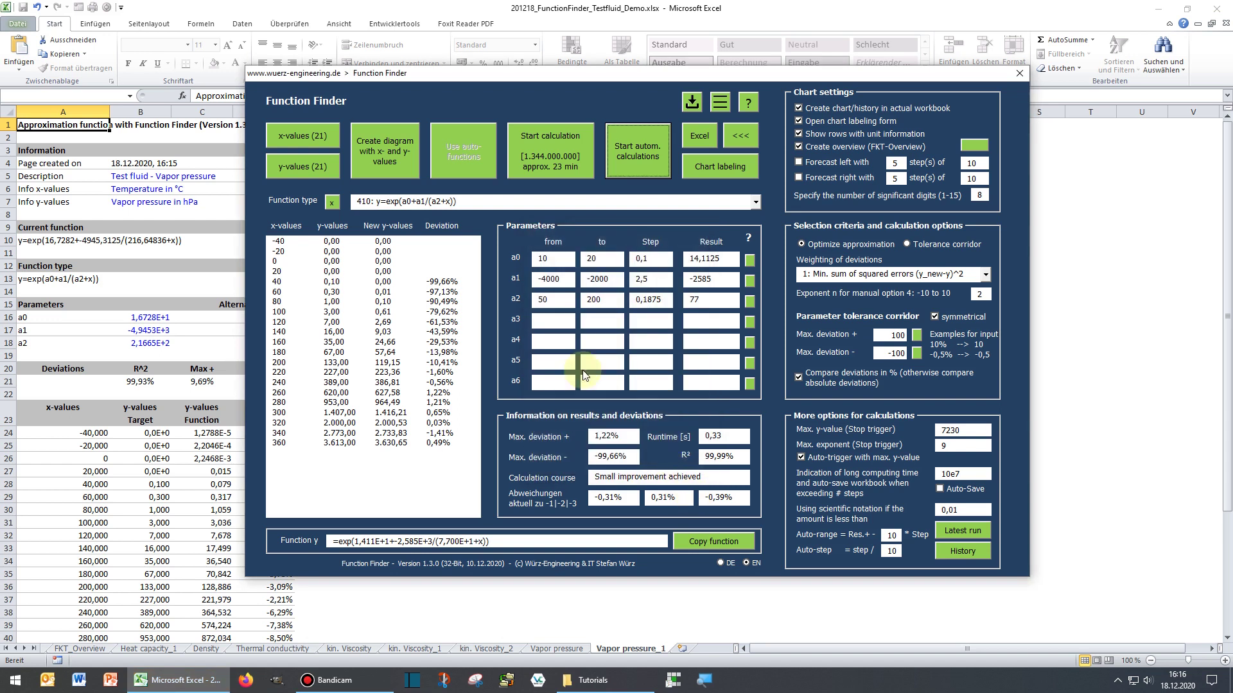
{"action": "left_click", "coordinate": [394, 157]}
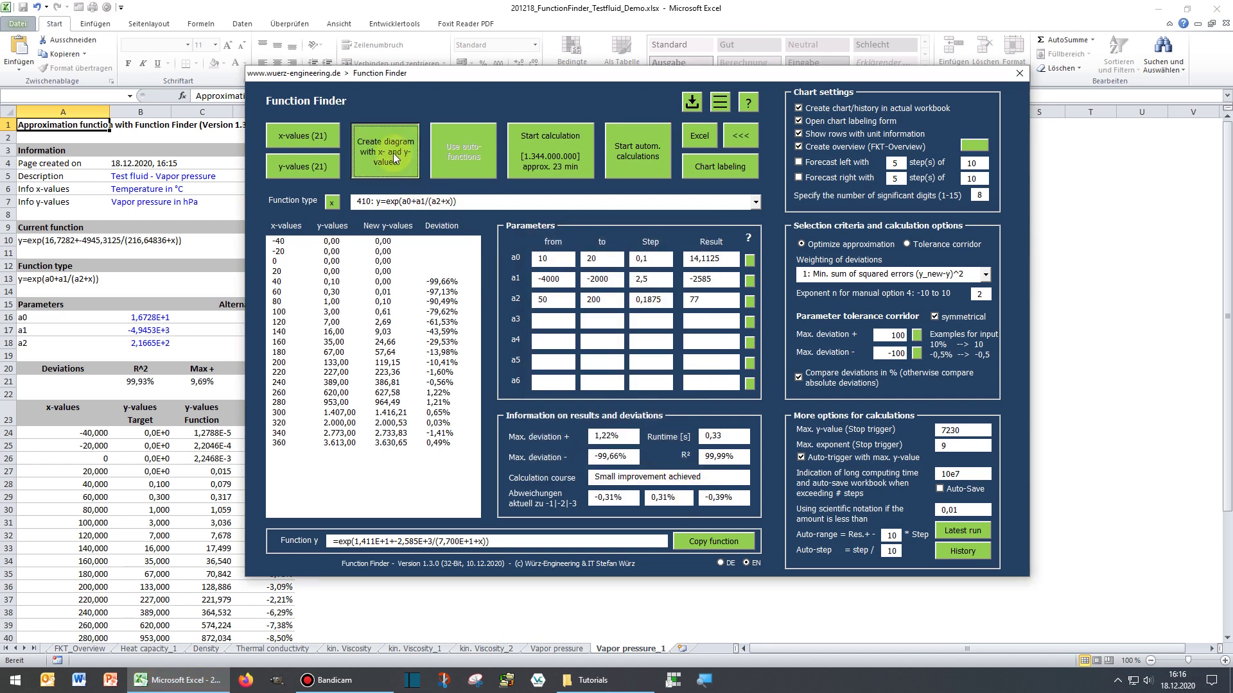
{"action": "left_click", "coordinate": [699, 139]}
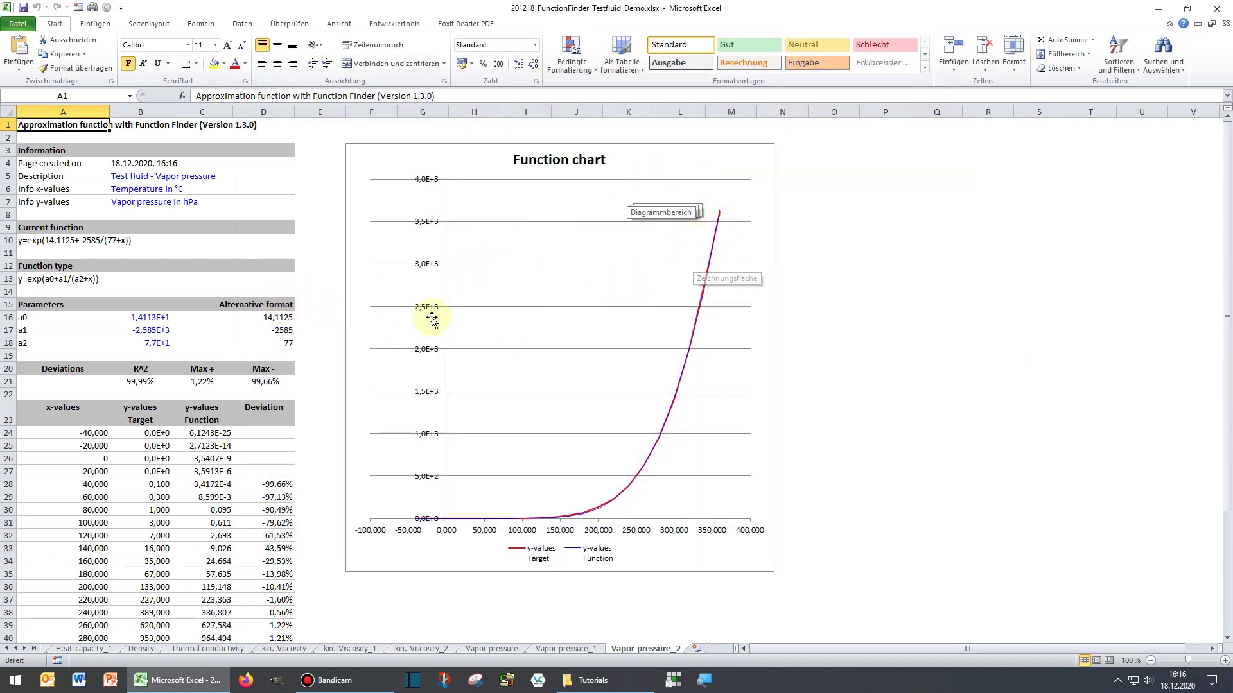
Compare the target and function values and their deviations at high and low temperatures on the Vapor pressure_2 sheet
{"action": "scroll", "coordinate": [223, 321], "scroll_direction": "down", "scroll_amount": 3}
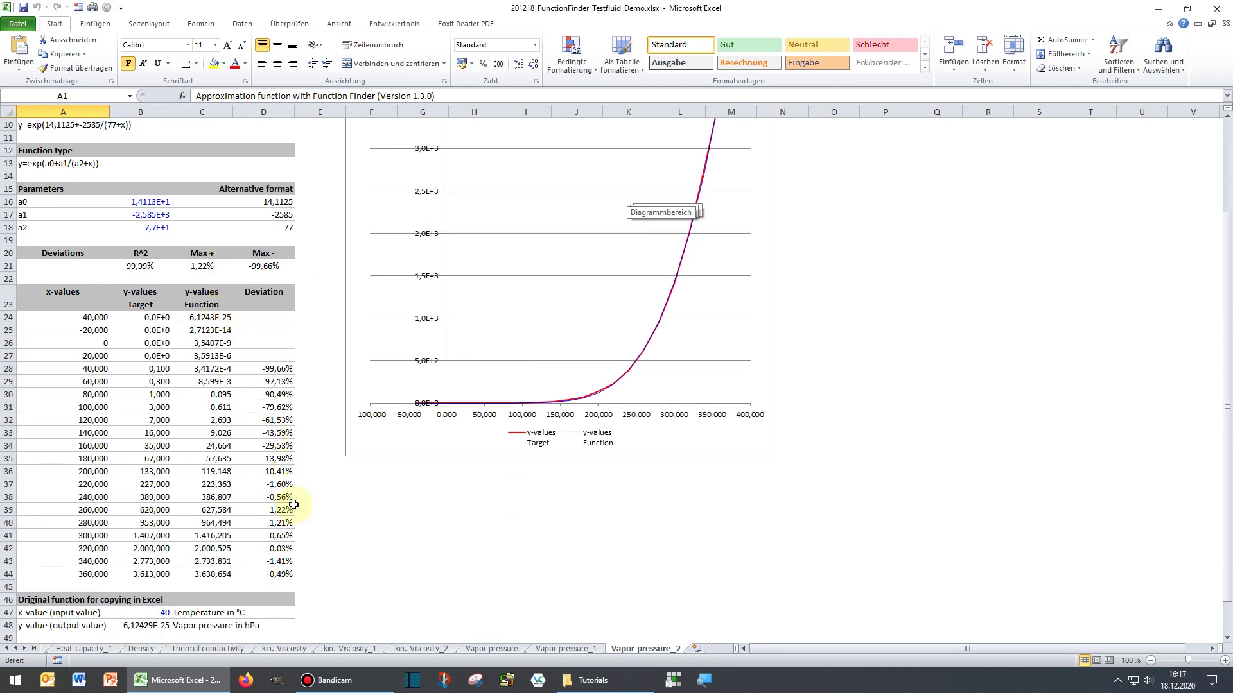
{"action": "left_click_drag", "start_coordinate": [225, 574], "coordinate": [152, 510]}
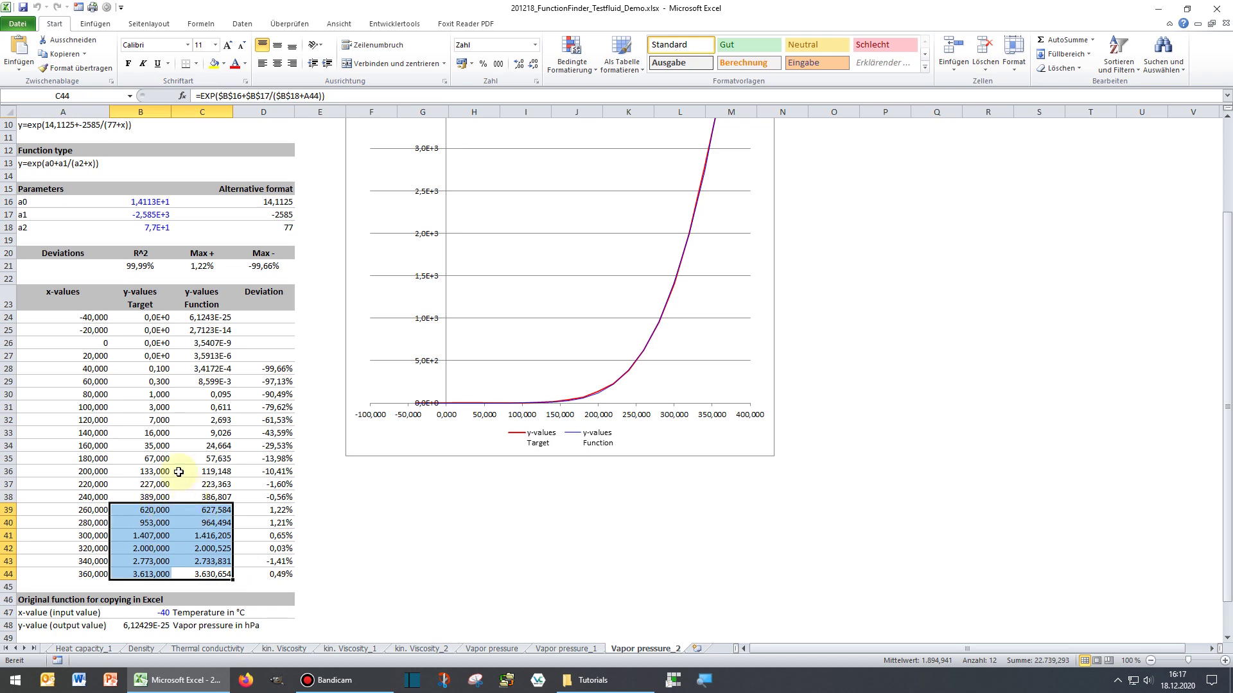
{"action": "left_click_drag", "start_coordinate": [151, 450], "coordinate": [267, 371]}
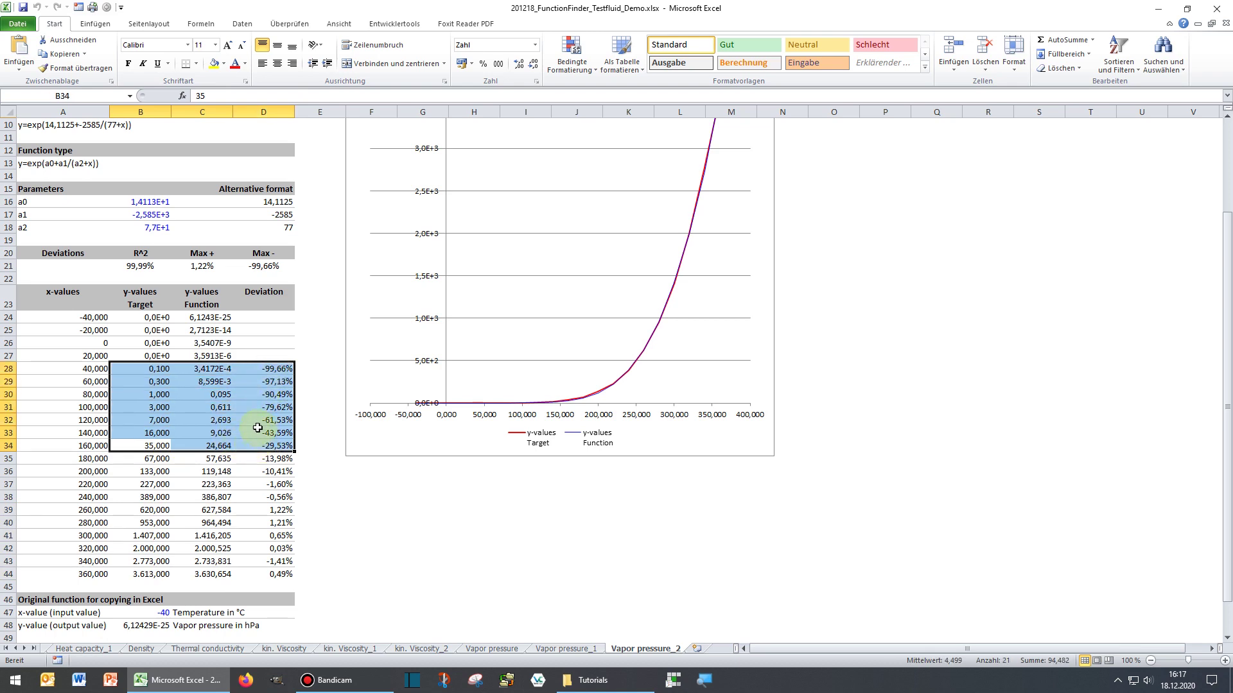
{"action": "left_click", "coordinate": [223, 392]}
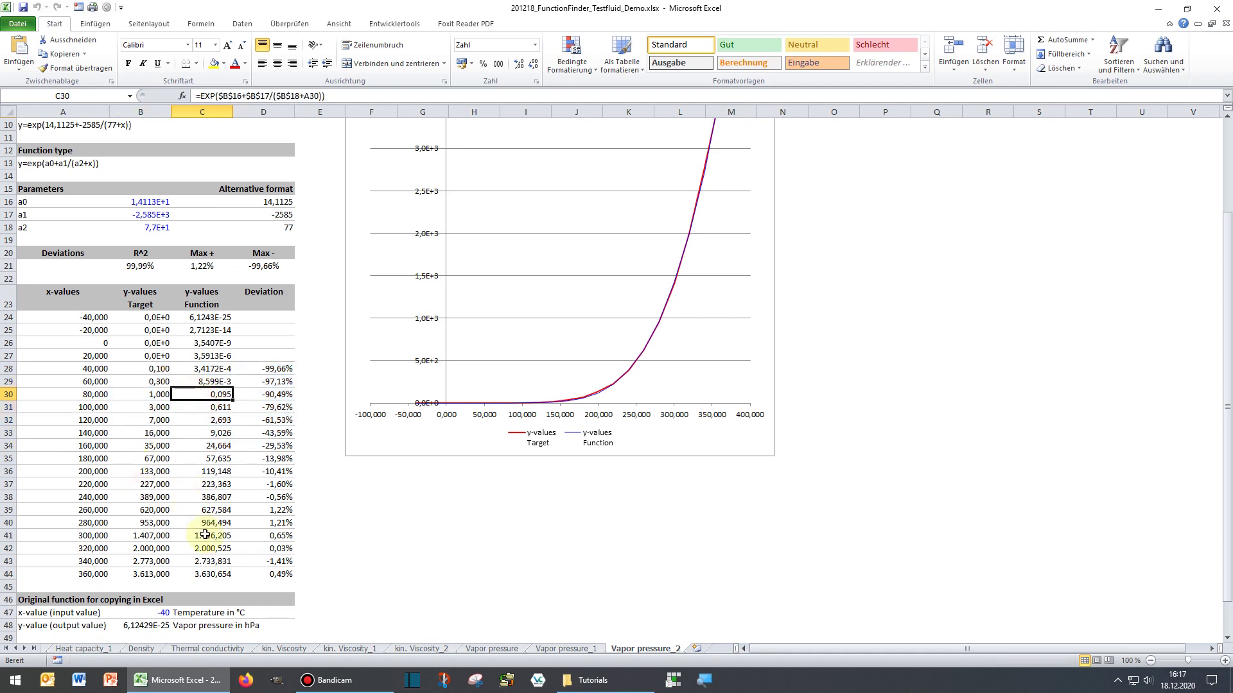
{"action": "left_click_drag", "start_coordinate": [281, 574], "coordinate": [135, 527]}
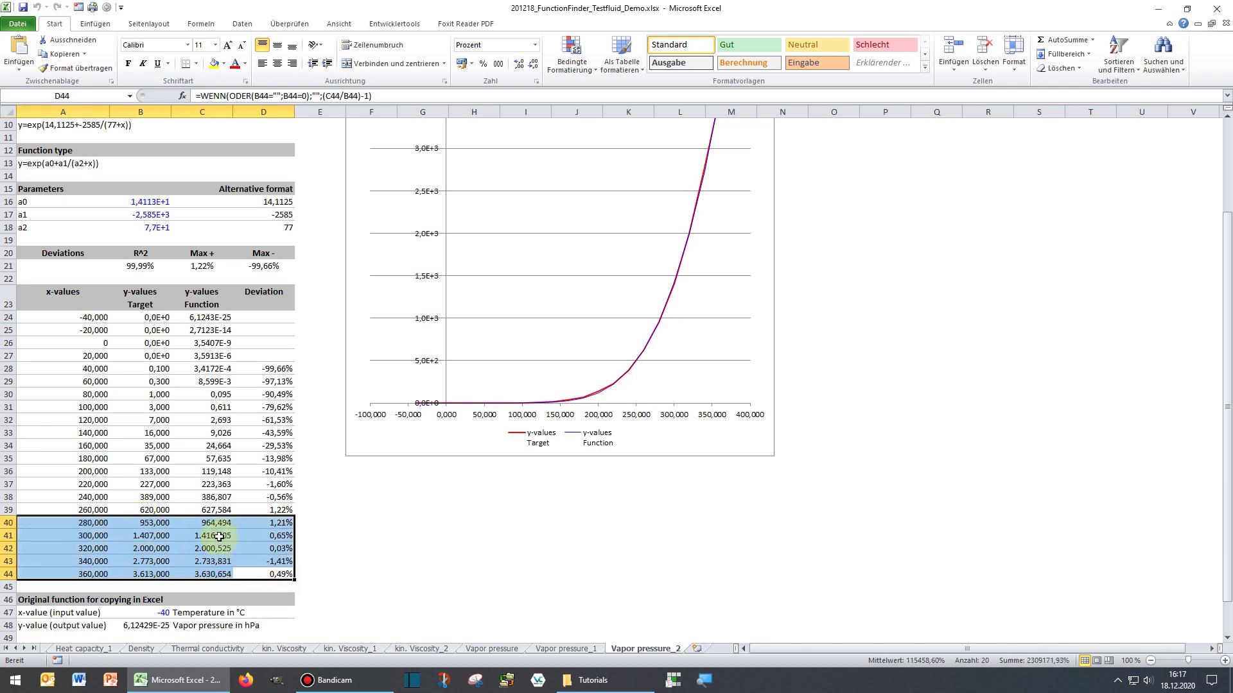
{"action": "left_click", "coordinate": [283, 360]}
{"action": "scroll", "coordinate": [271, 393], "scroll_direction": "up", "scroll_amount": 3}
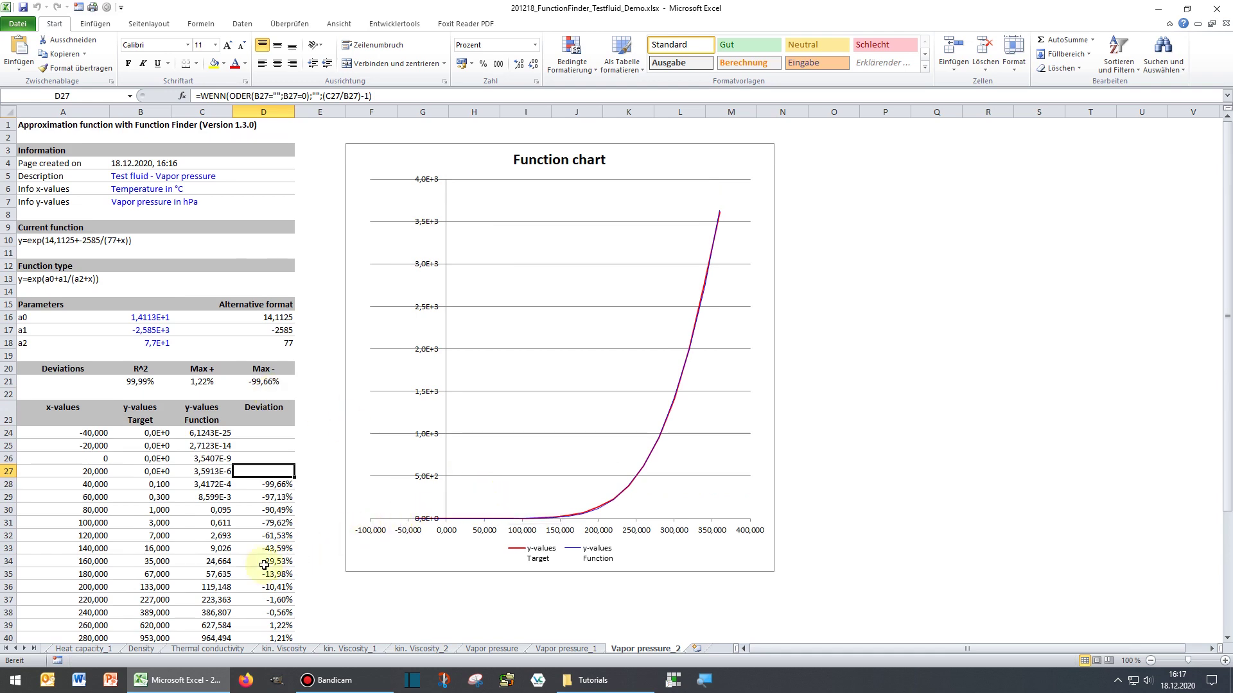
Open the FKT_Overview sheet and follow its link to the kin. Viscosity_1 diagram sheet
{"action": "left_click", "coordinate": [6, 649]}
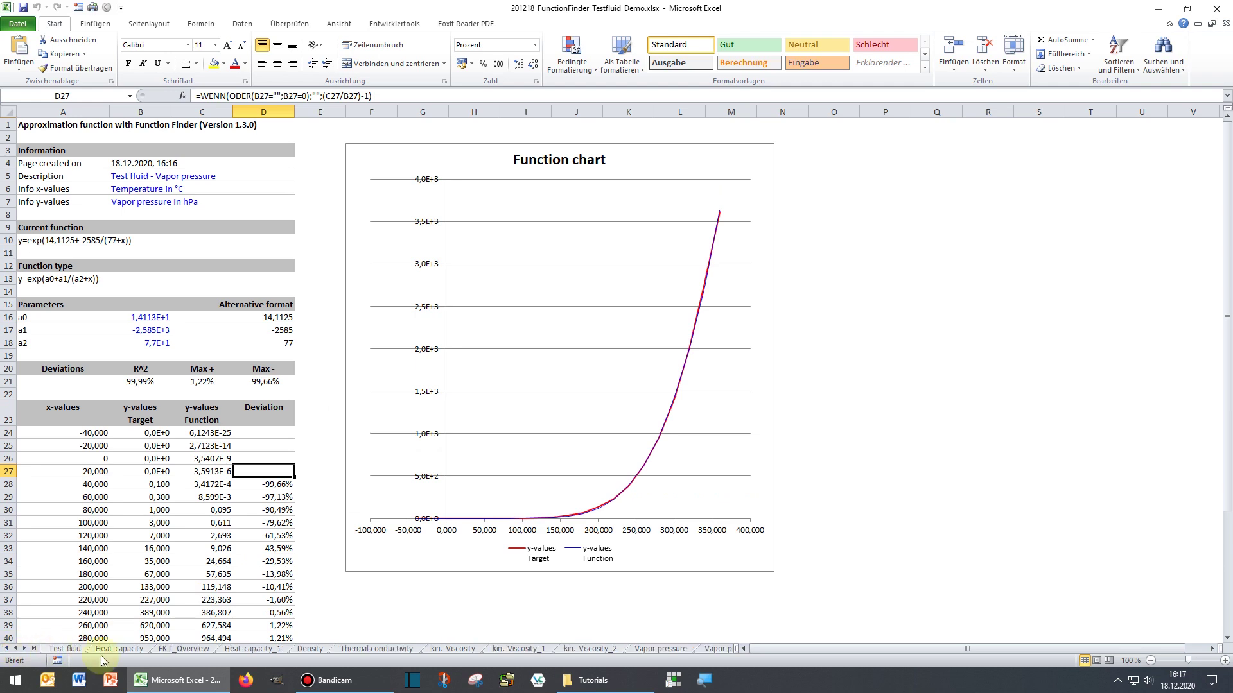
{"action": "left_click", "coordinate": [180, 650]}
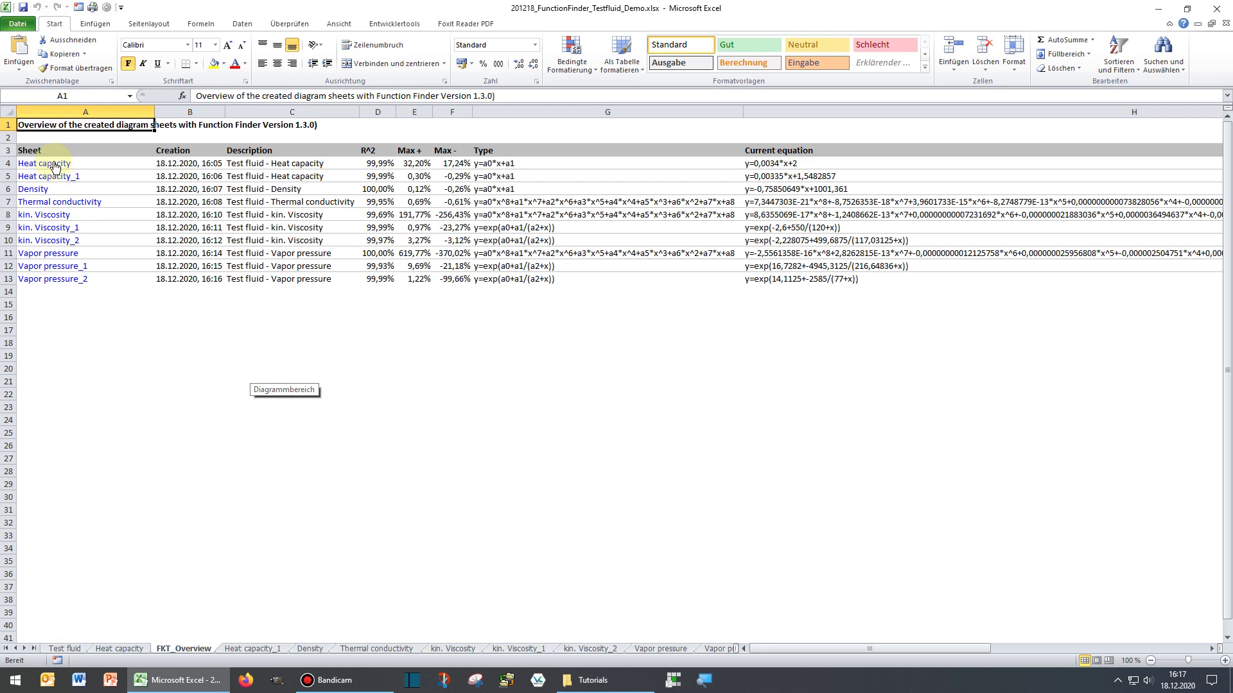
{"action": "left_click", "coordinate": [51, 228]}
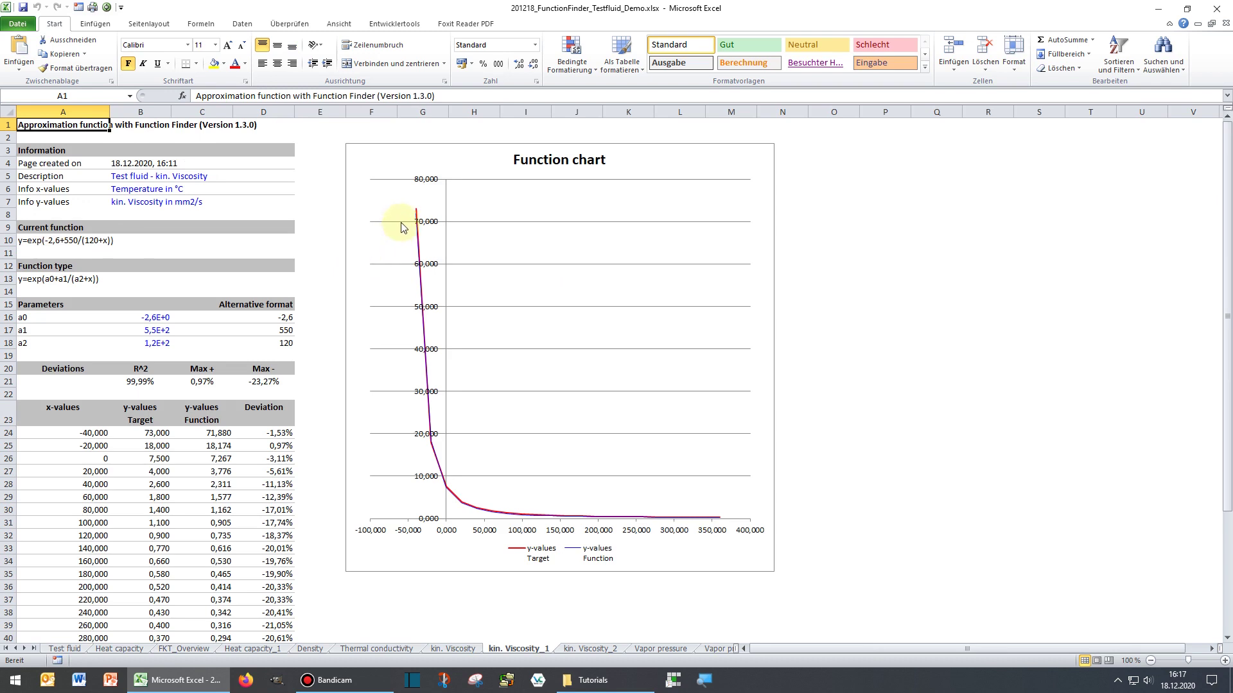
Return to the FKT_Overview sheet, follow its link to the Heat capacity diagram sheet and delete that sheet
{"action": "left_click", "coordinate": [108, 9]}
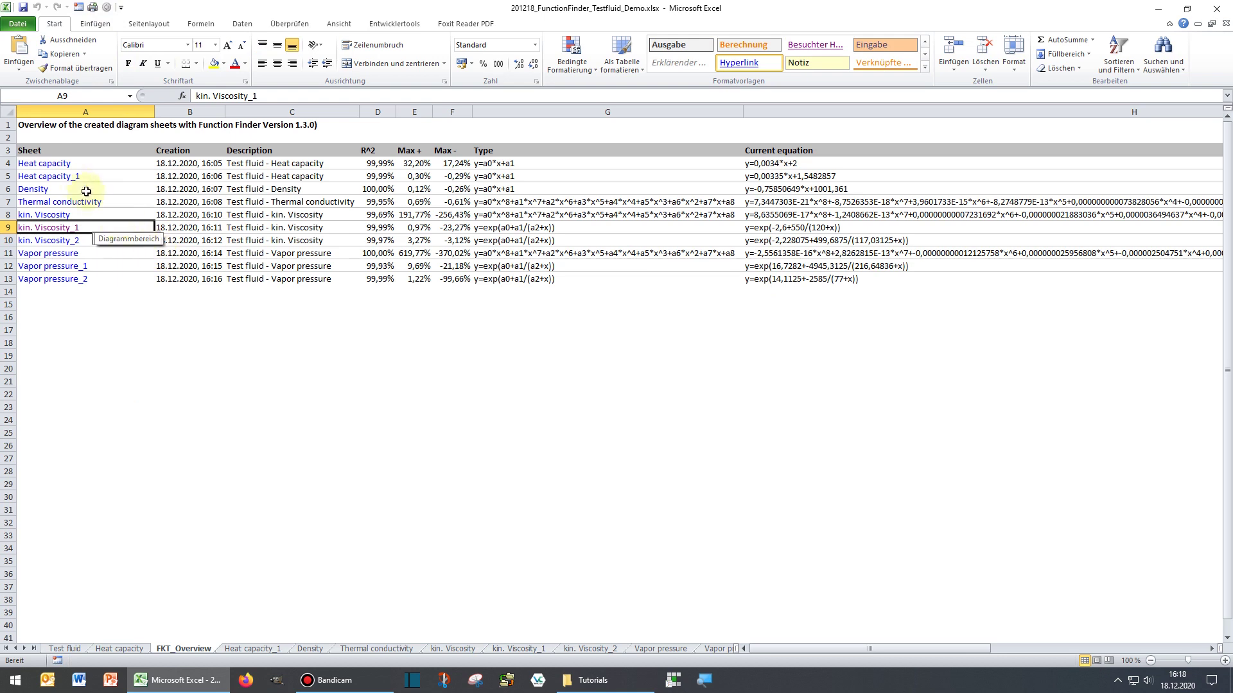
{"action": "left_click", "coordinate": [44, 163]}
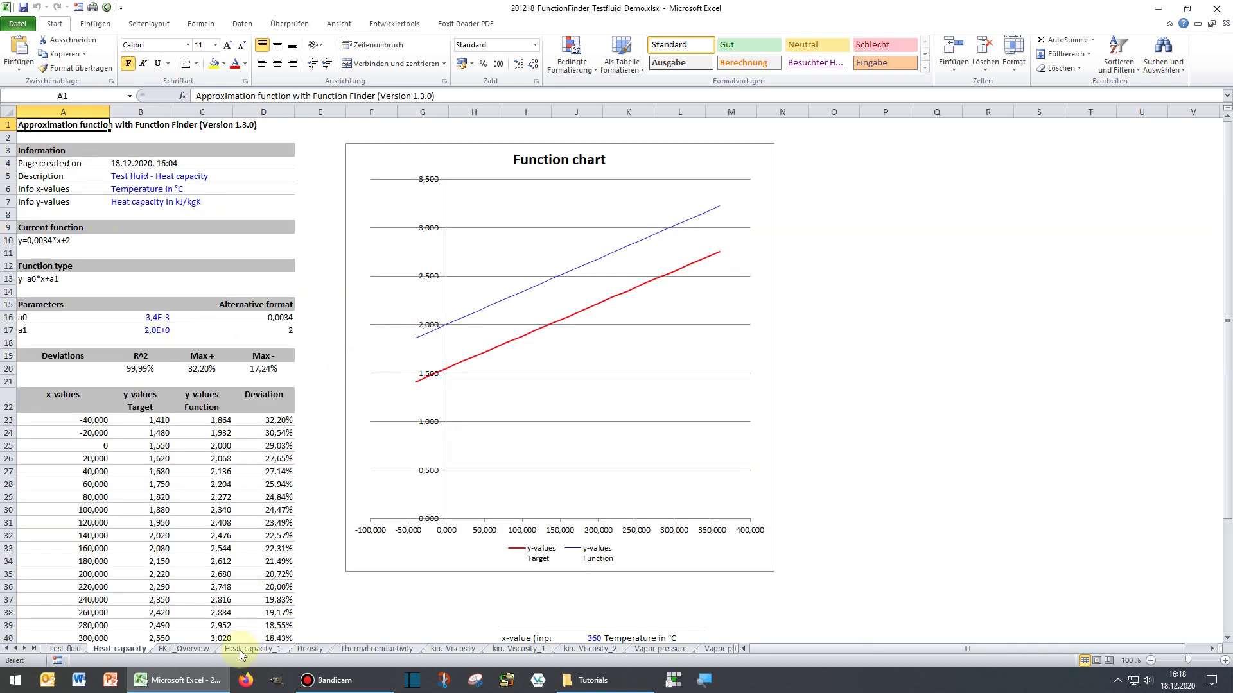
{"action": "right_click", "coordinate": [128, 649]}
{"action": "left_click", "coordinate": [168, 522]}
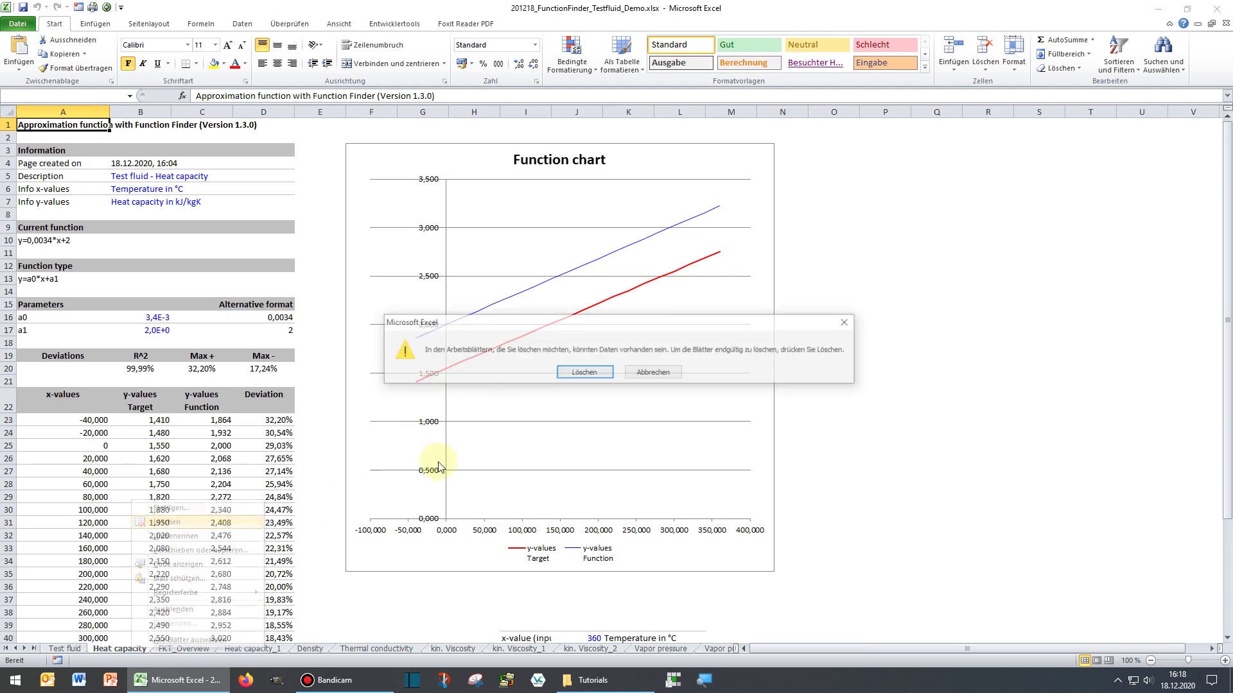
{"action": "key", "text": "Return"}
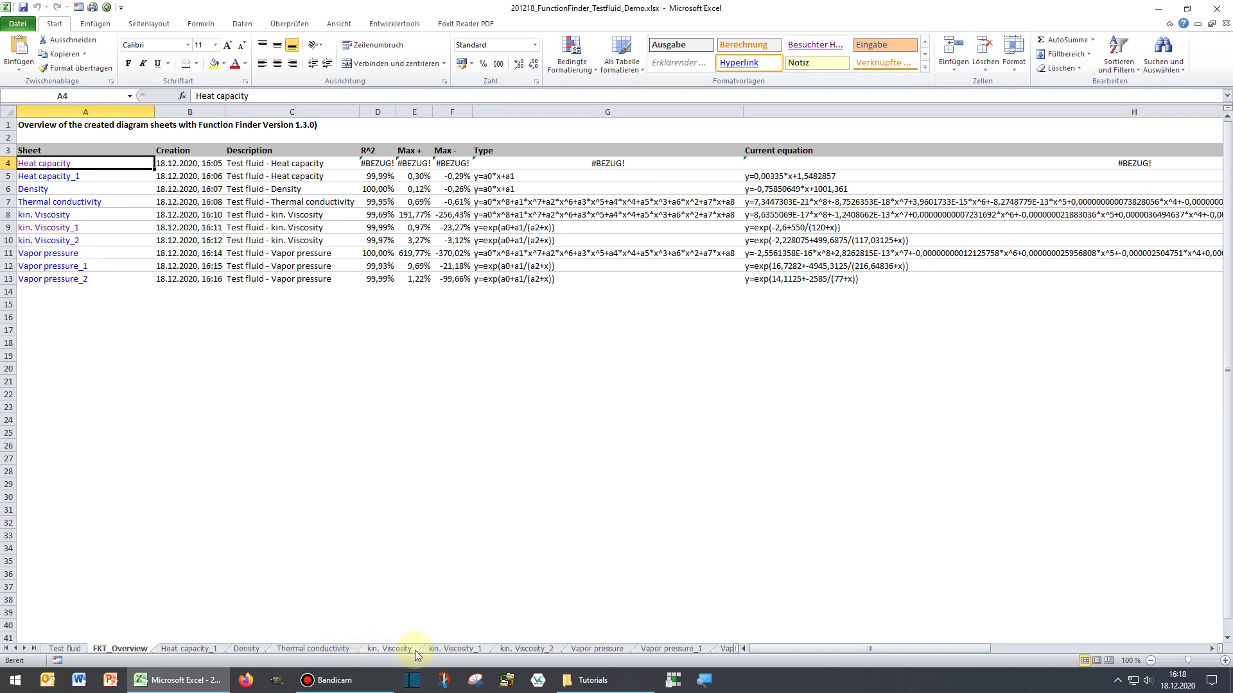
Delete the superseded kin. Viscosity and kin. Viscosity_1 diagram sheets together, keeping kin. Viscosity_2
{"action": "left_click", "coordinate": [537, 650]}
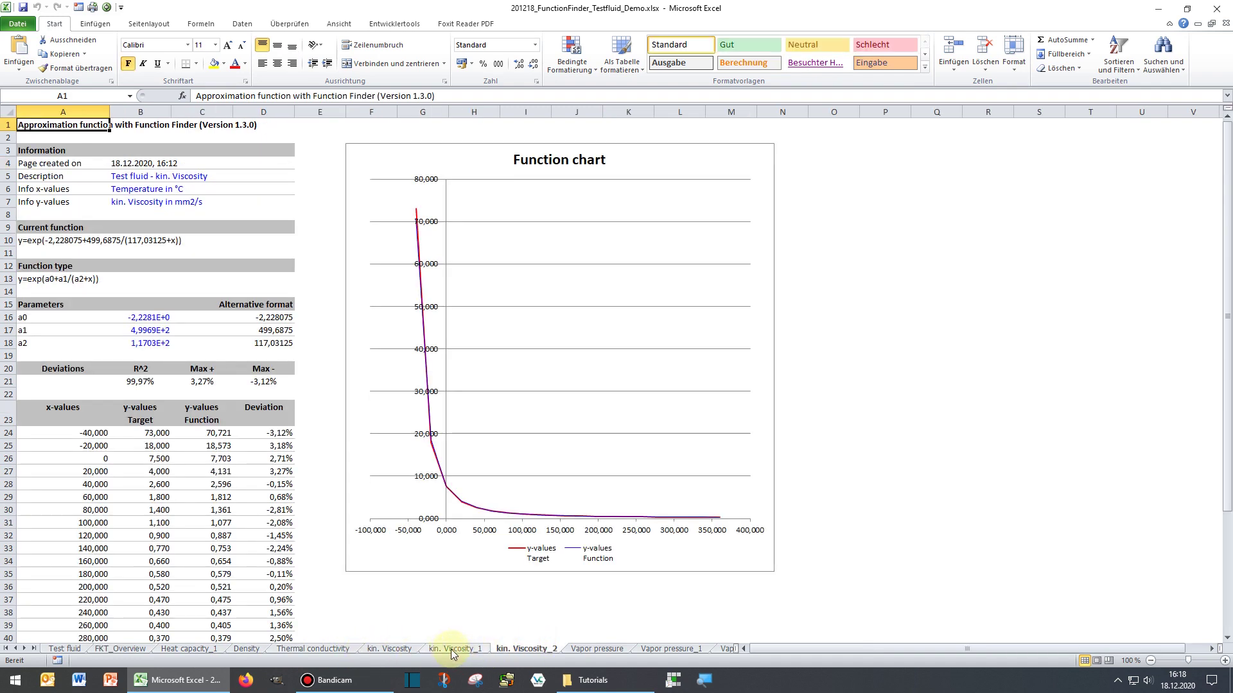
{"action": "left_click", "coordinate": [394, 649], "text": "shift"}
{"action": "right_click", "coordinate": [394, 650]}
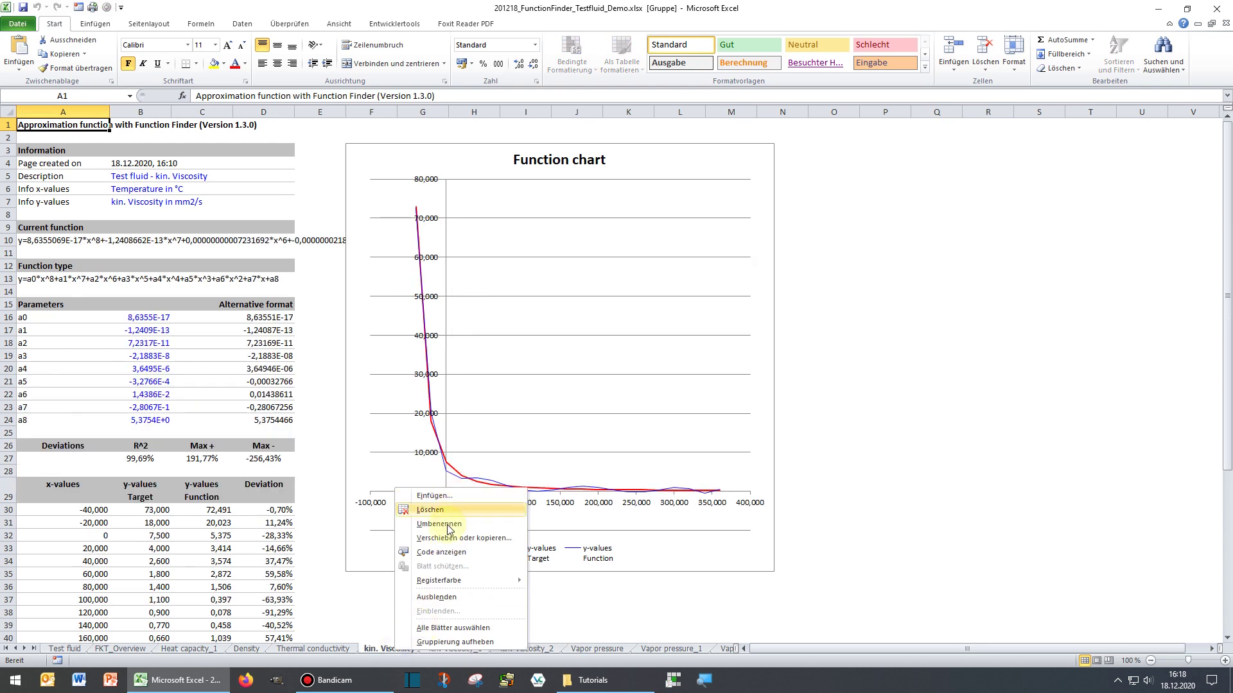
{"action": "left_click", "coordinate": [430, 510]}
{"action": "left_click", "coordinate": [597, 448]}
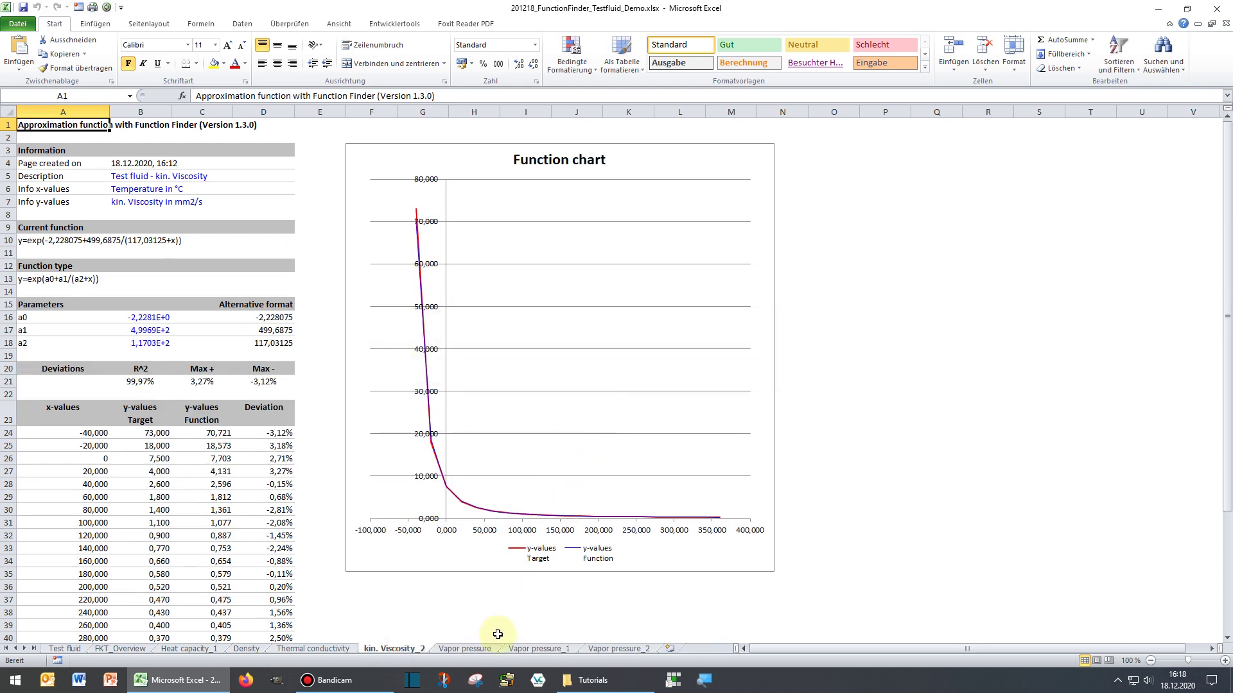
Delete the superseded Vapor pressure and Vapor pressure_1 diagram sheets together, keeping Vapor pressure_2
{"action": "left_click", "coordinate": [617, 648]}
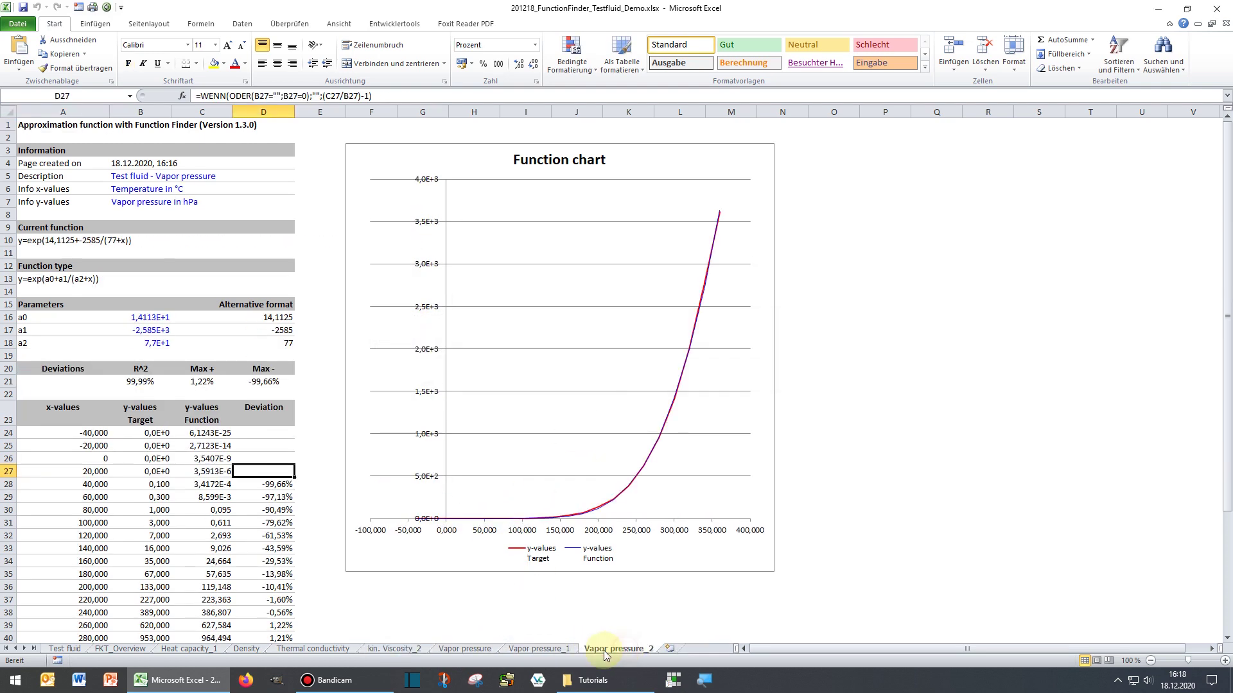
{"action": "left_click", "coordinate": [556, 650]}
{"action": "left_click", "coordinate": [474, 649], "text": "shift"}
{"action": "right_click", "coordinate": [474, 649]}
{"action": "left_click", "coordinate": [534, 512]}
{"action": "left_click", "coordinate": [585, 375]}
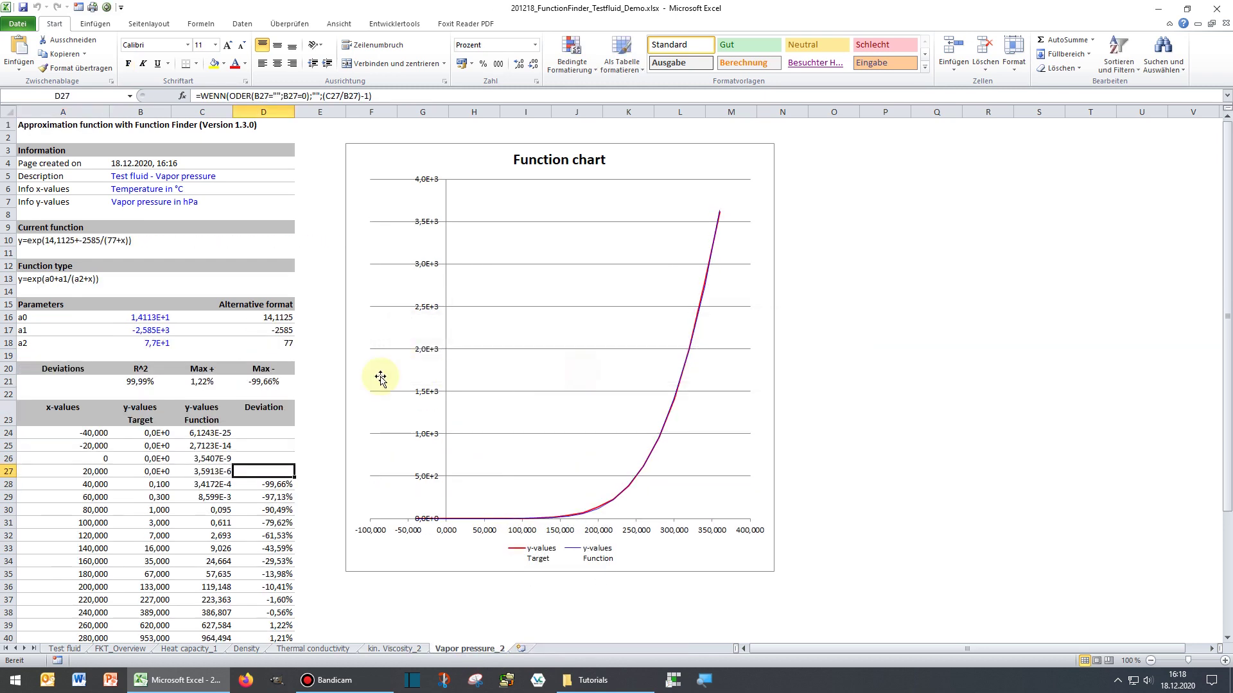
Open Function Finder and rebuild the FKT_Overview sheet from the remaining diagram sheets
{"action": "key", "text": "ctrl+shift+f"}
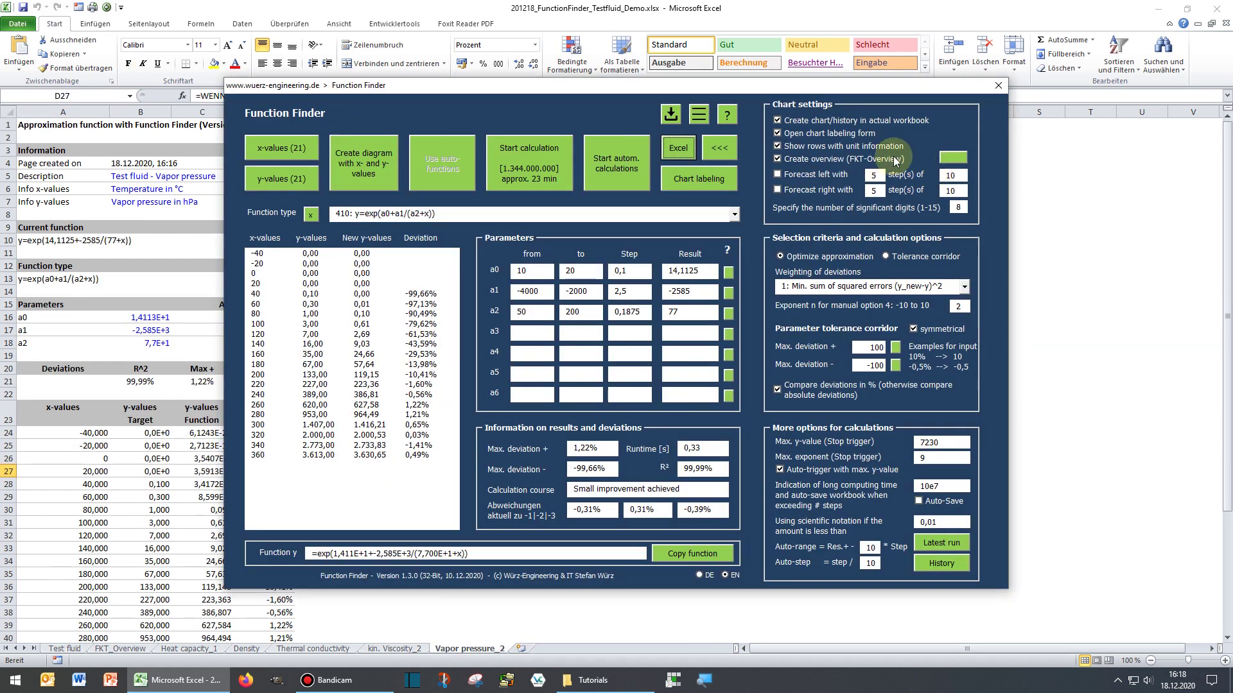
{"action": "left_click", "coordinate": [953, 158]}
{"action": "left_click", "coordinate": [667, 384]}
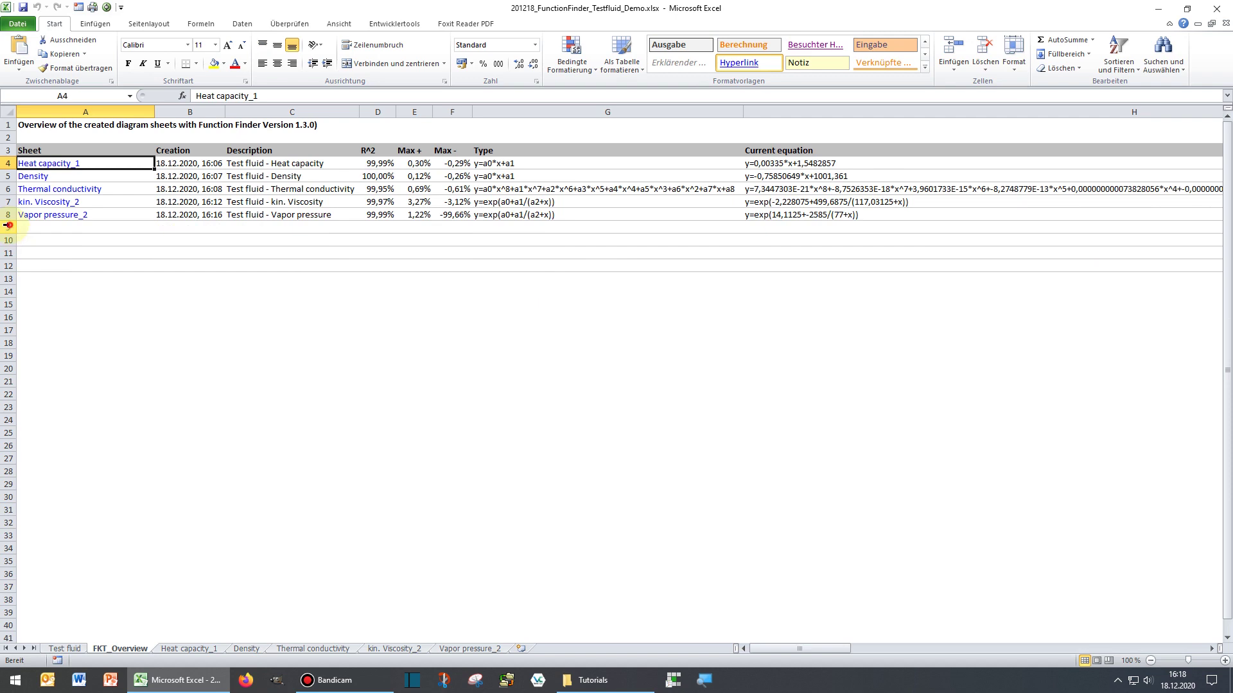
Delete the leftover empty rows 9 to 12 beneath the overview table
{"action": "left_click_drag", "start_coordinate": [7, 225], "coordinate": [9, 265]}
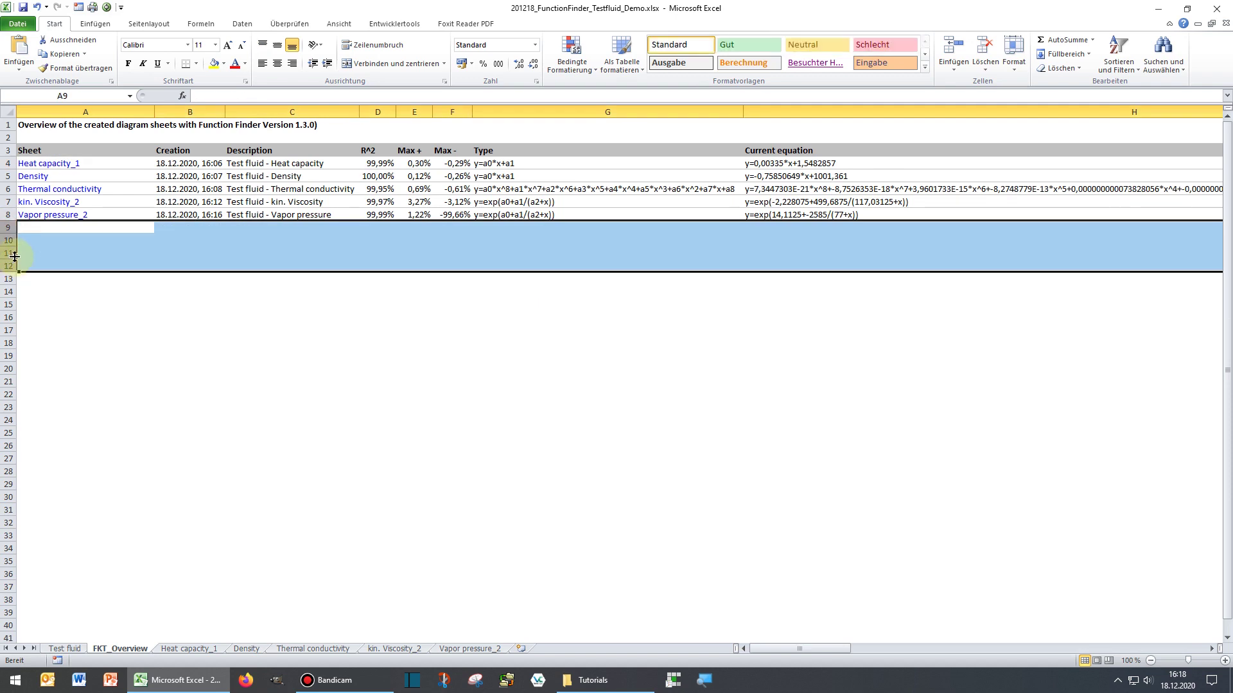
{"action": "left_click", "coordinate": [68, 176]}
{"action": "left_click", "coordinate": [93, 259]}
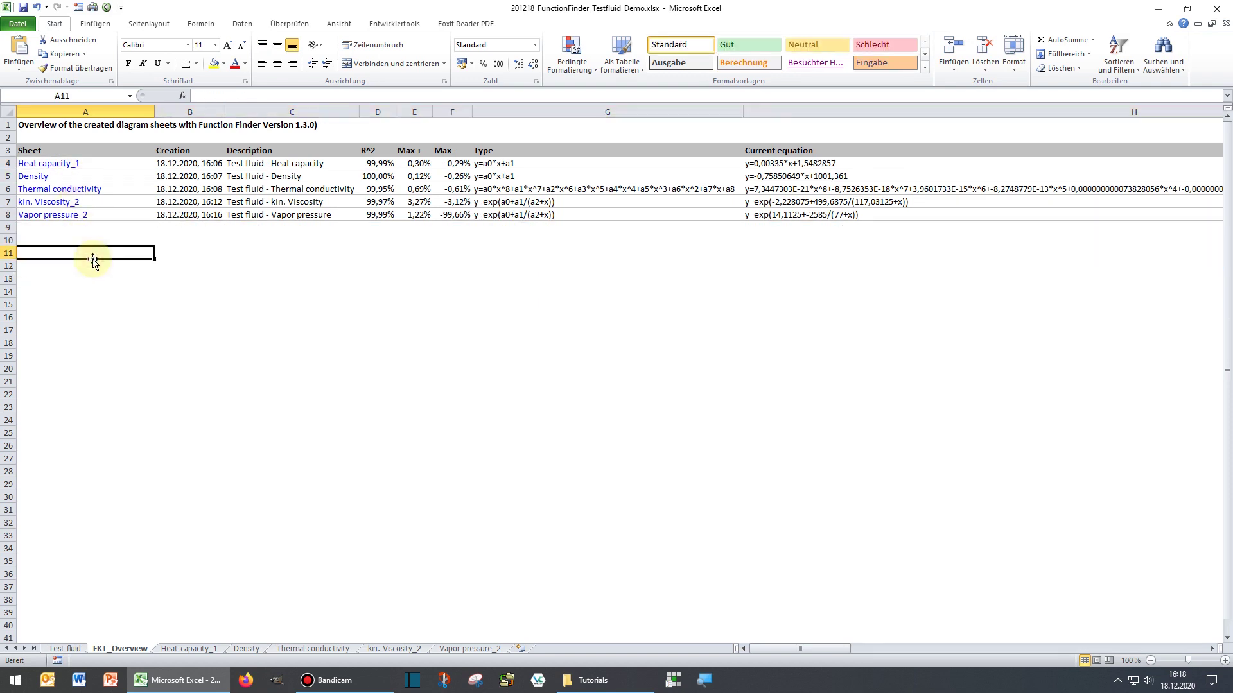
Widen columns D to F of the overview equally and centre the R^2, Max + and Max - values
{"action": "left_click_drag", "start_coordinate": [379, 112], "coordinate": [487, 112]}
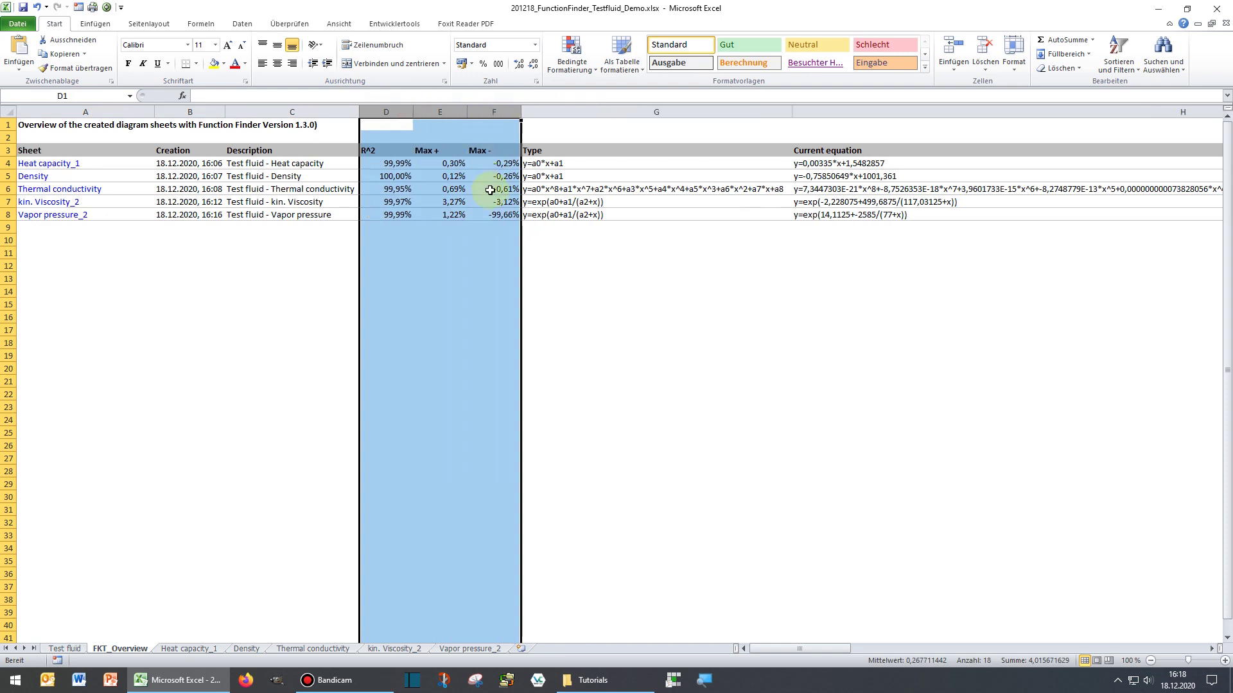
{"action": "left_click", "coordinate": [277, 63]}
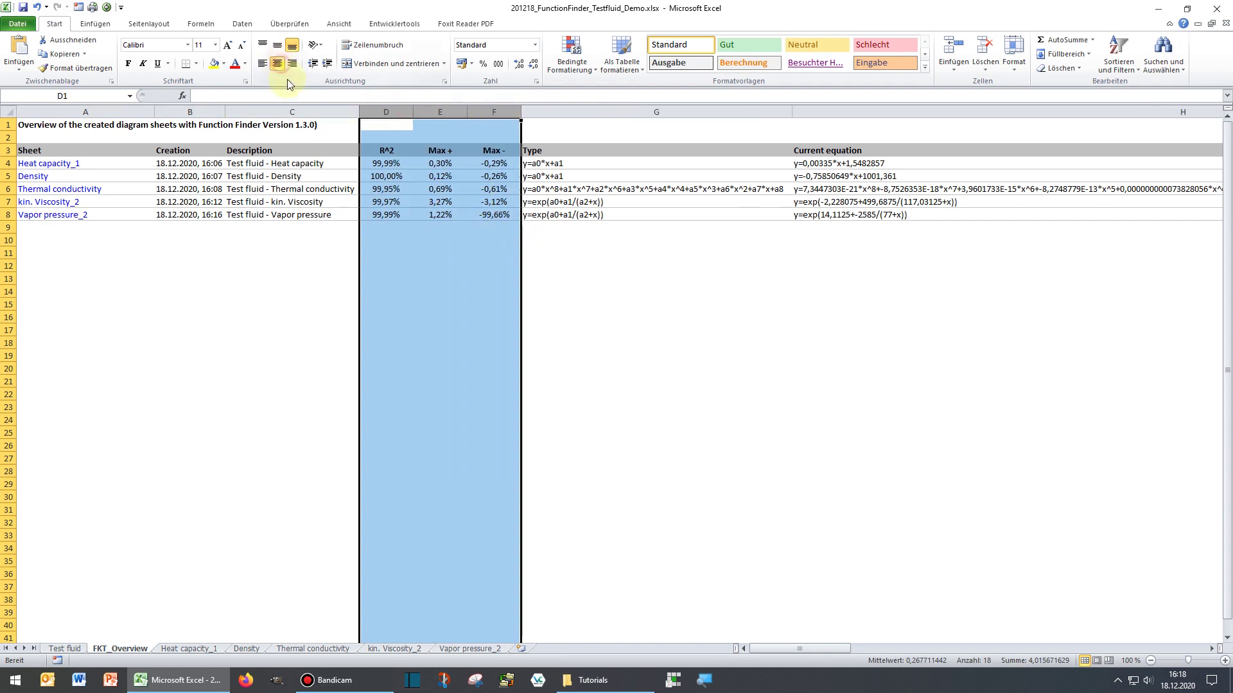
{"action": "left_click", "coordinate": [323, 277]}
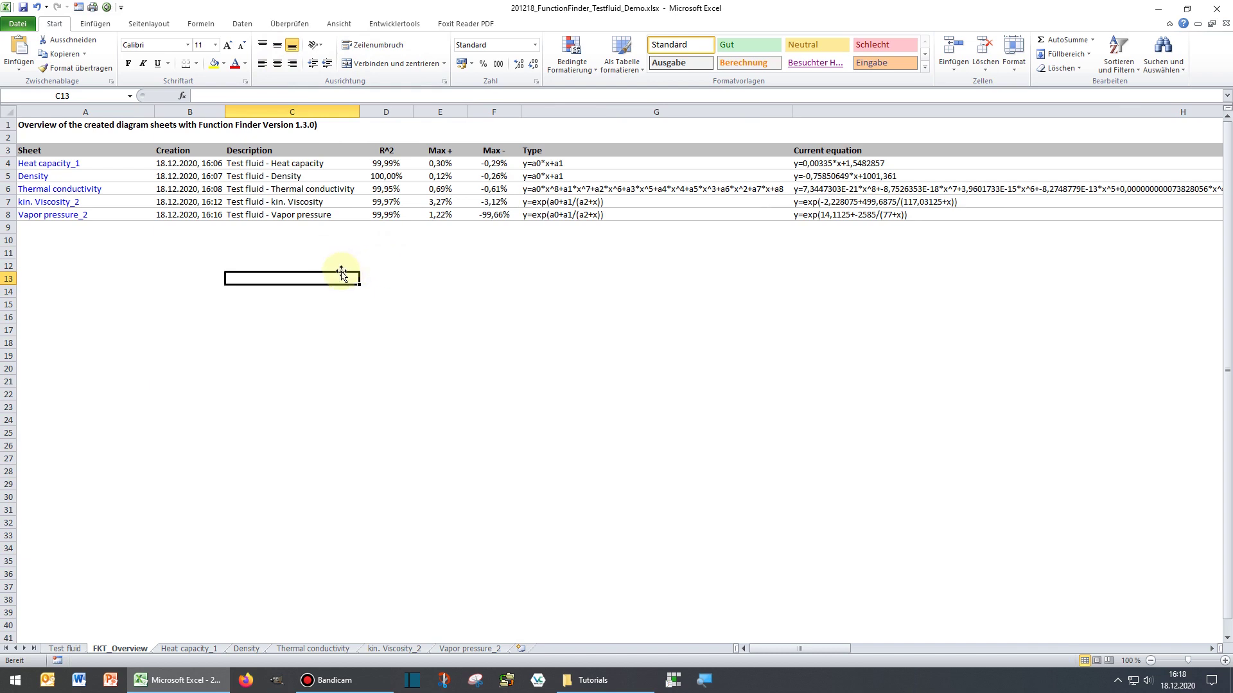
Review the creation dates of the listed diagram sheets in the overview and go back to the Test fluid sheet
{"action": "left_click_drag", "start_coordinate": [206, 163], "coordinate": [213, 210]}
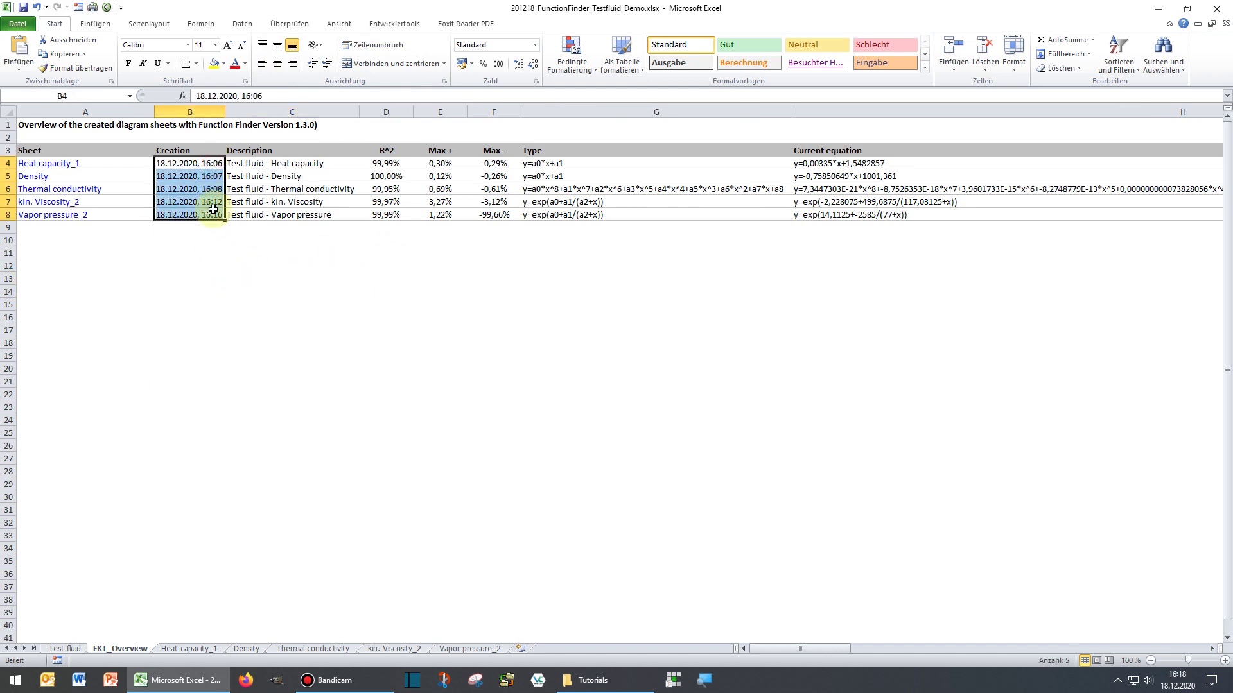
{"action": "key", "text": "ctrl+Page_Up"}
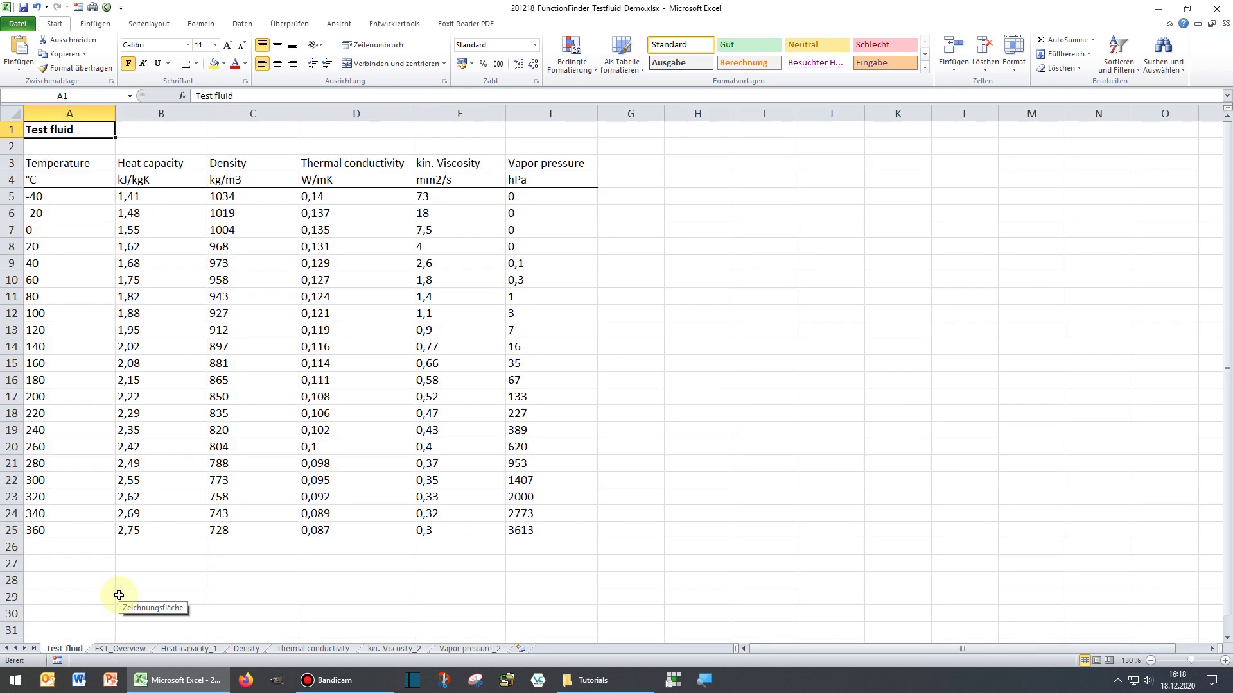